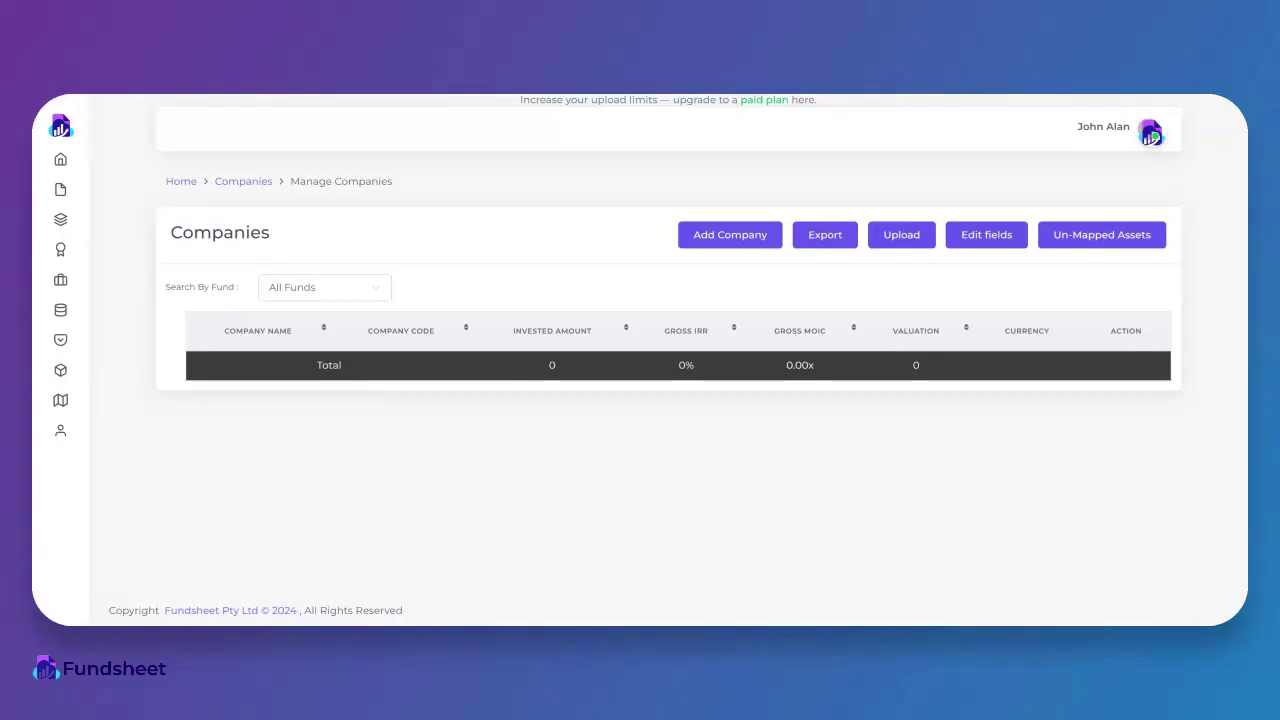
# Step: Open the Add Company form and examine its fund, company data, deal background and deal overview fields
pyautogui.moveTo(70, 275)
pyautogui.click(727, 245)
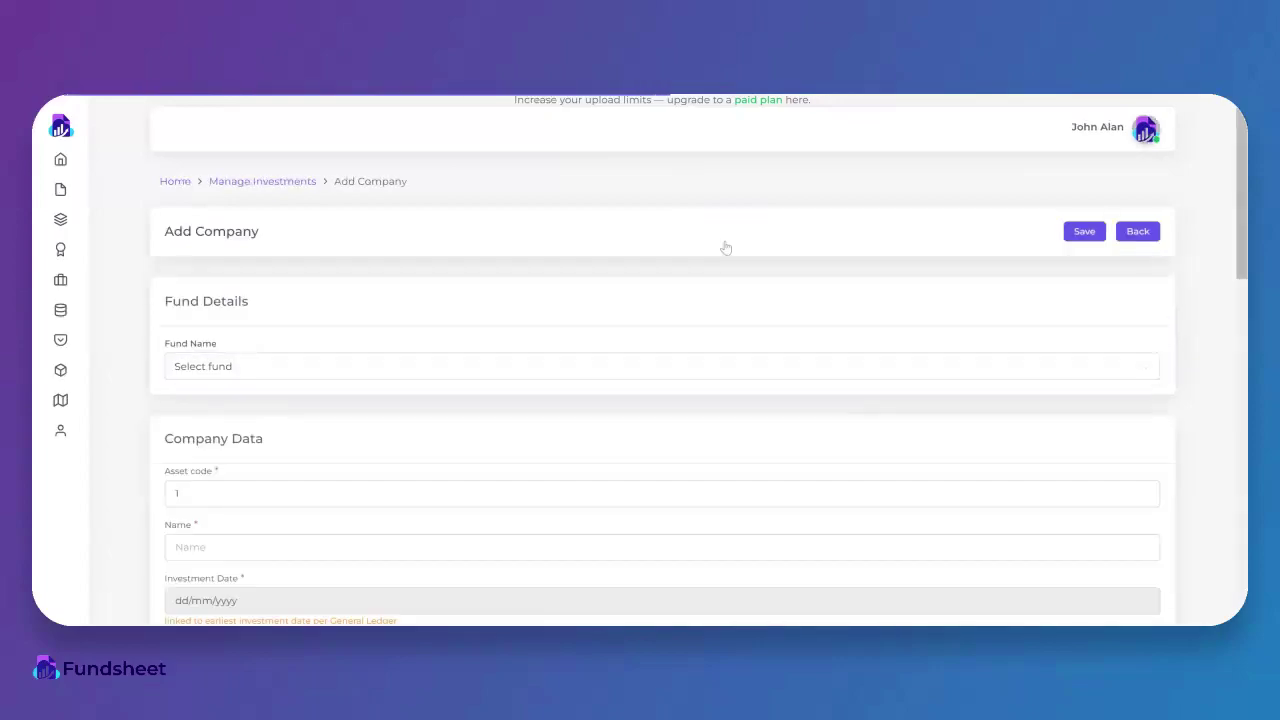
pyautogui.scroll(-1, 552, 262)
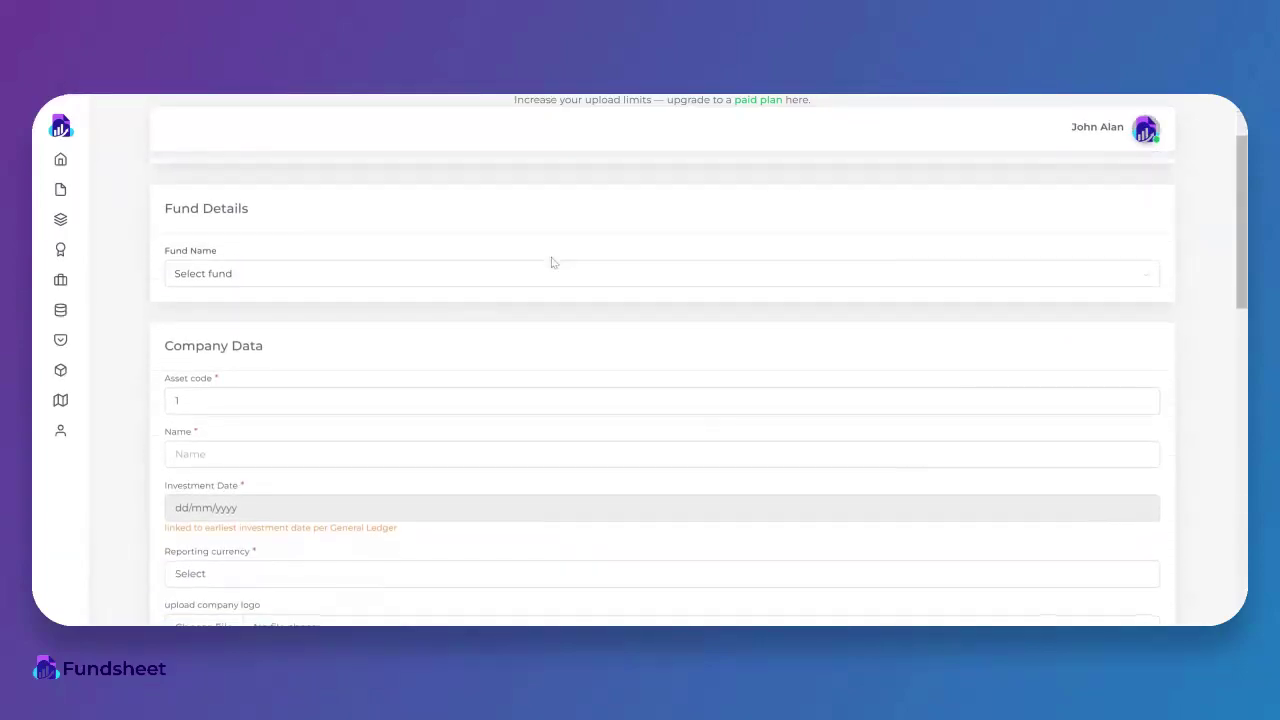
pyautogui.scroll(-1, 552, 262)
pyautogui.scroll(1, 523, 237)
pyautogui.click(523, 237)
pyautogui.click(523, 237)
pyautogui.scroll(-4, 415, 343)
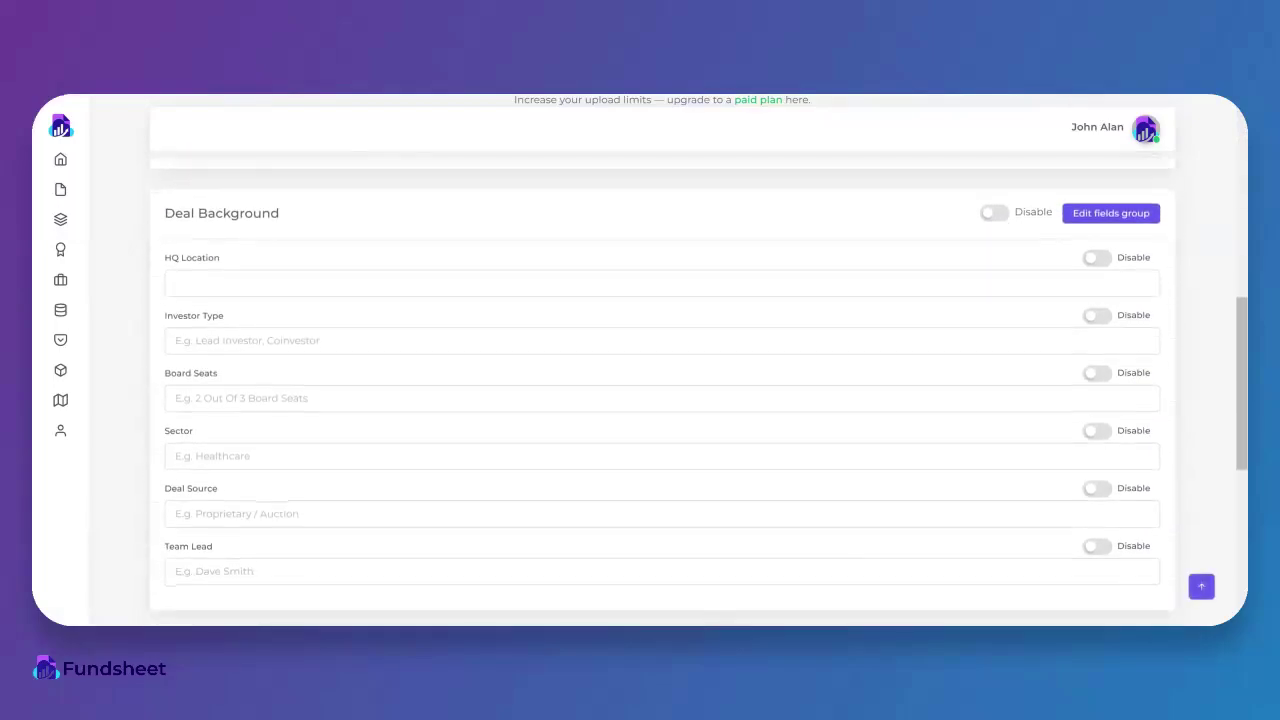
pyautogui.scroll(-1, 229, 300)
pyautogui.scroll(-4, 229, 310)
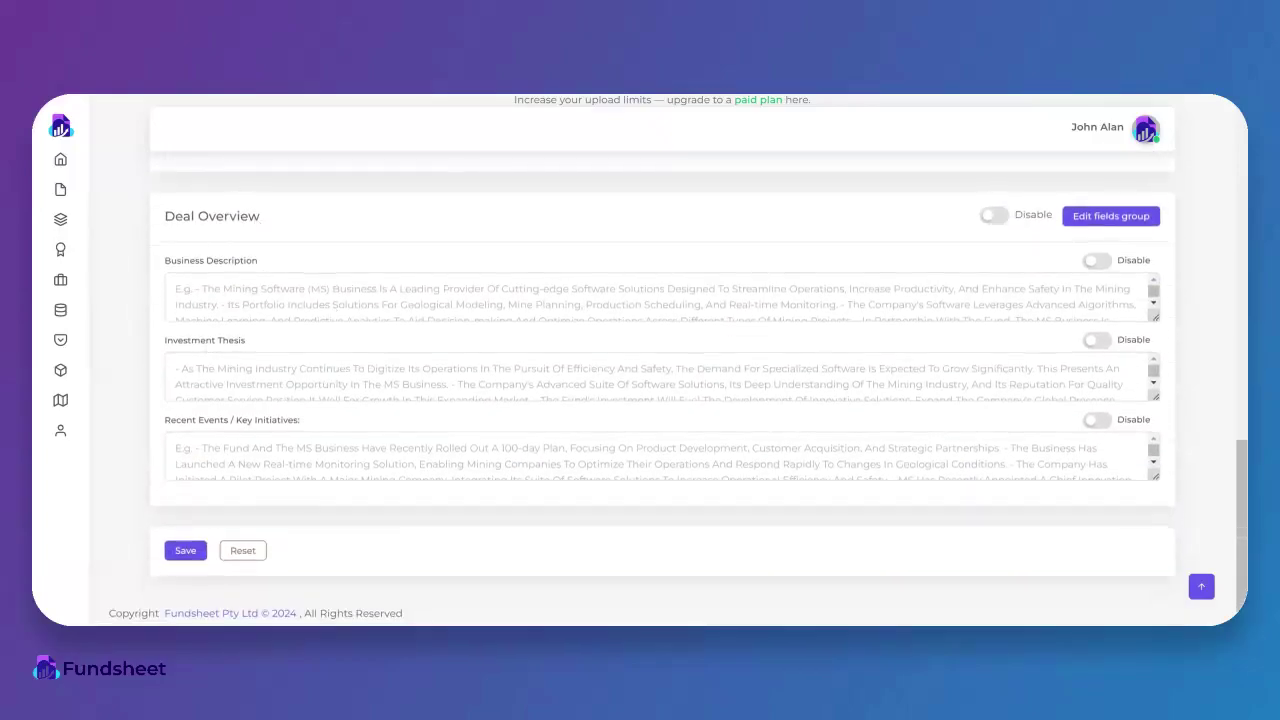
pyautogui.scroll(7, 270, 412)
pyautogui.scroll(4, 662, 400)
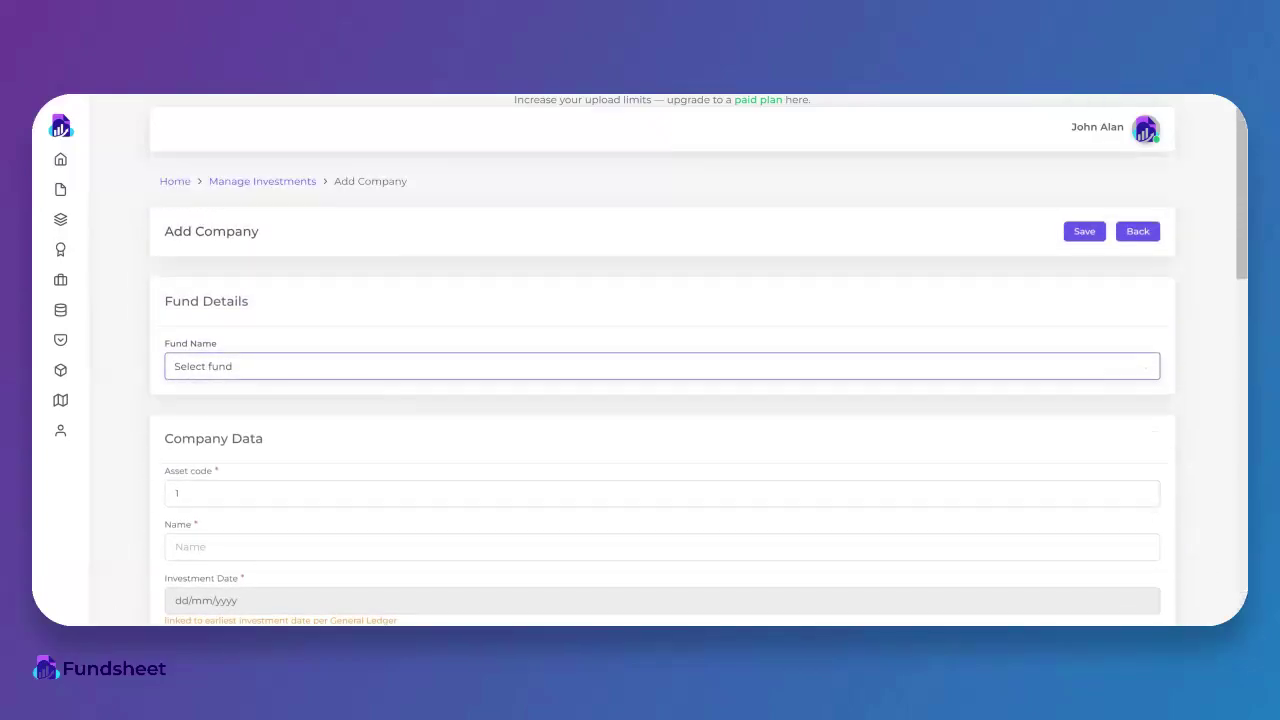
pyautogui.scroll(-4, 929, 386)
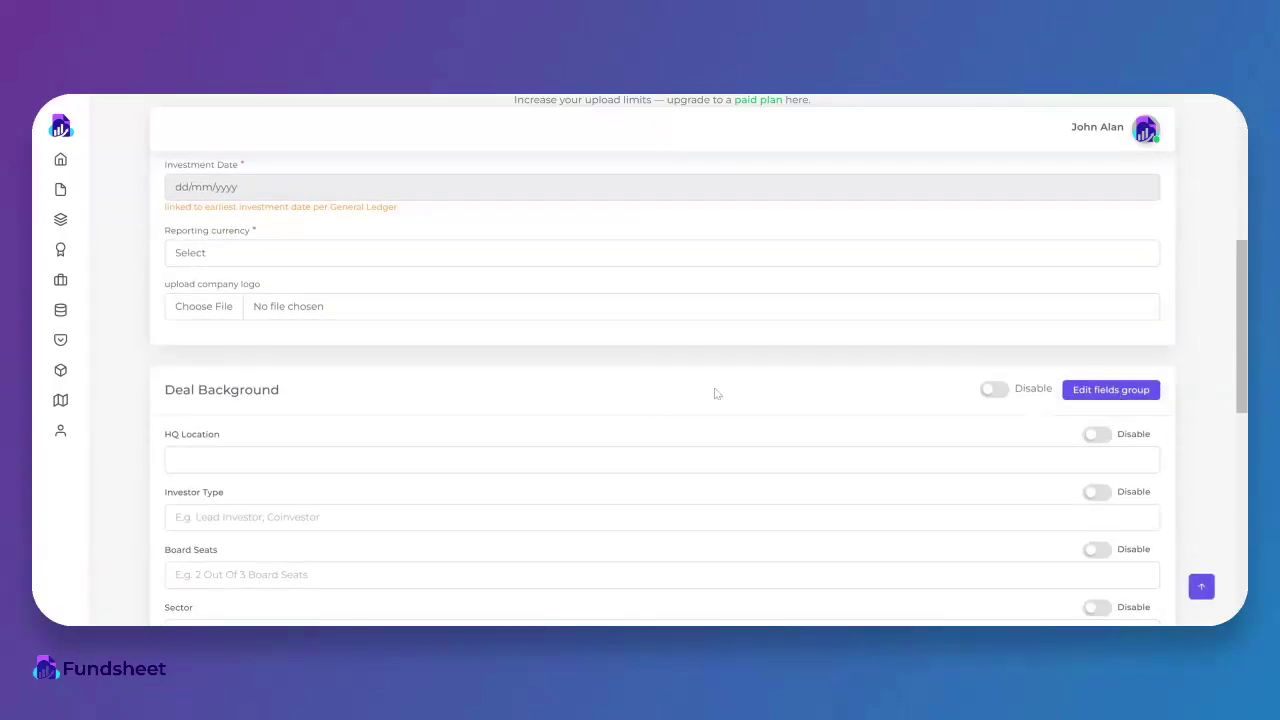
pyautogui.scroll(4, 717, 392)
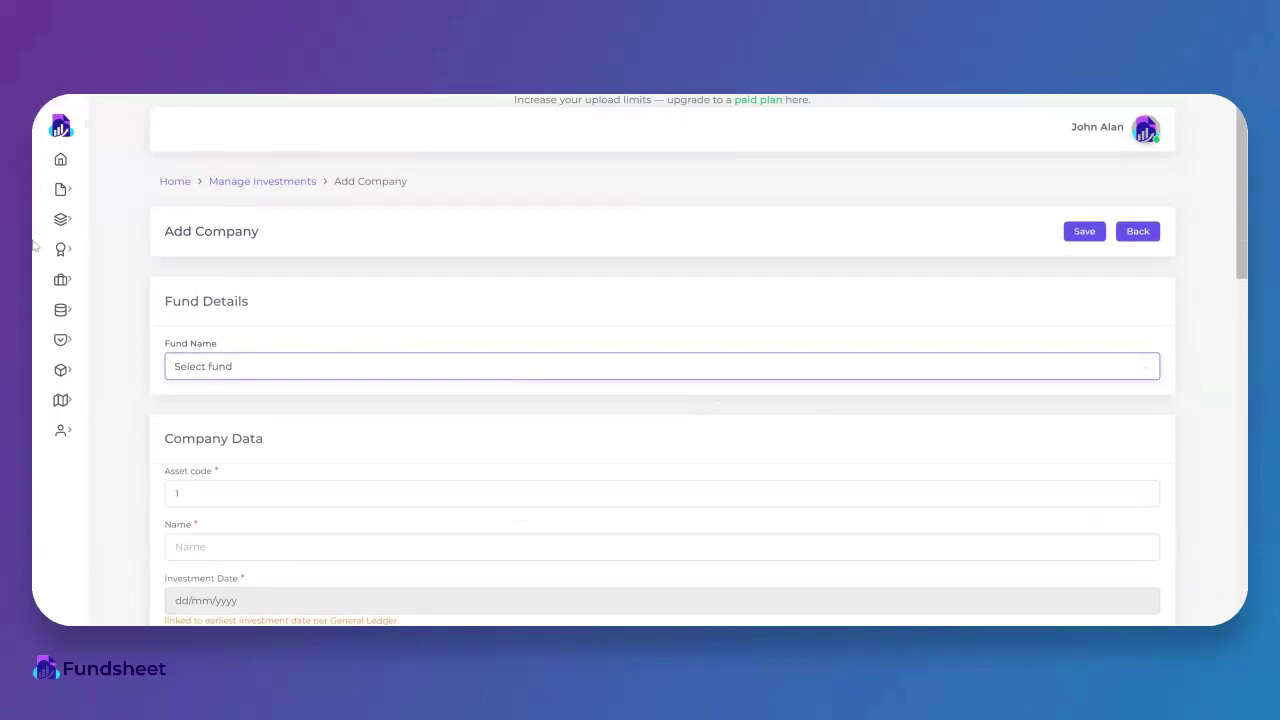
# Step: Open the companies' Deal background field group and move the Board Seats field to the top of its list
pyautogui.click(135, 250)
pyautogui.click(133, 316)
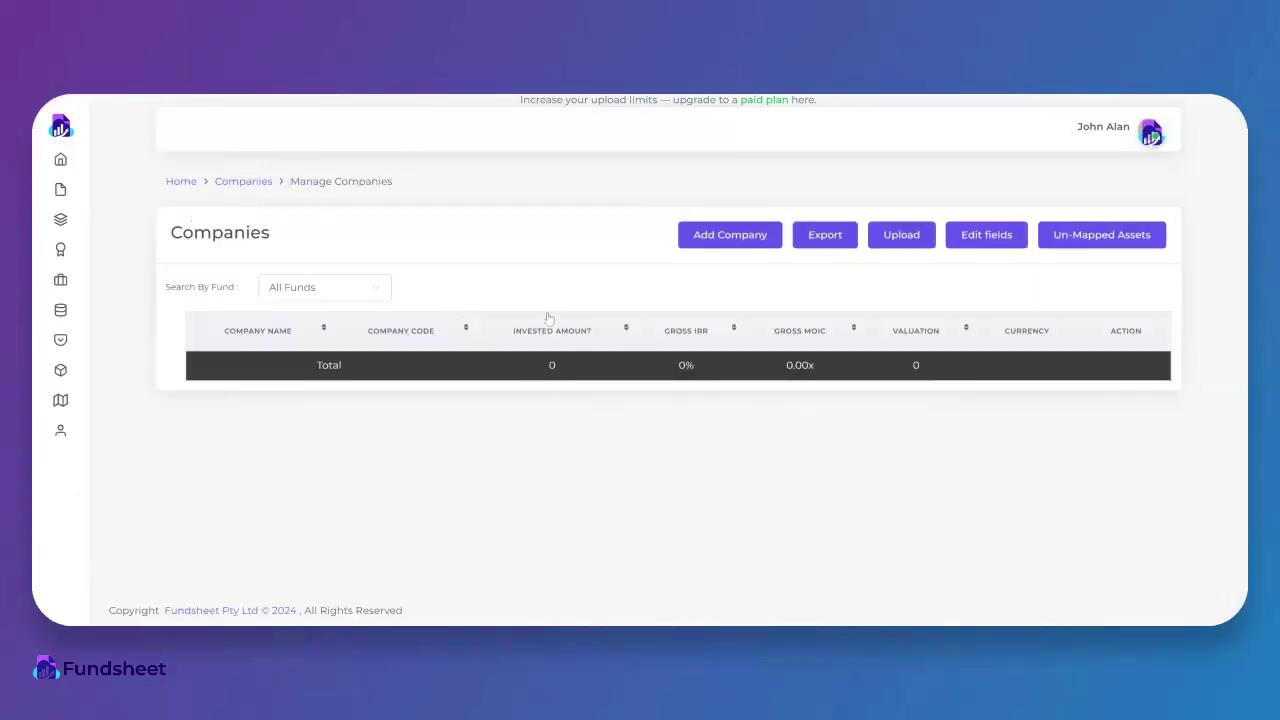
pyautogui.click(987, 237)
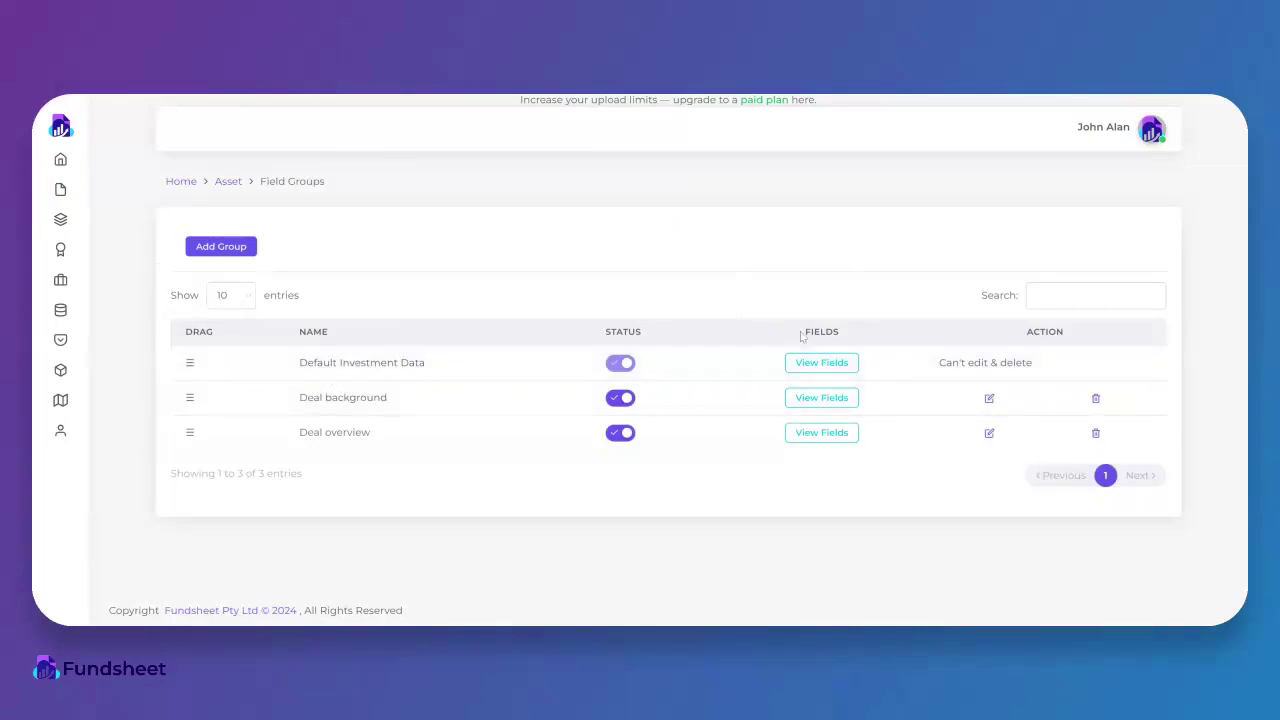
pyautogui.click(821, 398)
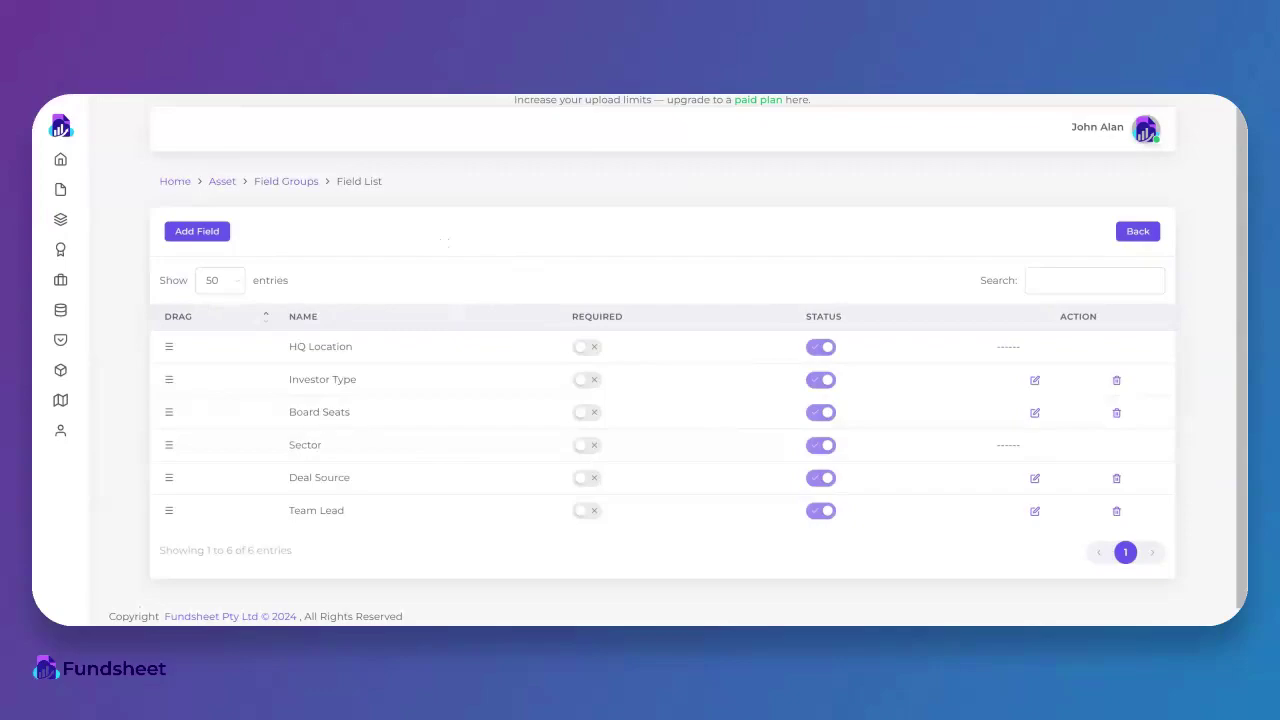
pyautogui.moveTo(161, 404); pyautogui.dragTo(163, 346)
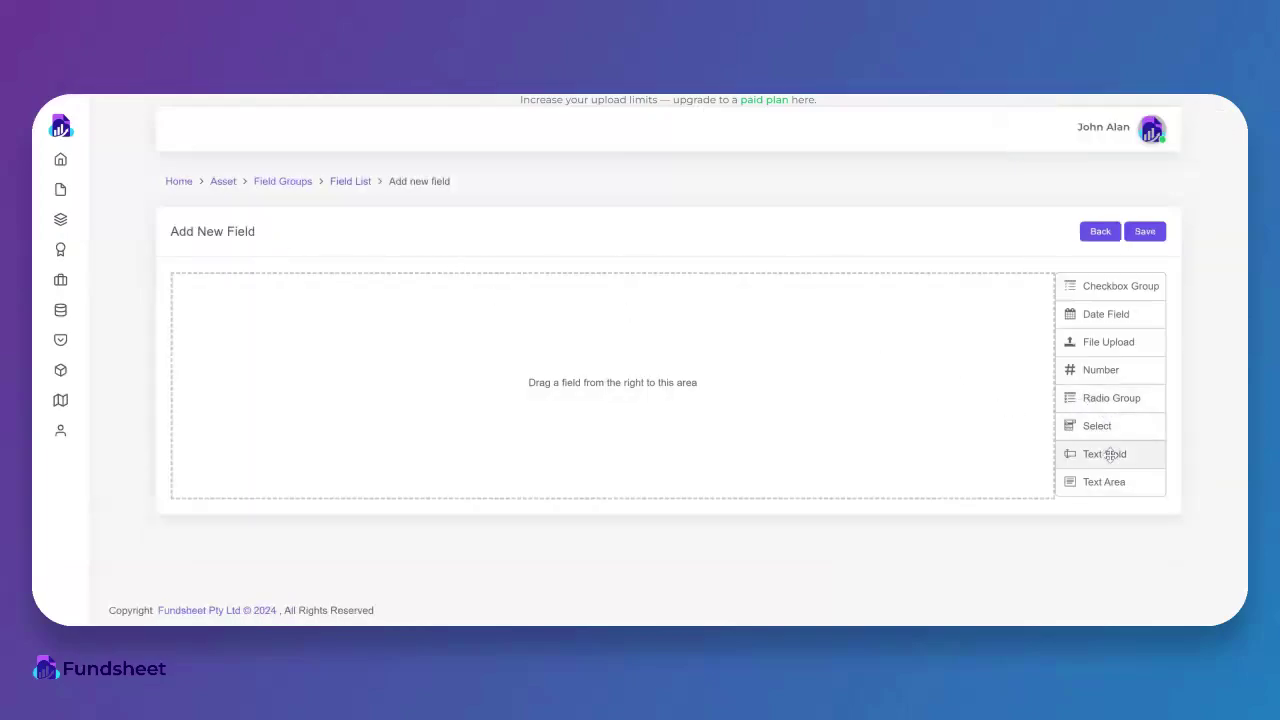
# Step: Add a text field labelled "Location Of HQ" with the placeholder "e.g. New York" and save it
pyautogui.moveTo(1108, 454); pyautogui.dragTo(690, 402)
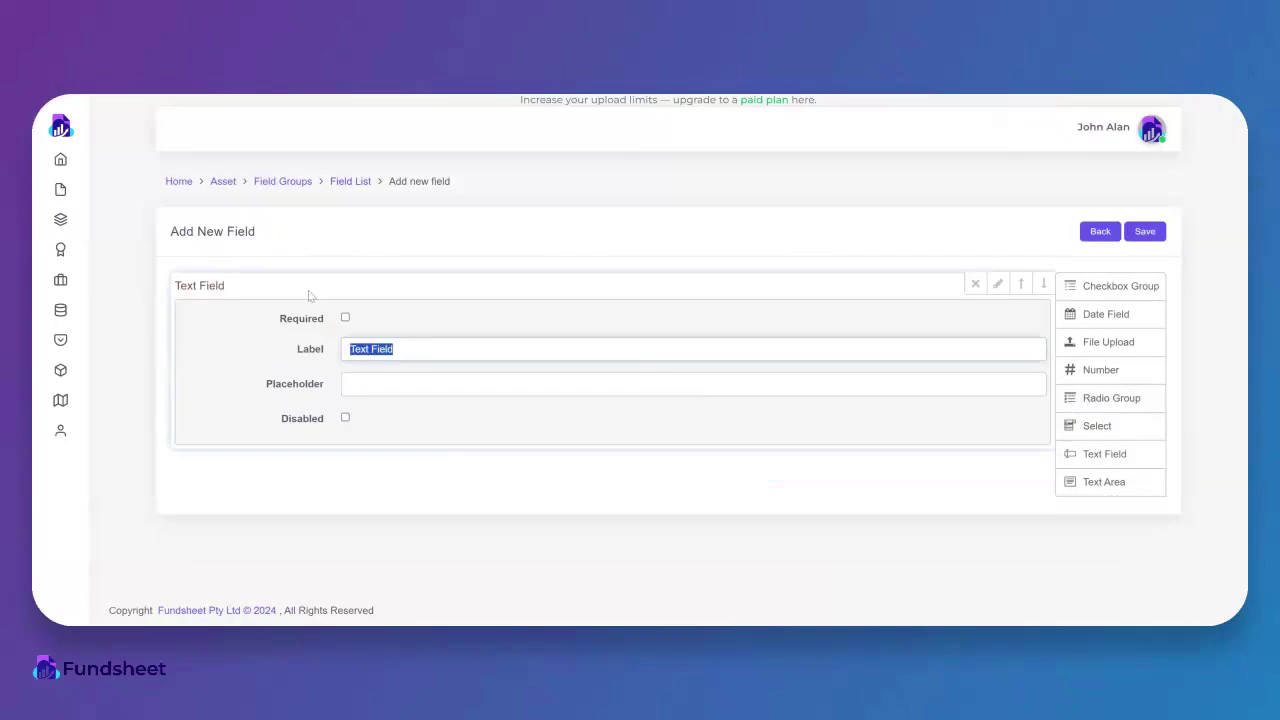
pyautogui.write('Location Of')
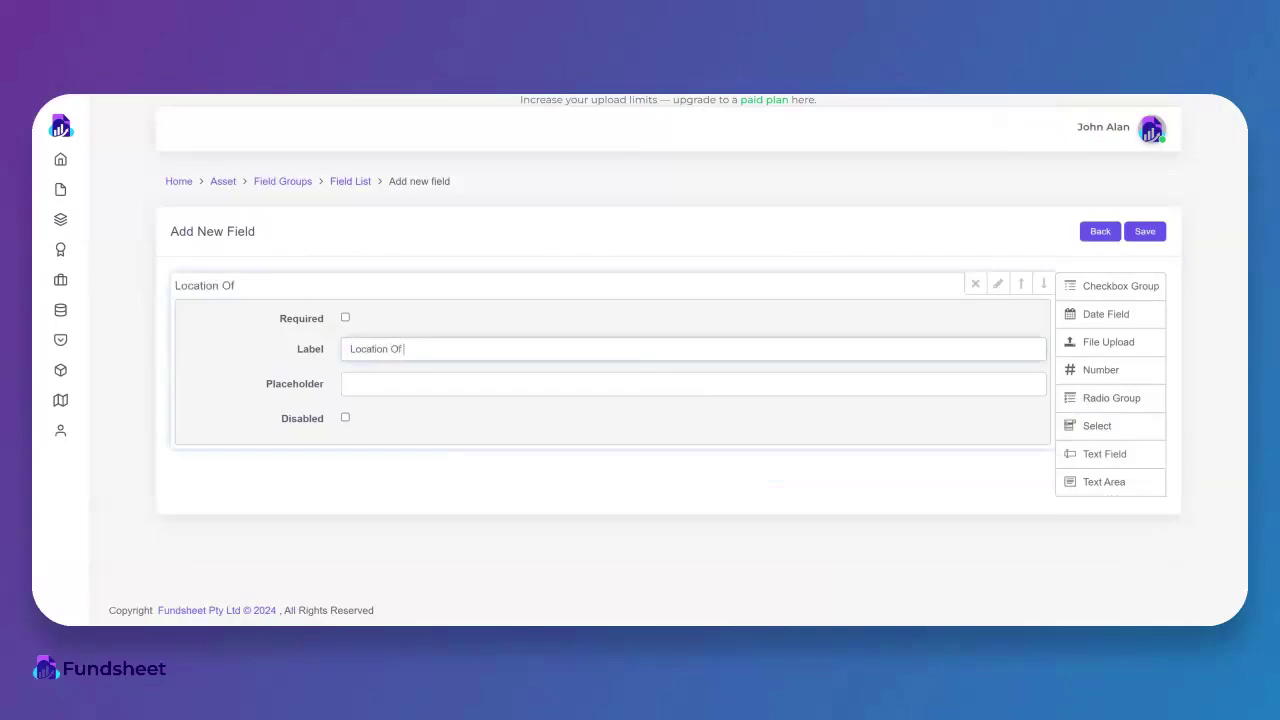
pyautogui.write(' HQ')
pyautogui.click(444, 399)
pyautogui.write('e.g. New York')
pyautogui.click(1145, 231)
# Step: Start a new company entry from the companies list and check the fields in its Deal Background section
pyautogui.moveTo(96, 290)
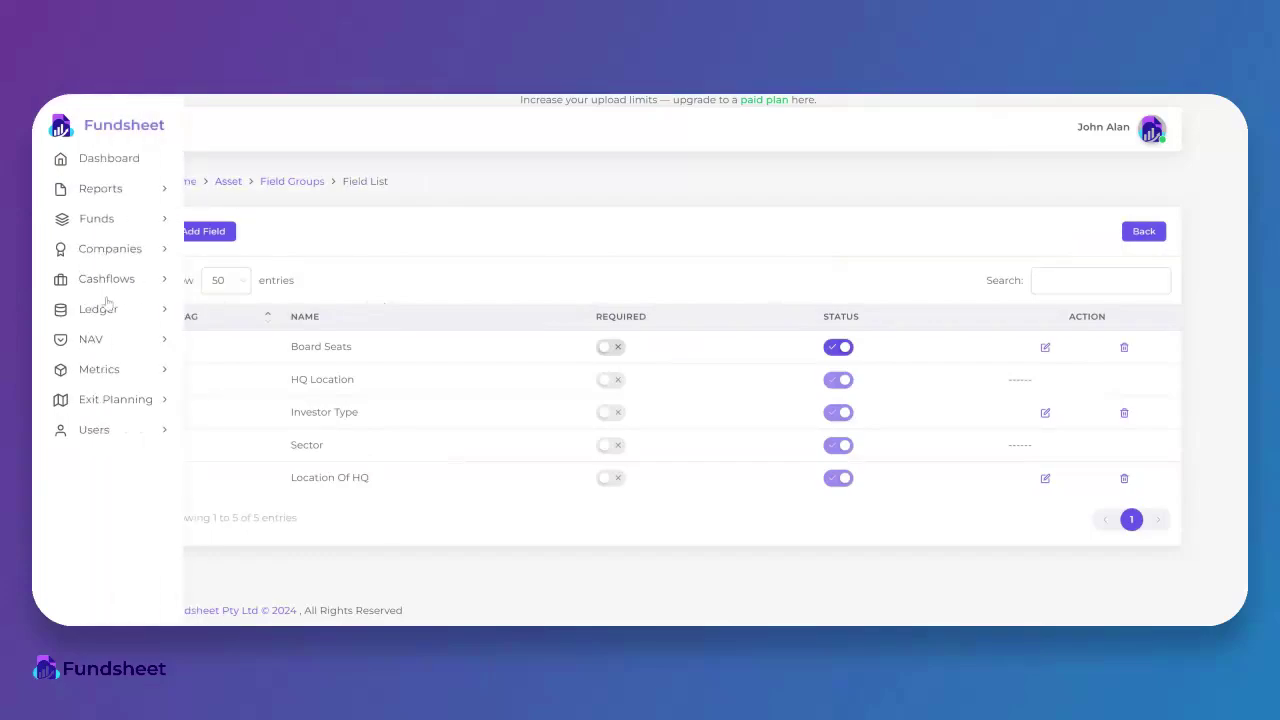
pyautogui.click(124, 250)
pyautogui.click(158, 310)
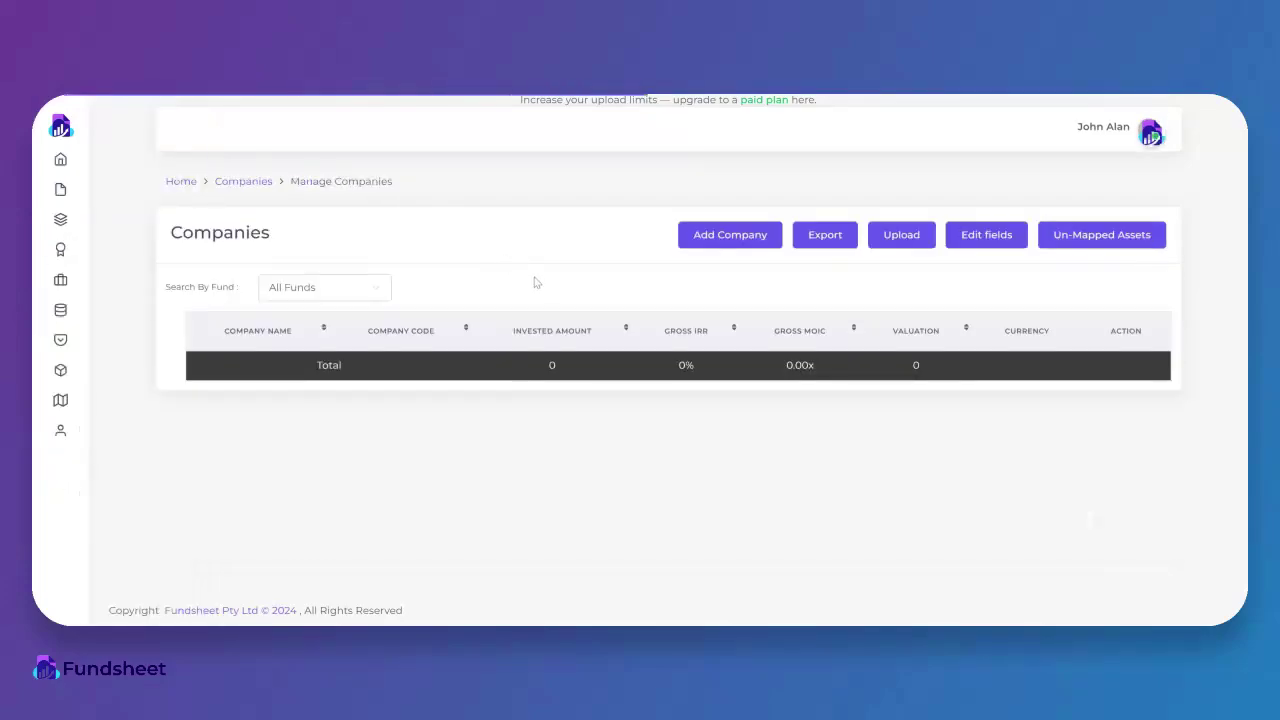
pyautogui.click(730, 240)
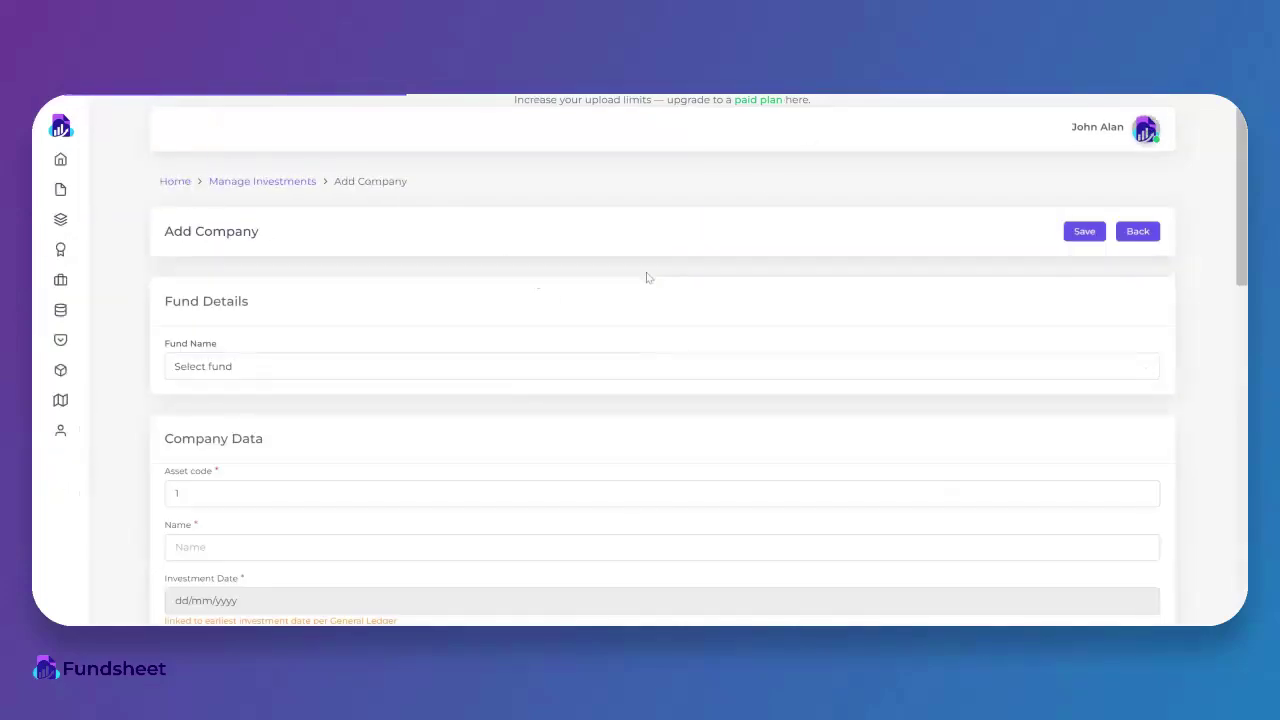
pyautogui.scroll(-7, 640, 360)
pyautogui.scroll(1, 637, 366)
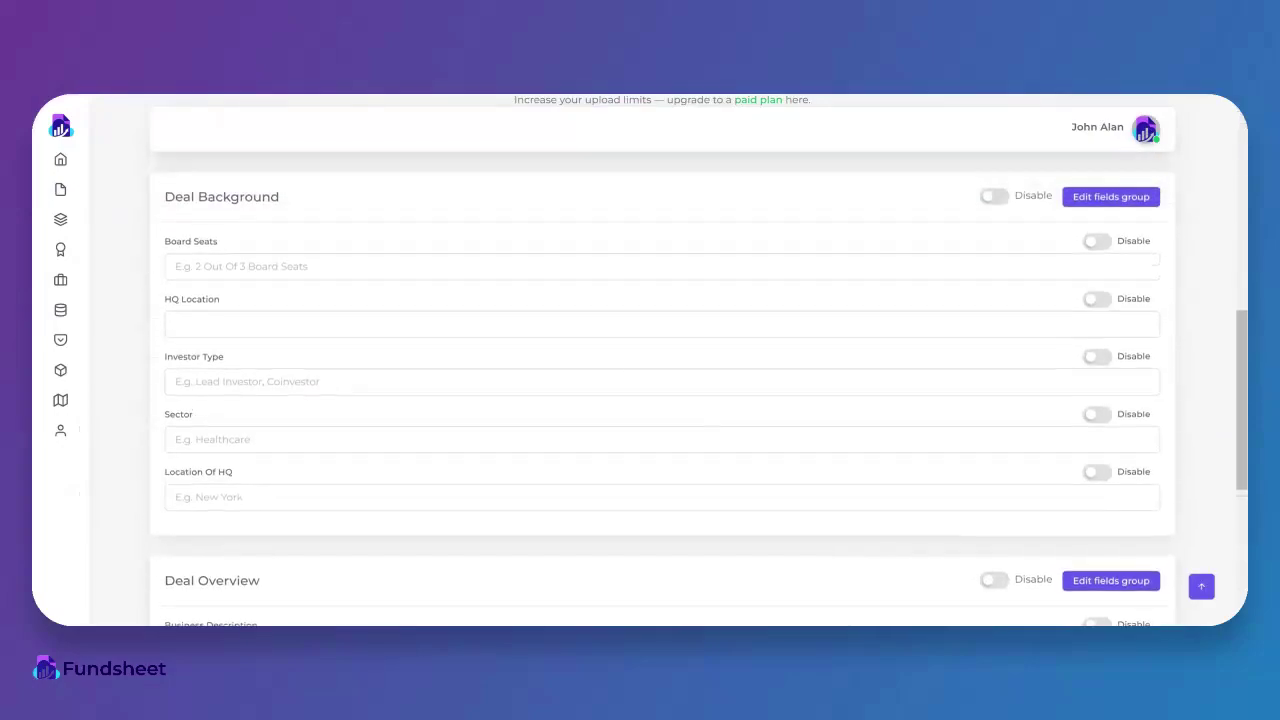
pyautogui.scroll(-1, 231, 343)
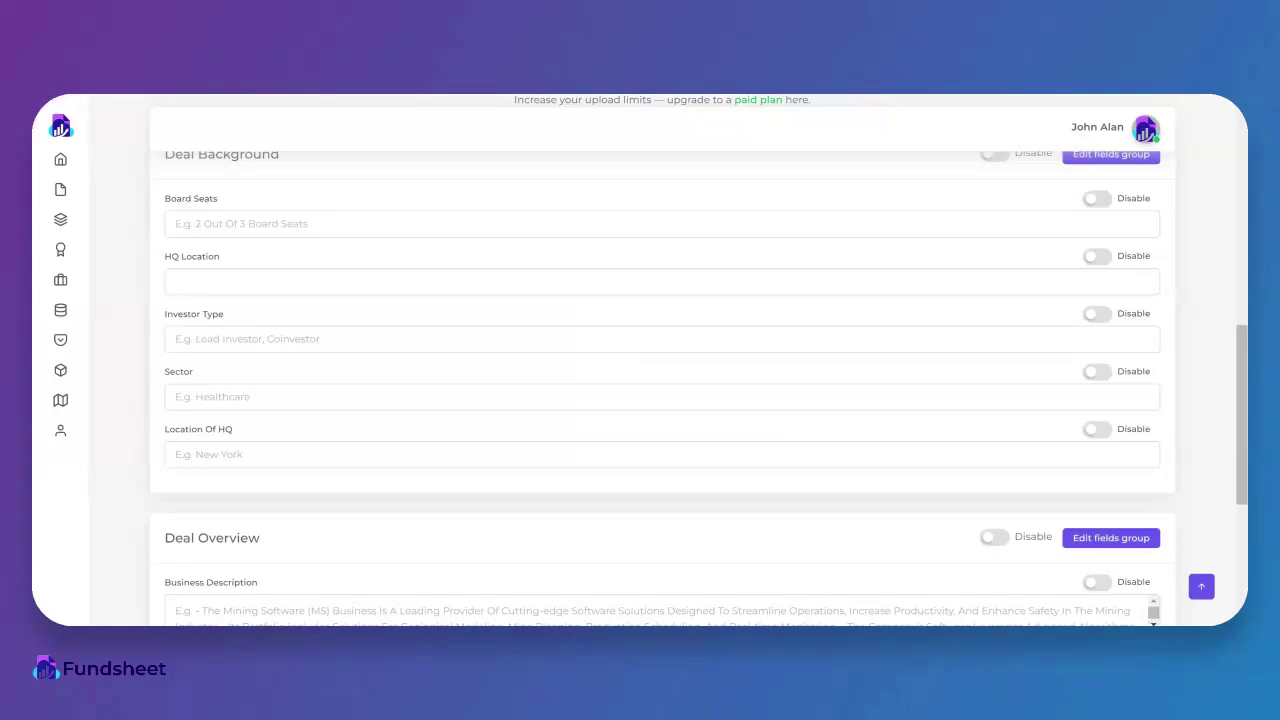
pyautogui.scroll(1, 266, 214)
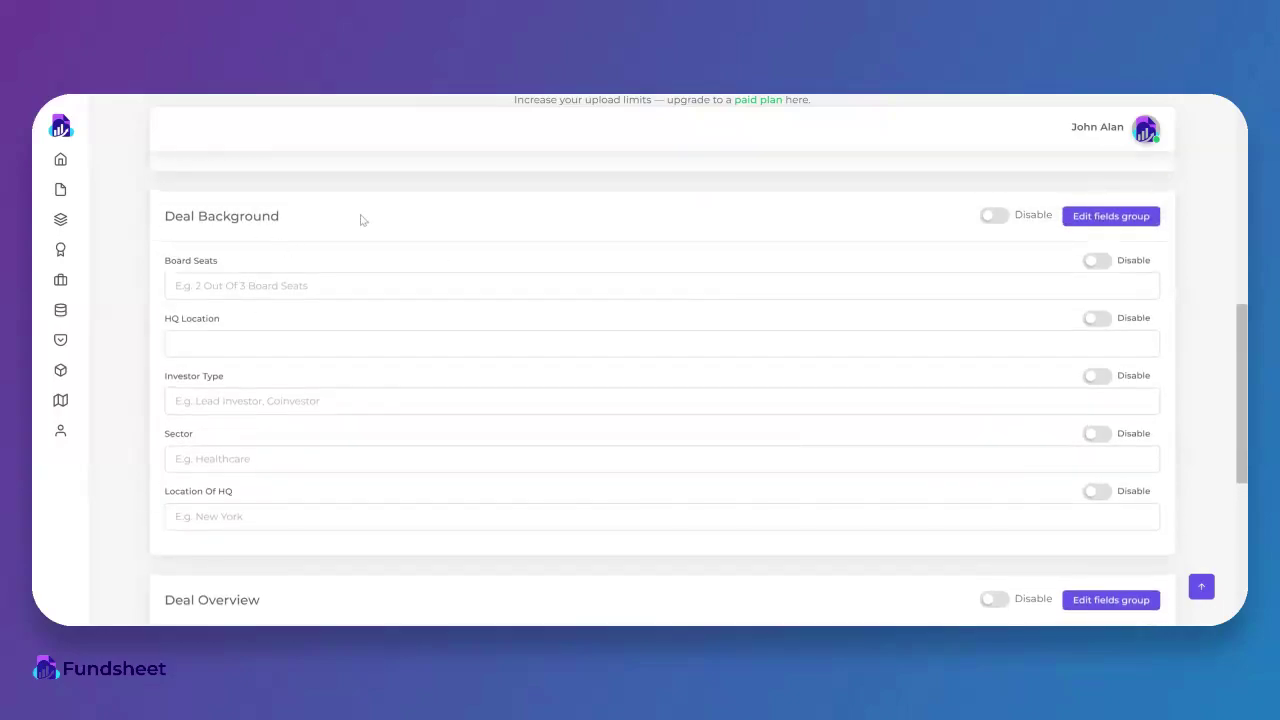
pyautogui.scroll(-3, 362, 220)
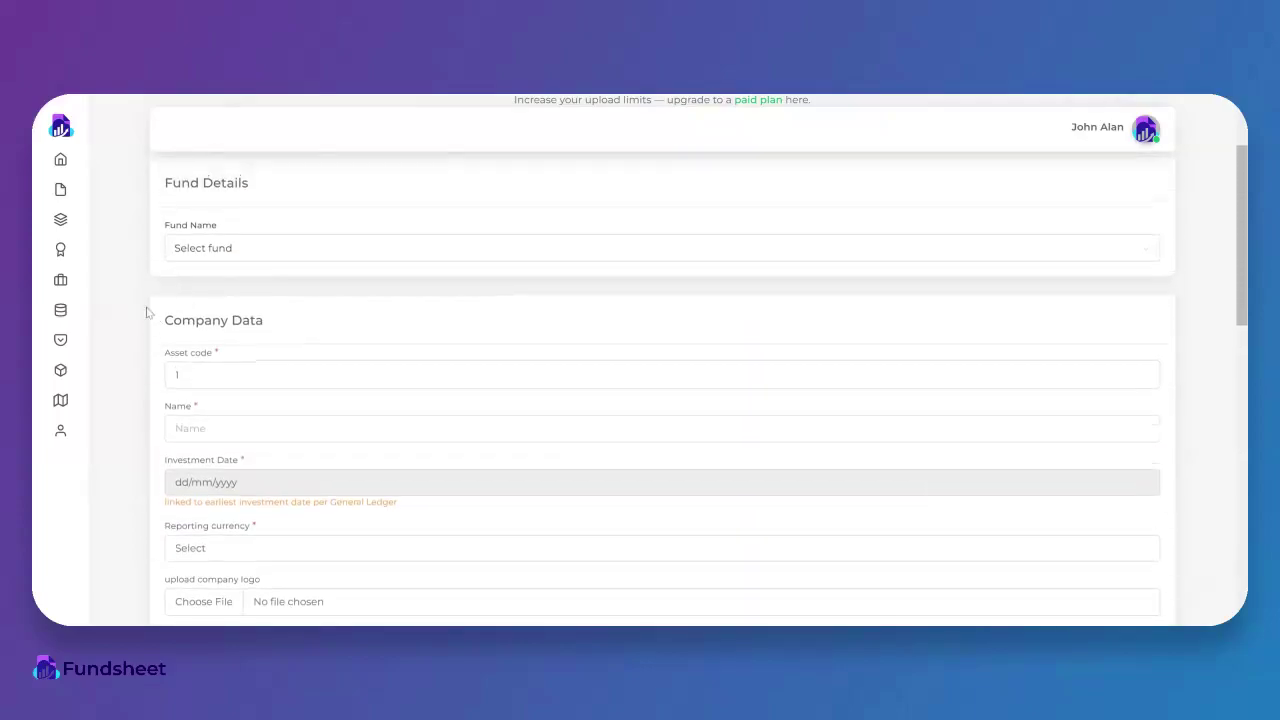
# Step: Assign the new company to The Asia Pacific Fund 1 and name it General Widget Company
pyautogui.click(257, 256)
pyautogui.click(262, 333)
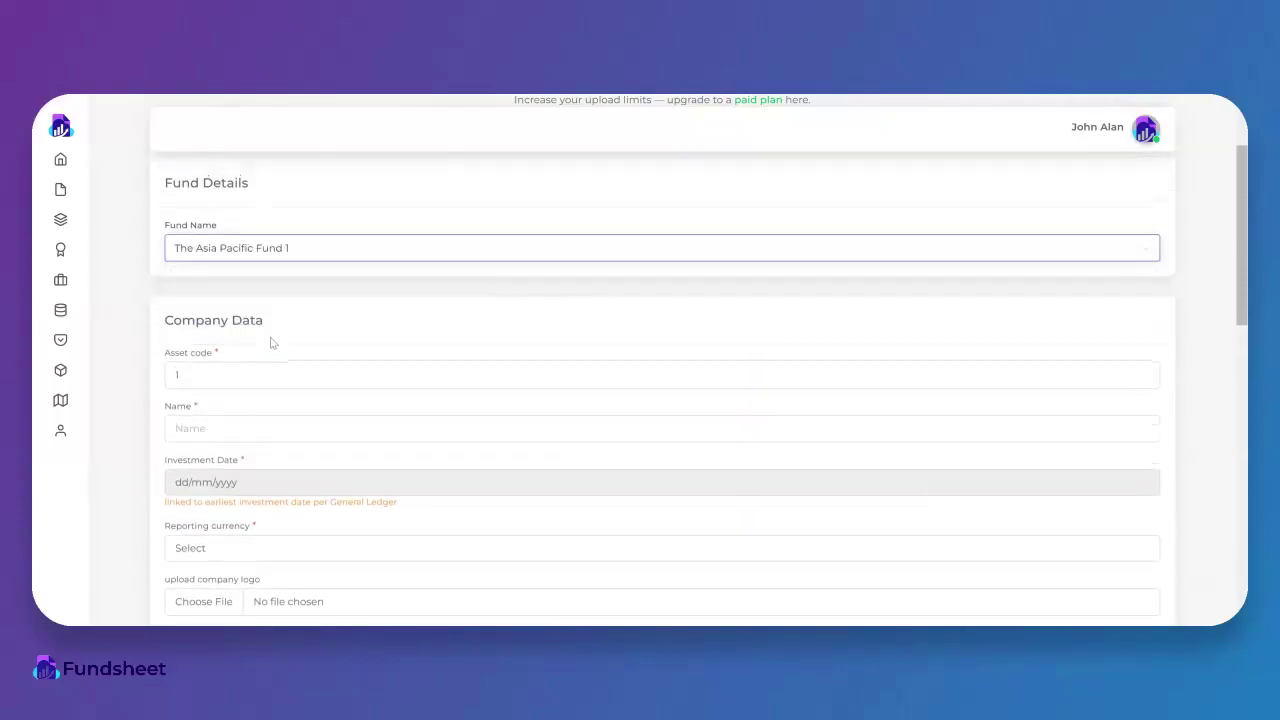
pyautogui.scroll(-2, 270, 343)
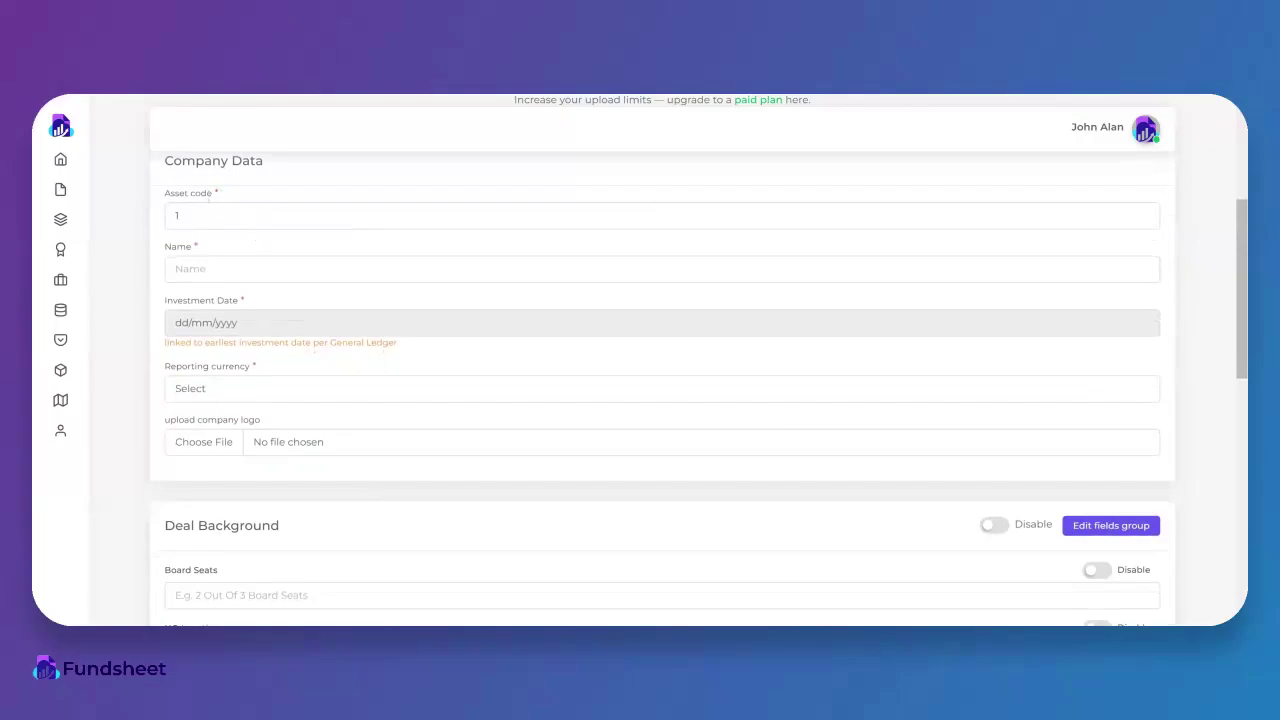
pyautogui.click(190, 268)
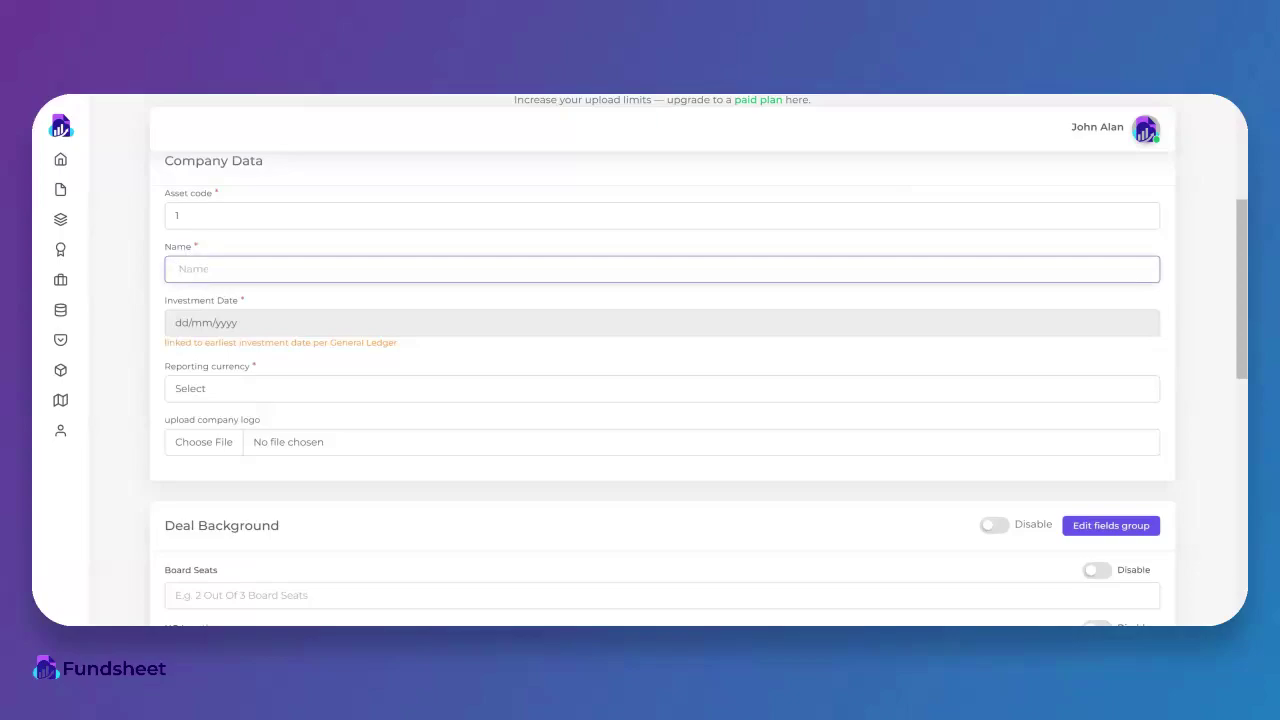
pyautogui.write('General Widget Company')
pyautogui.click(212, 324)
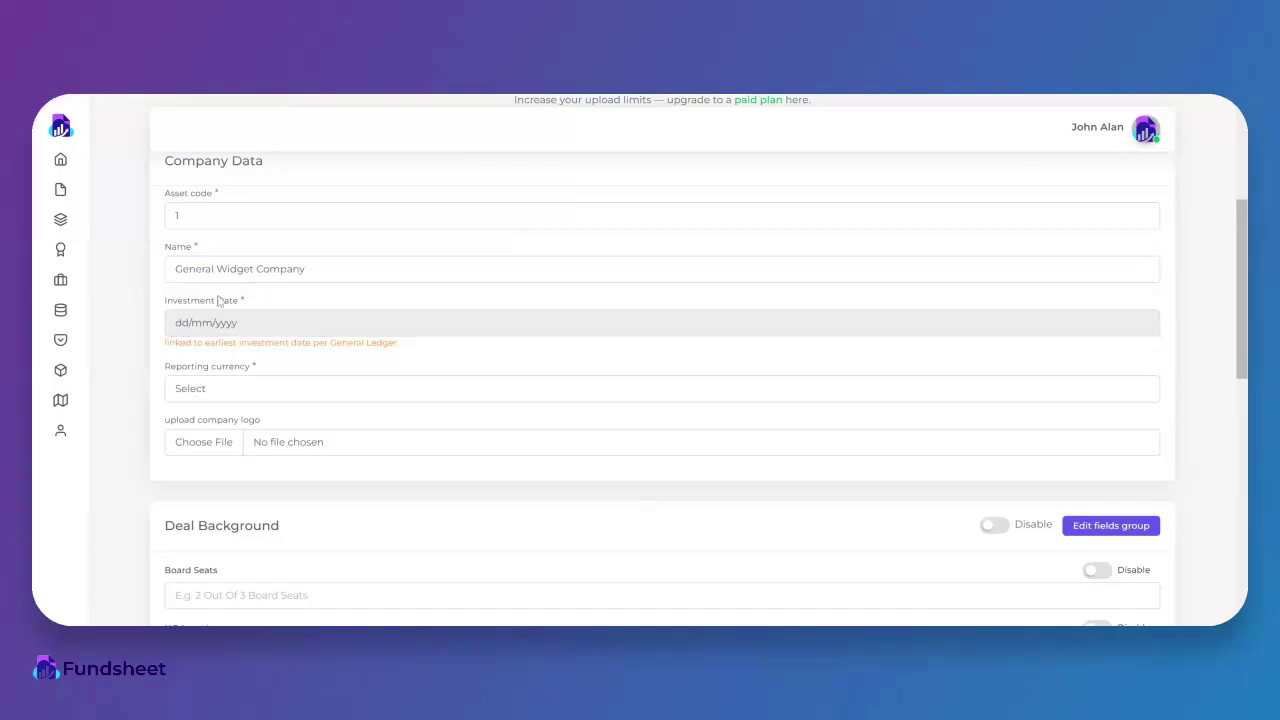
# Step: Set the company's reporting currency to EUR-Euro
pyautogui.moveTo(141, 295)
pyautogui.scroll(-1, 235, 297)
pyautogui.click(235, 297)
pyautogui.click(235, 298)
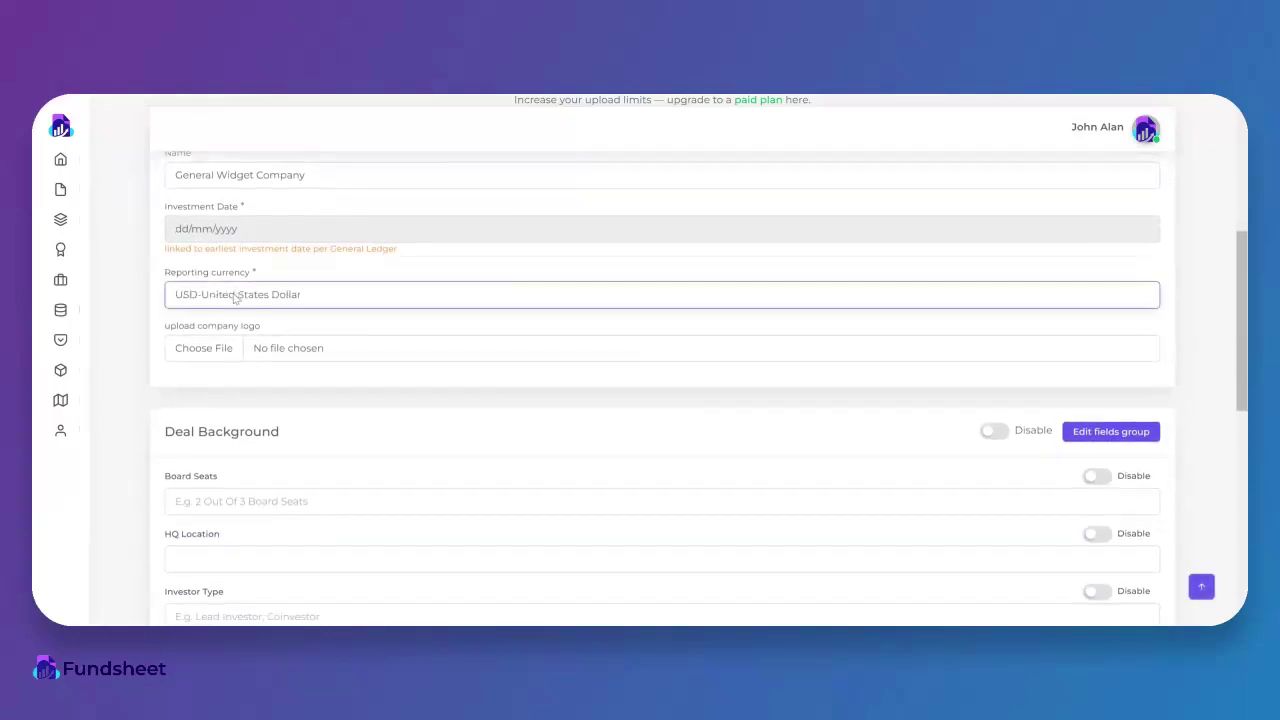
pyautogui.click(235, 297)
pyautogui.click(233, 316)
pyautogui.click(115, 335)
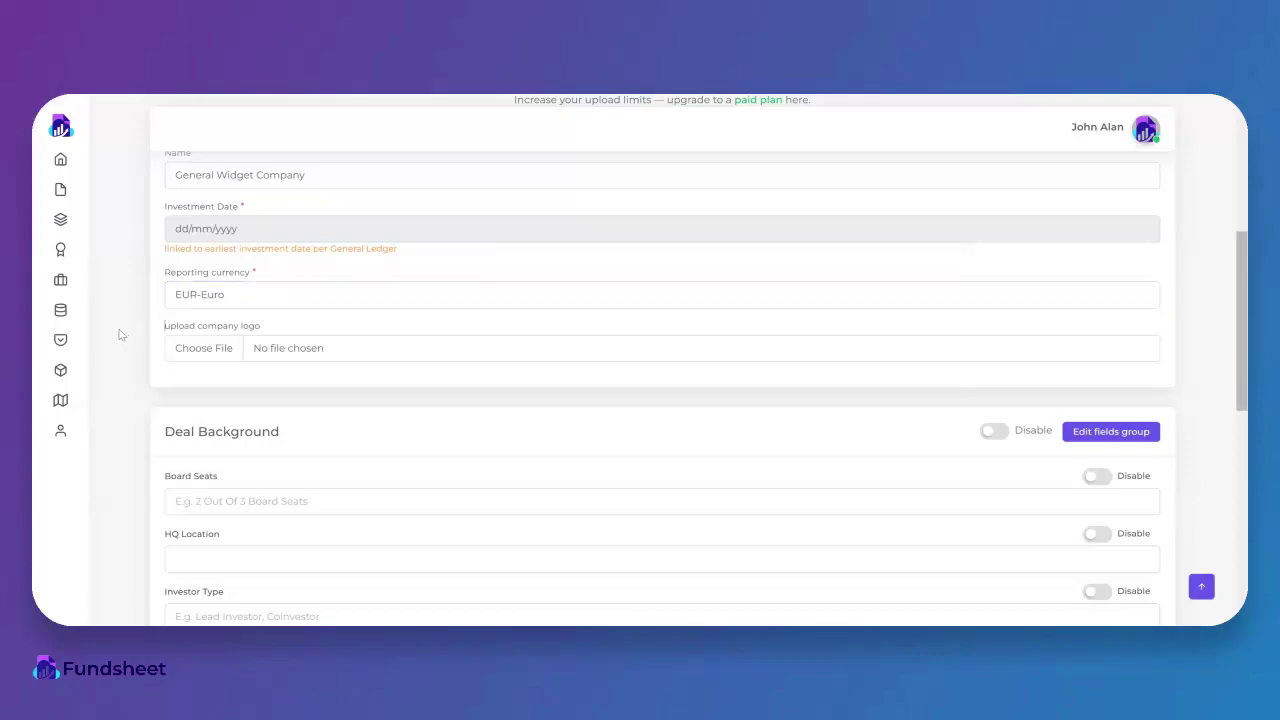
pyautogui.scroll(2, 153, 335)
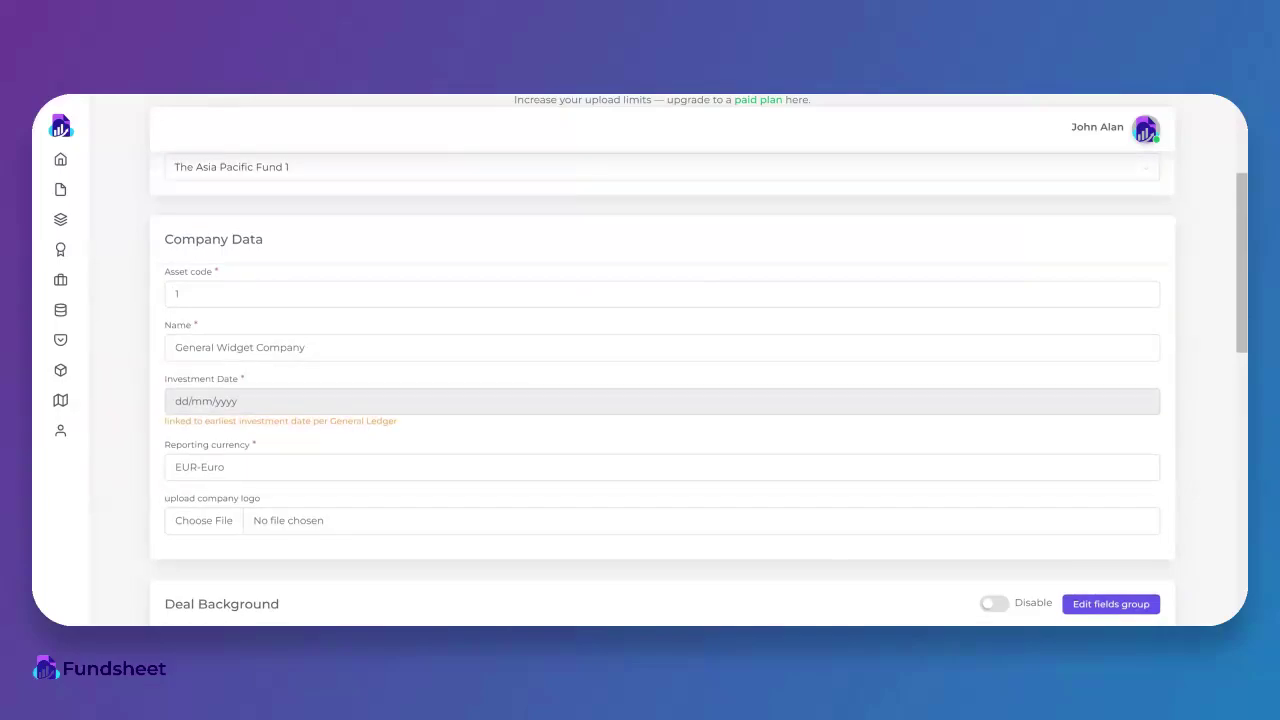
pyautogui.scroll(-2, 144, 445)
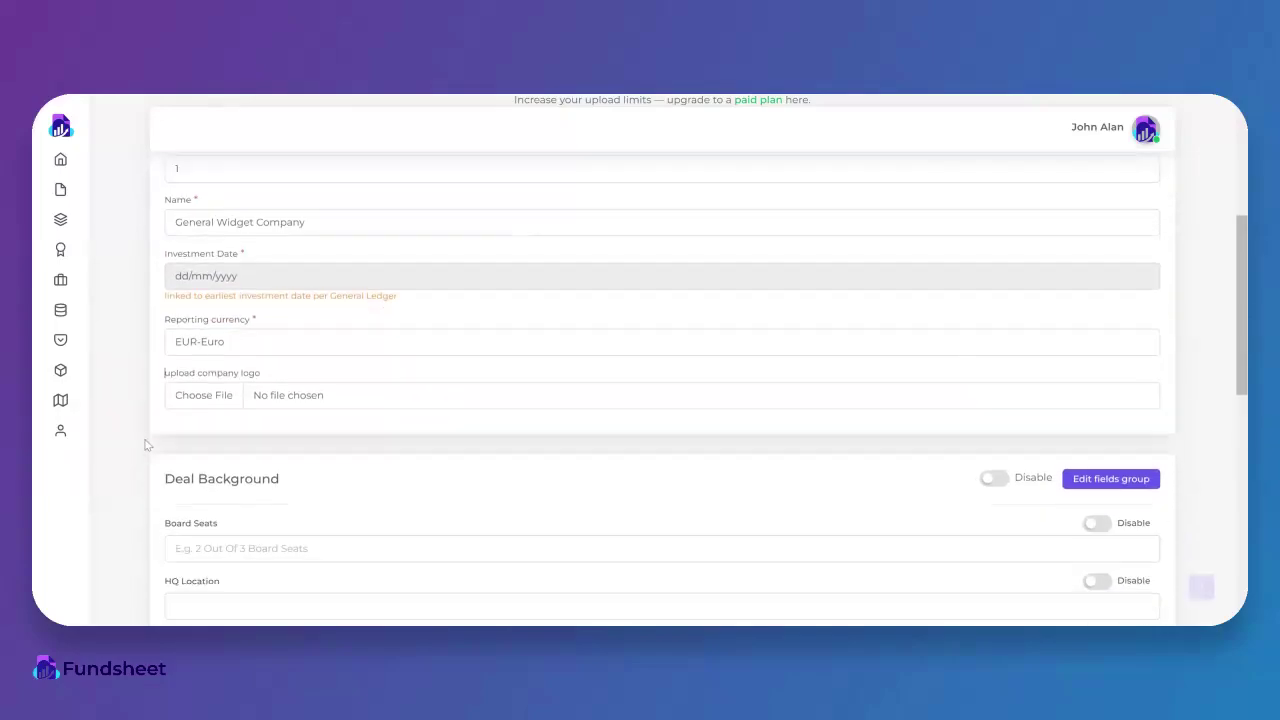
pyautogui.scroll(-1, 164, 367)
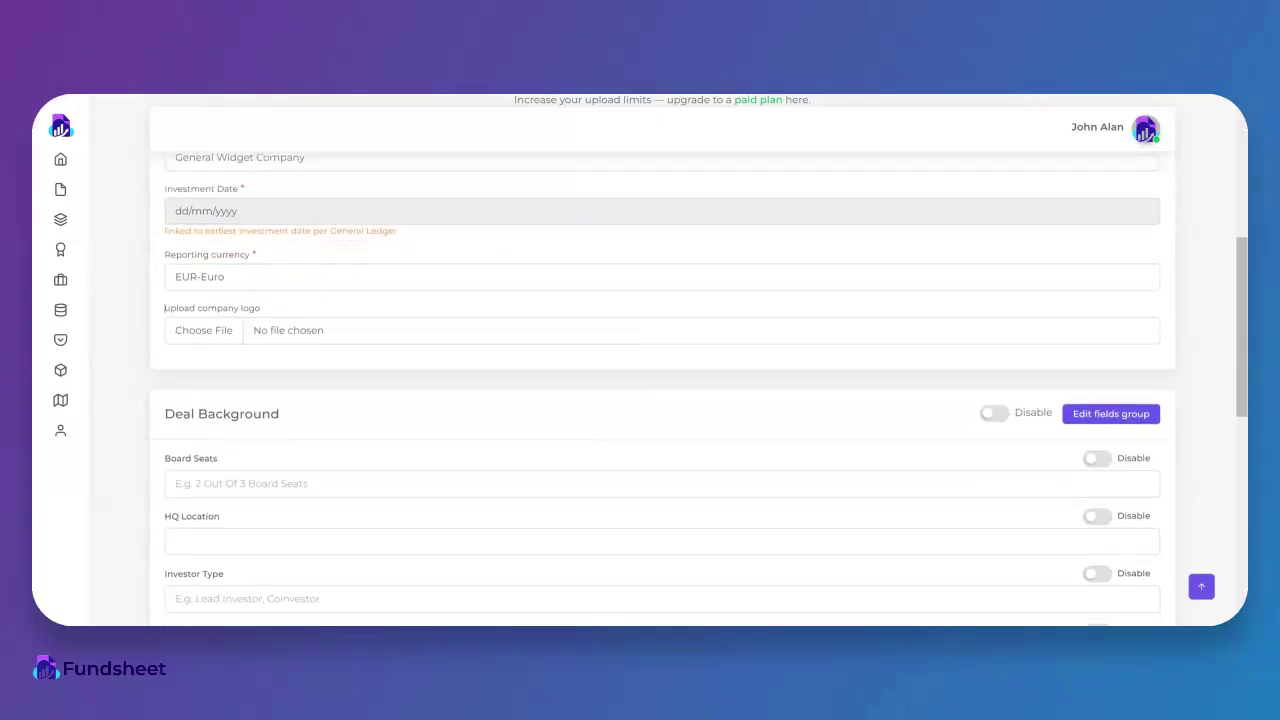
pyautogui.click(227, 337)
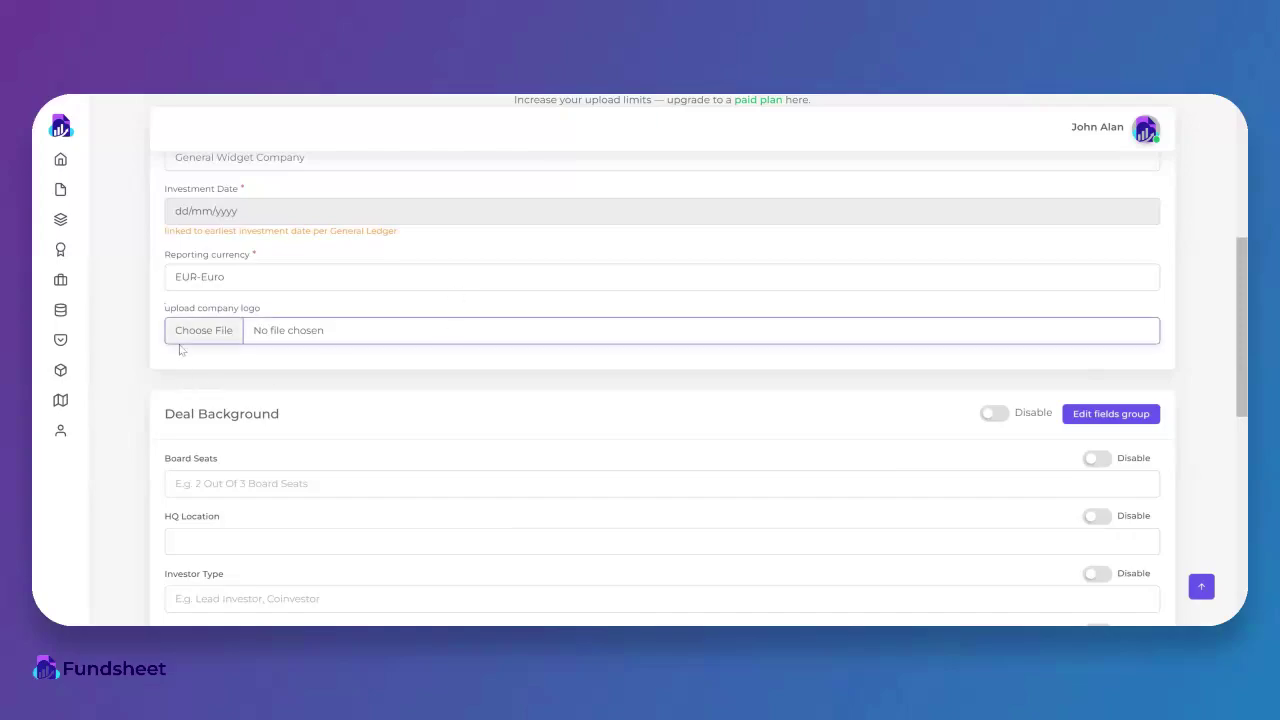
# Step: Fill in the deal background with "2 out of 3" for Board Seats and Amsterdam as the HQ Location
pyautogui.scroll(-1, 236, 362)
pyautogui.scroll(-1, 237, 366)
pyautogui.click(237, 310)
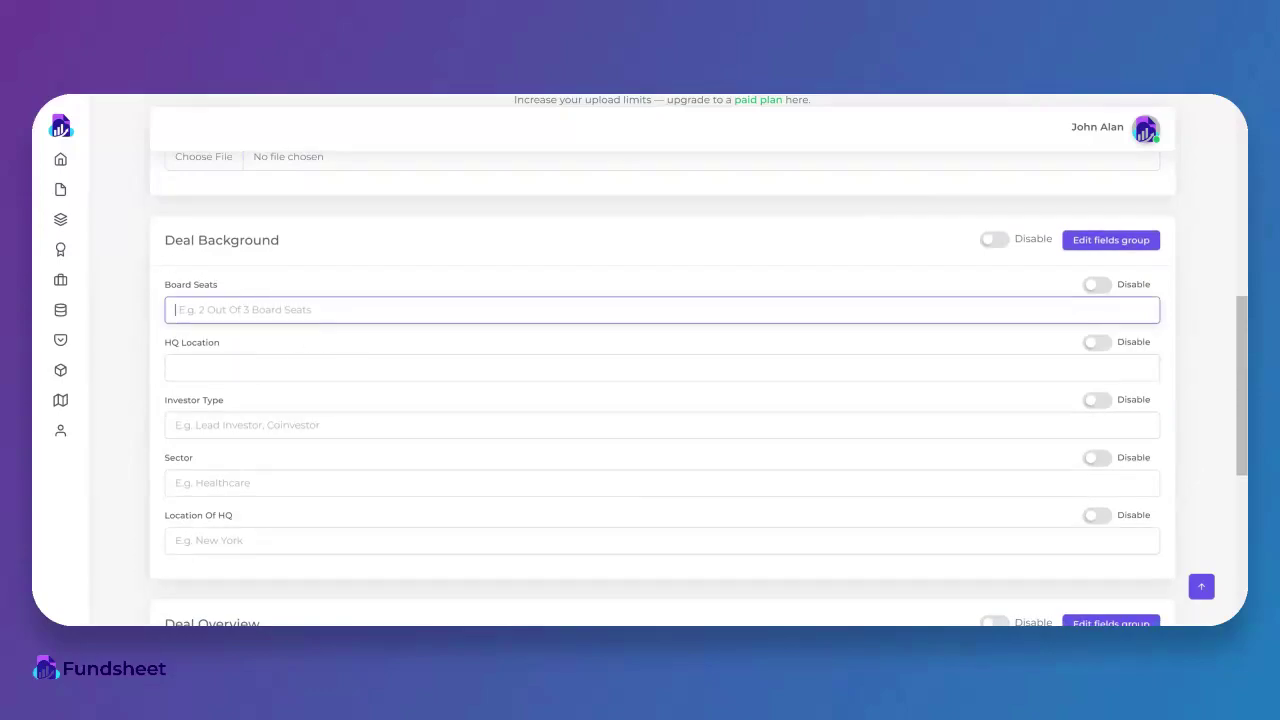
pyautogui.write('2 out of 3')
pyautogui.press('Tab')
pyautogui.click(224, 370)
pyautogui.write('New York')
pyautogui.moveTo(228, 368); pyautogui.dragTo(164, 372)
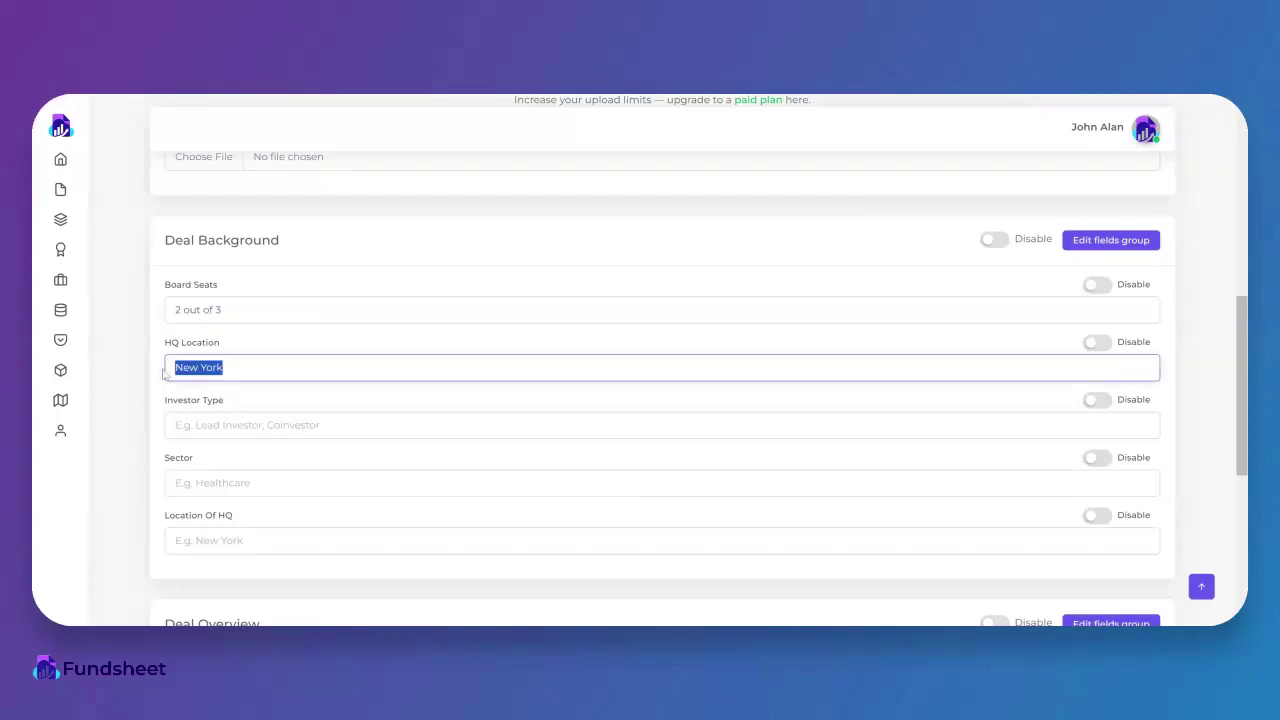
pyautogui.write('Amsterdam')
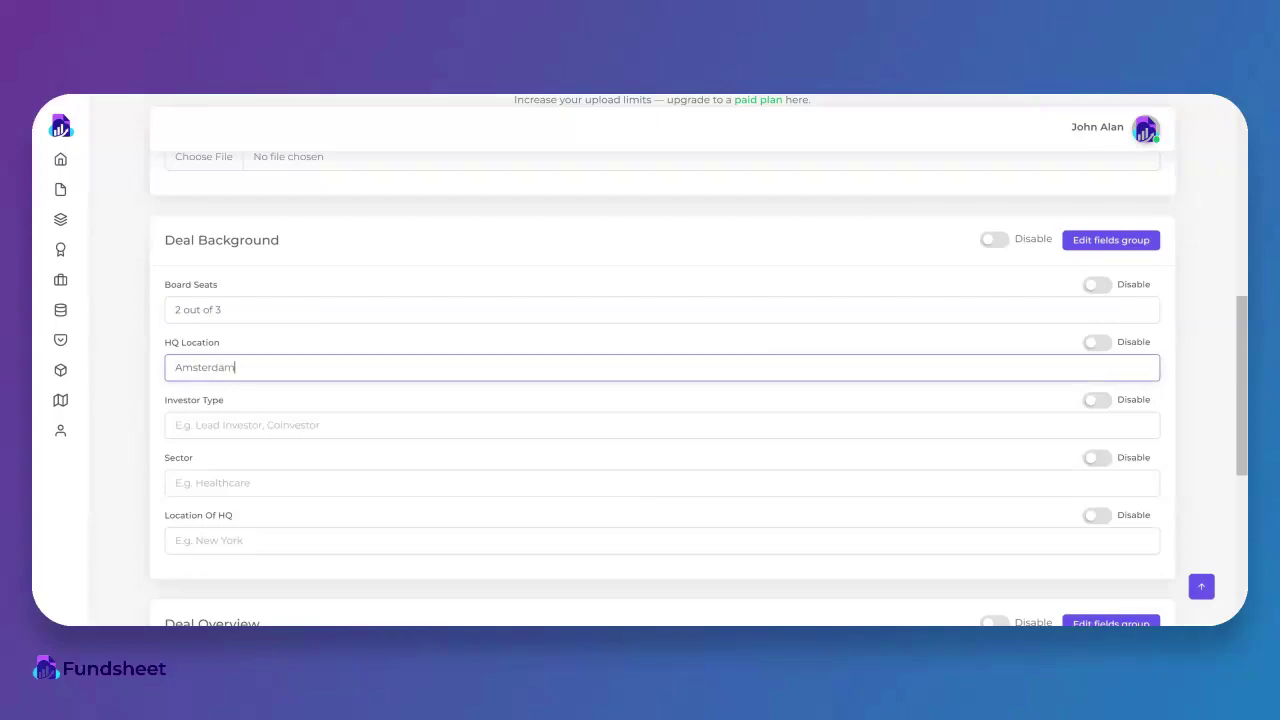
# Step: Enter Lead as the company's Investor Type in the deal background
pyautogui.press('Tab')
pyautogui.write('Lead')
pyautogui.scroll(-1, 660, 400)
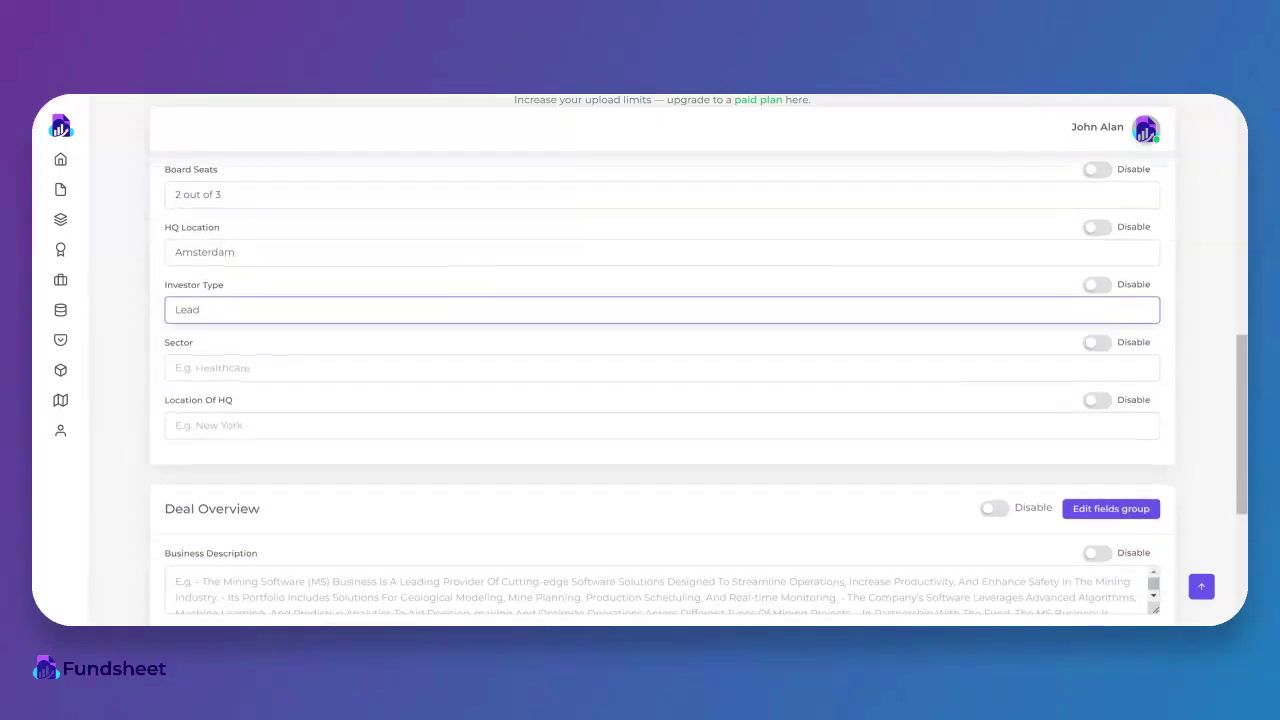
pyautogui.scroll(1, 1037, 387)
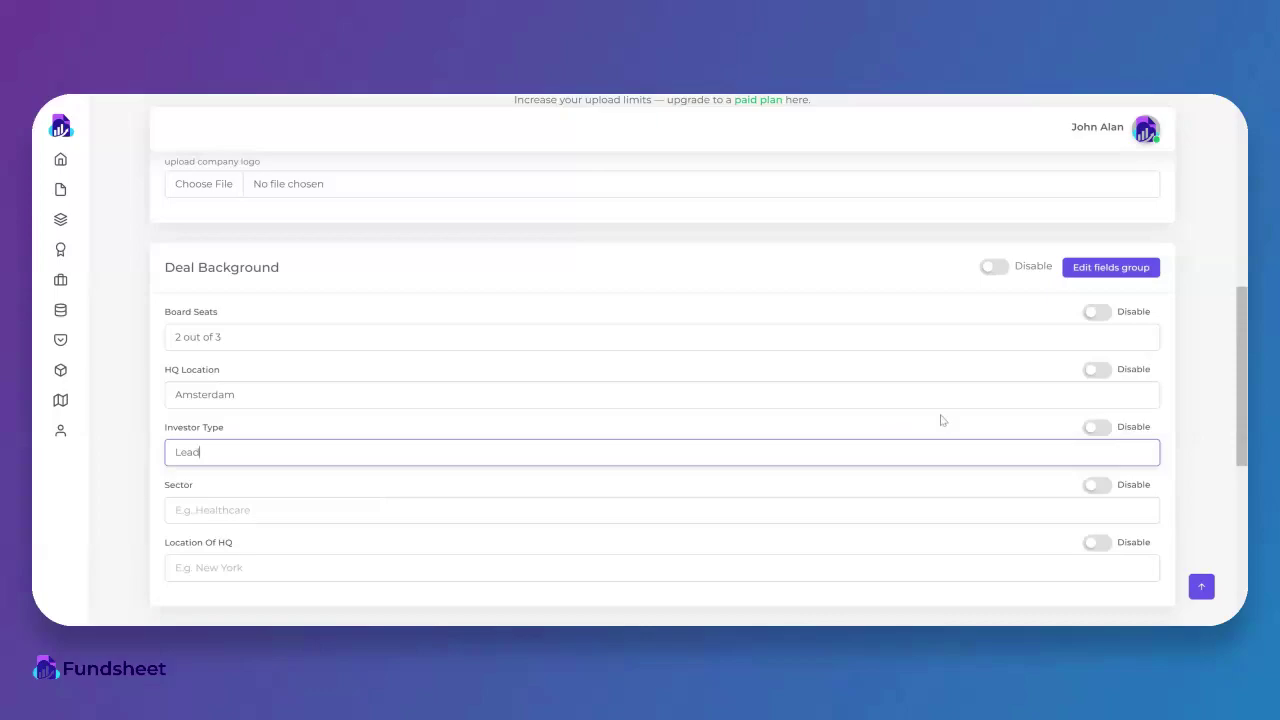
# Step: Enter Healthtech as the company's Sector in the deal background and save the new company
pyautogui.click(1095, 428)
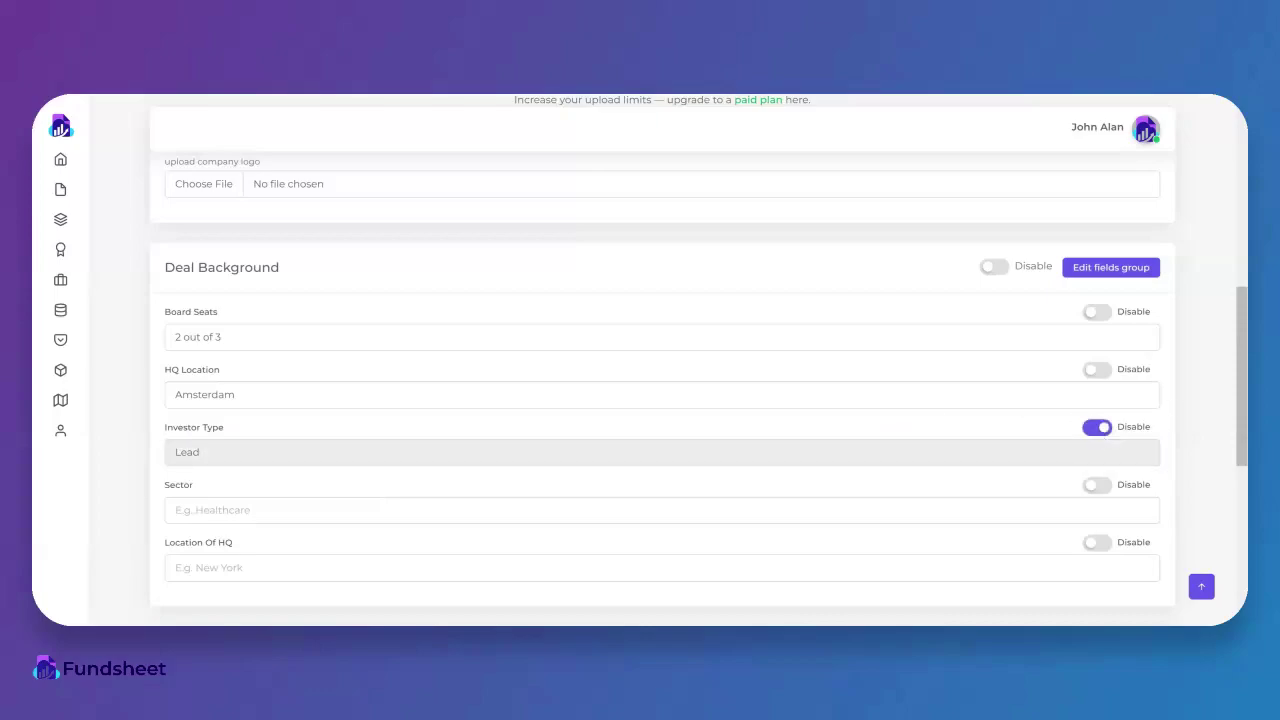
pyautogui.click(1097, 428)
pyautogui.scroll(-2, 662, 400)
pyautogui.click(640, 378)
pyautogui.write('Tec')
pyautogui.press('BackSpace')
pyautogui.write('Healthtech')
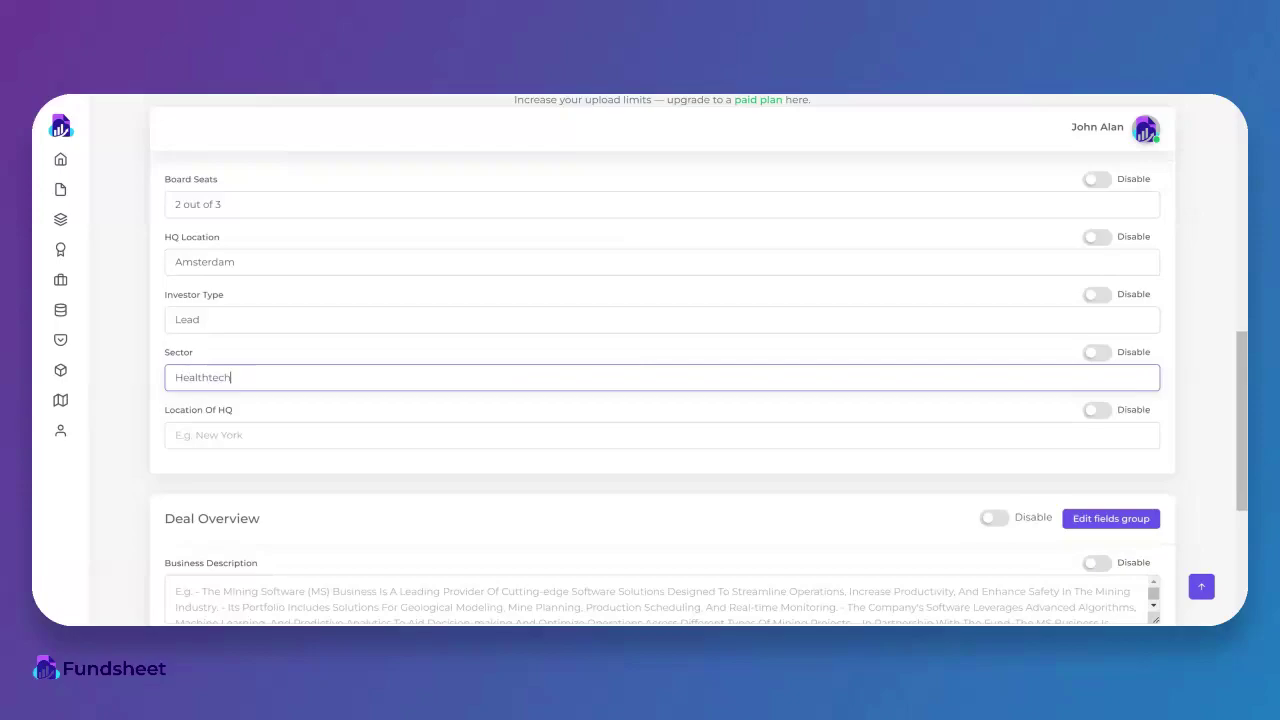
pyautogui.press('Tab')
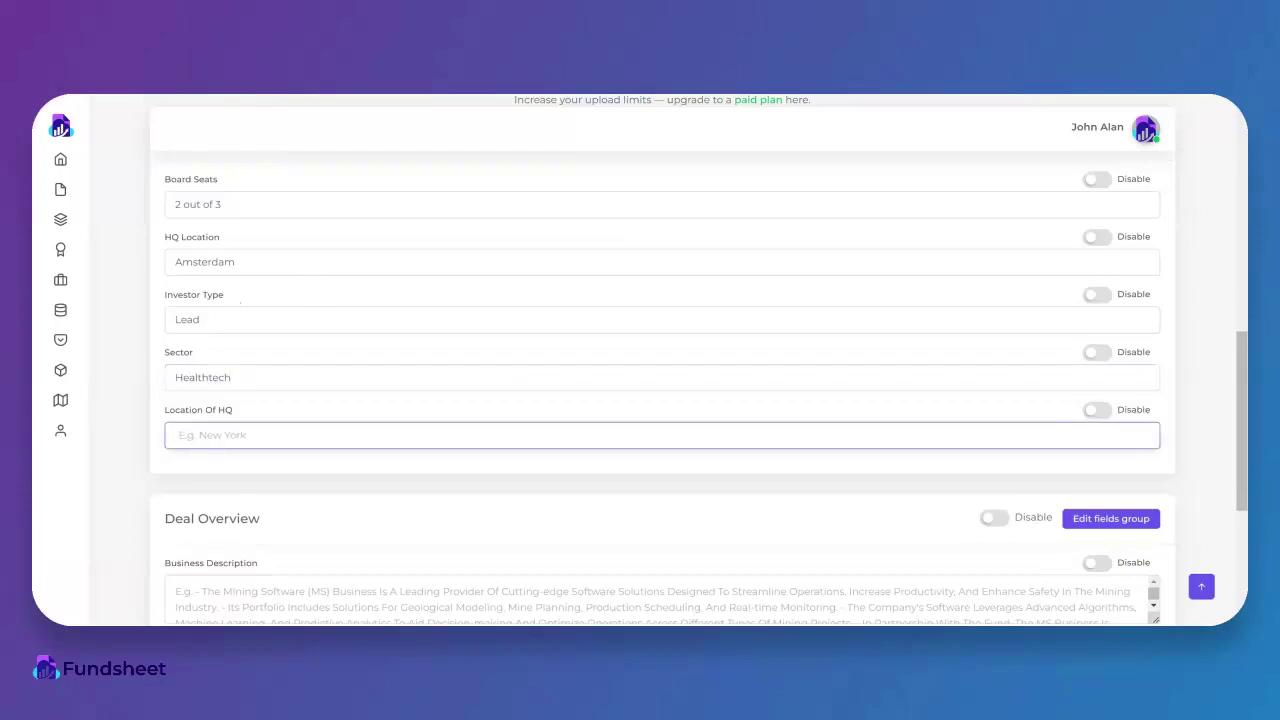
pyautogui.scroll(-3, 660, 390)
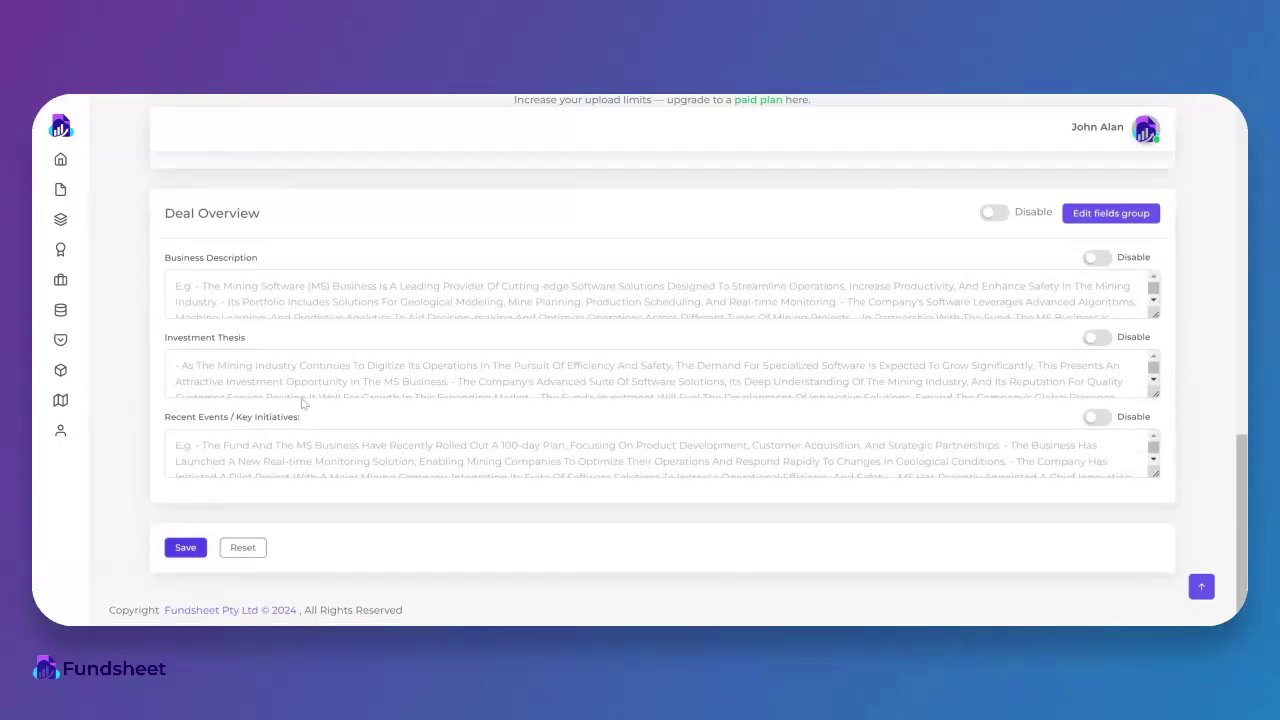
pyautogui.click(1108, 368)
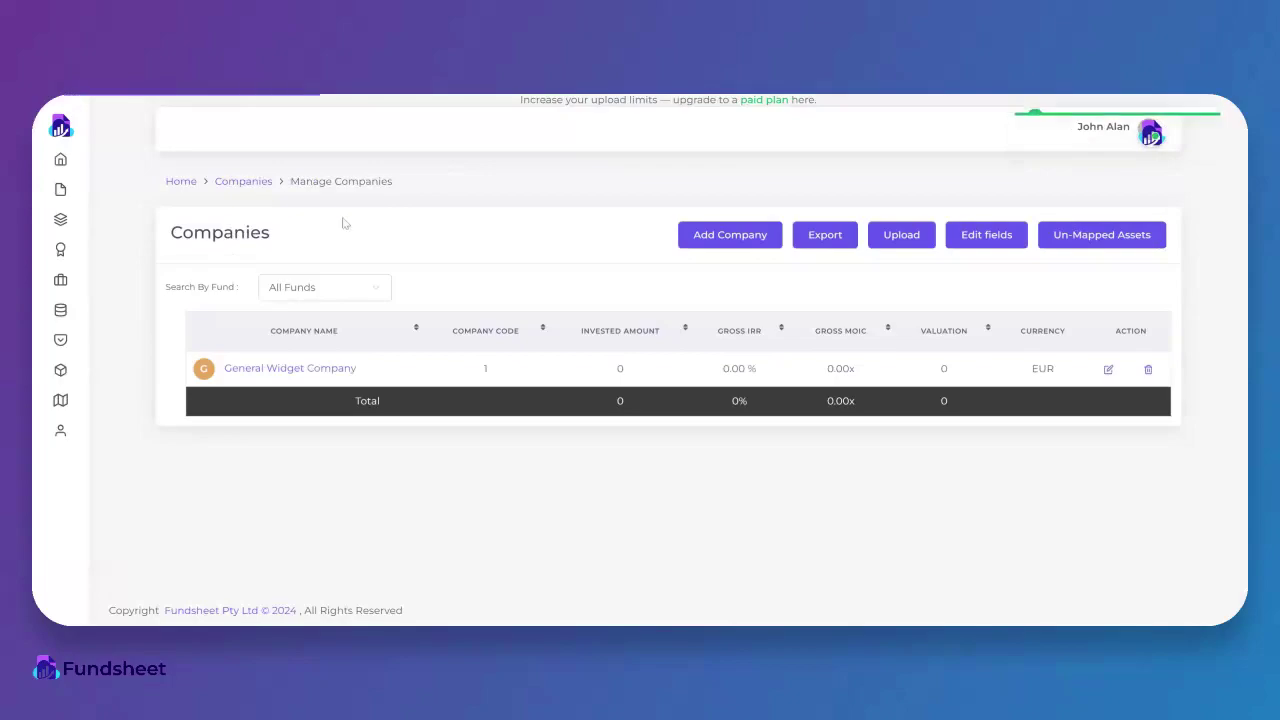
# Step: Remove the Location Of HQ field from the Deal background field group and return to the list of companies to manage
pyautogui.click(1000, 238)
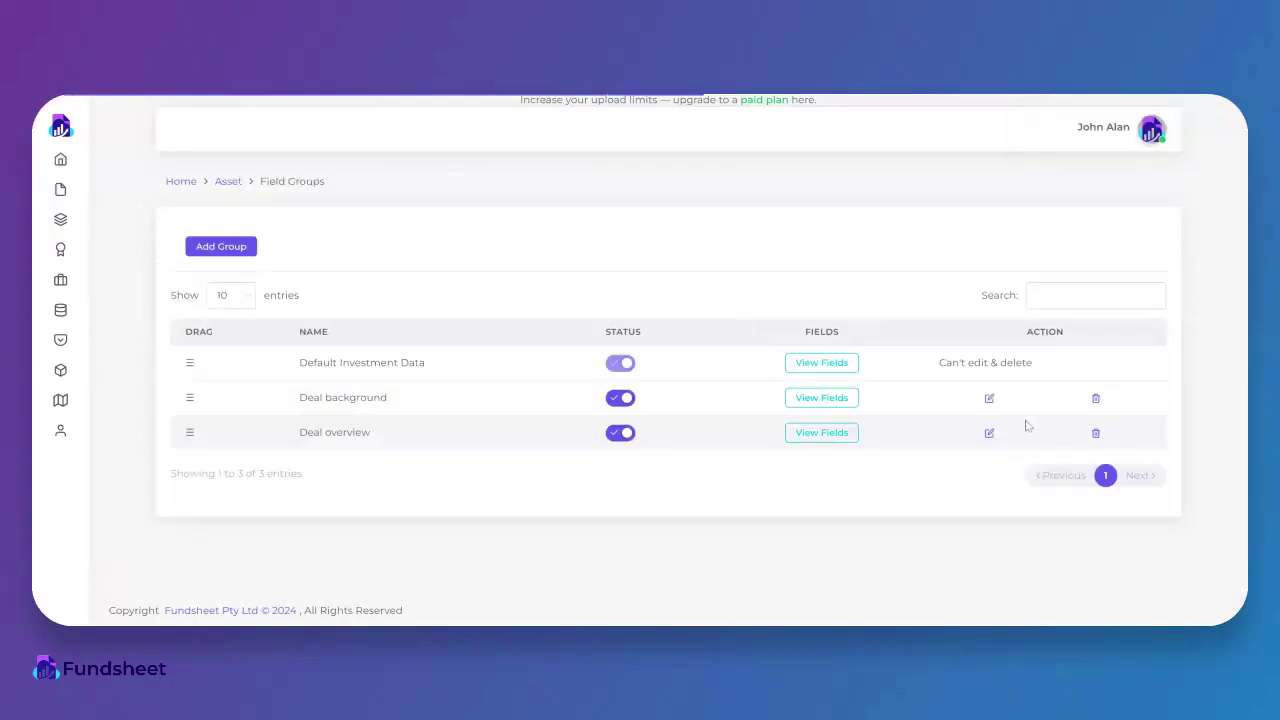
pyautogui.click(806, 403)
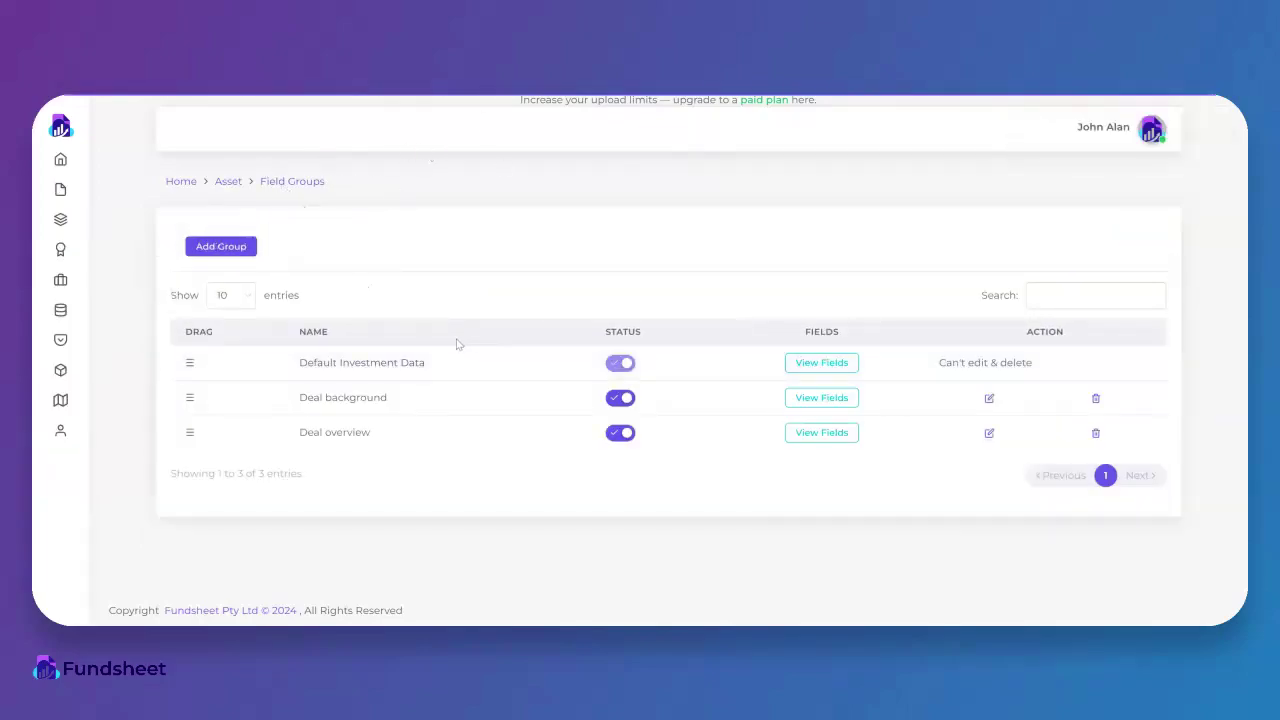
pyautogui.click(95, 250)
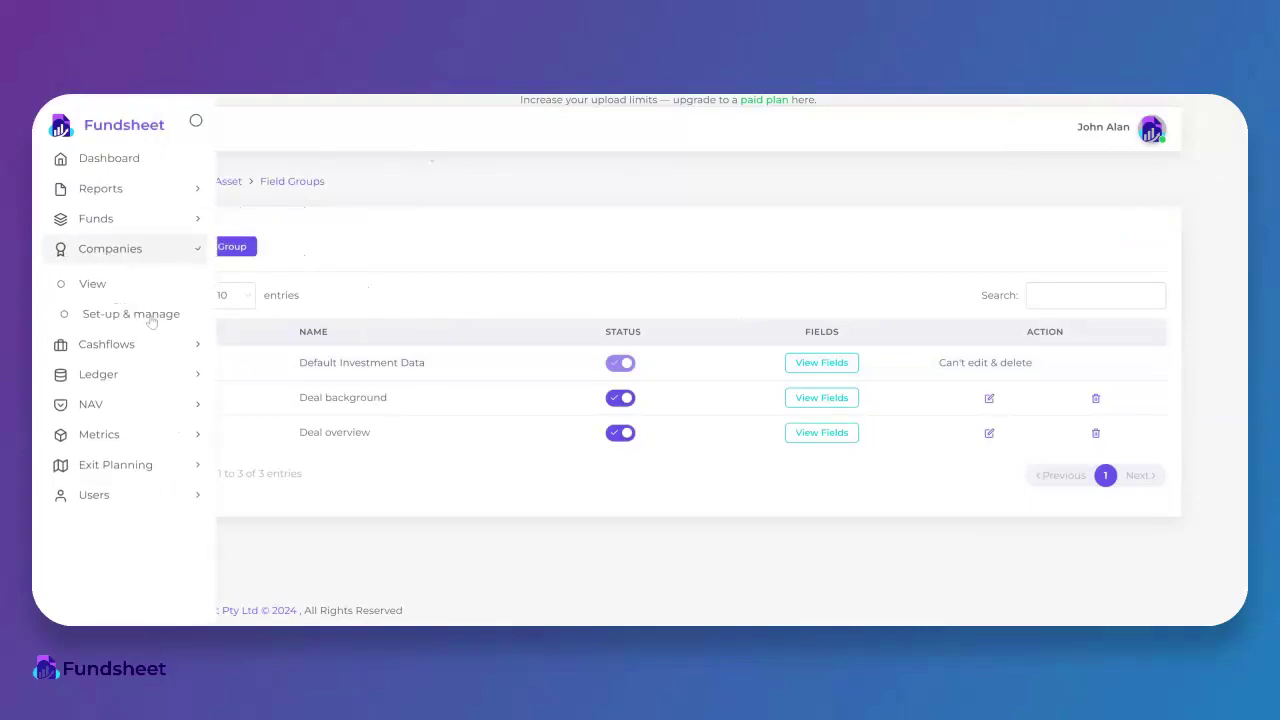
pyautogui.click(145, 314)
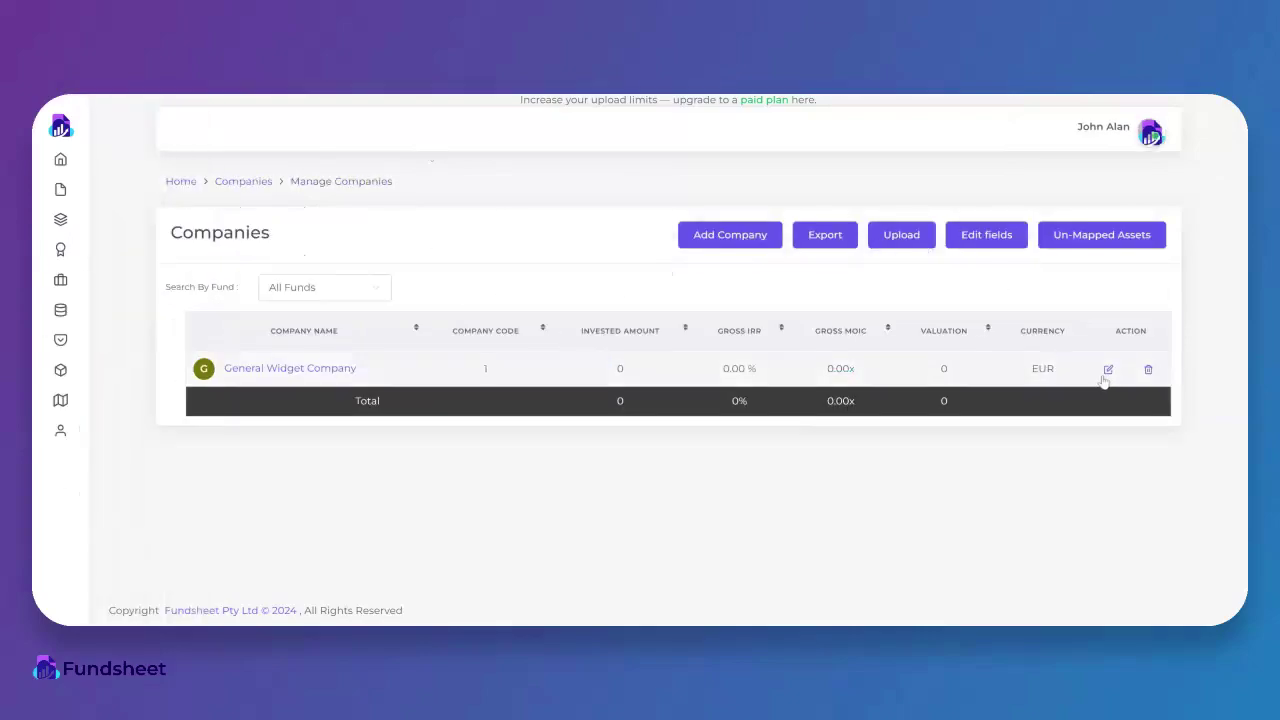
# Step: Edit General Widget Company, entering "Sells widgets in the health industry" as Business Description and "Acquire competitor, grow into new markjets" as Investment Thesis
pyautogui.click(1109, 370)
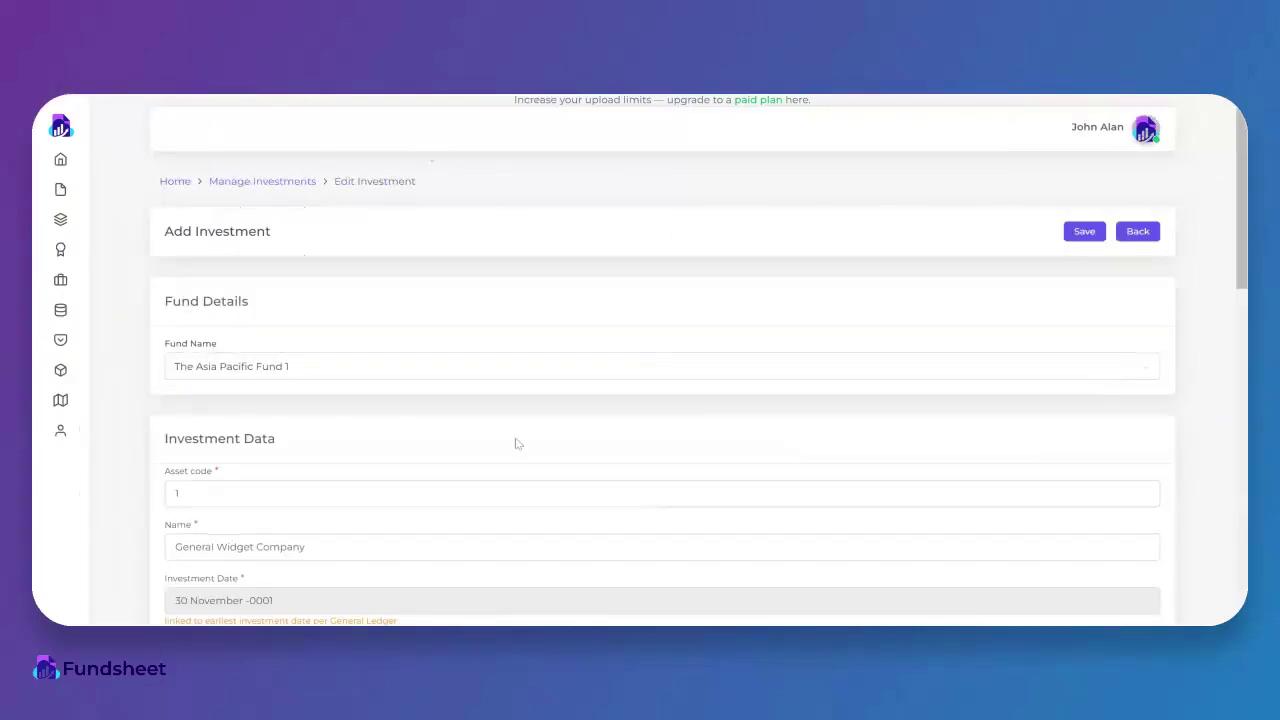
pyautogui.scroll(-10, 517, 440)
pyautogui.scroll(2, 517, 444)
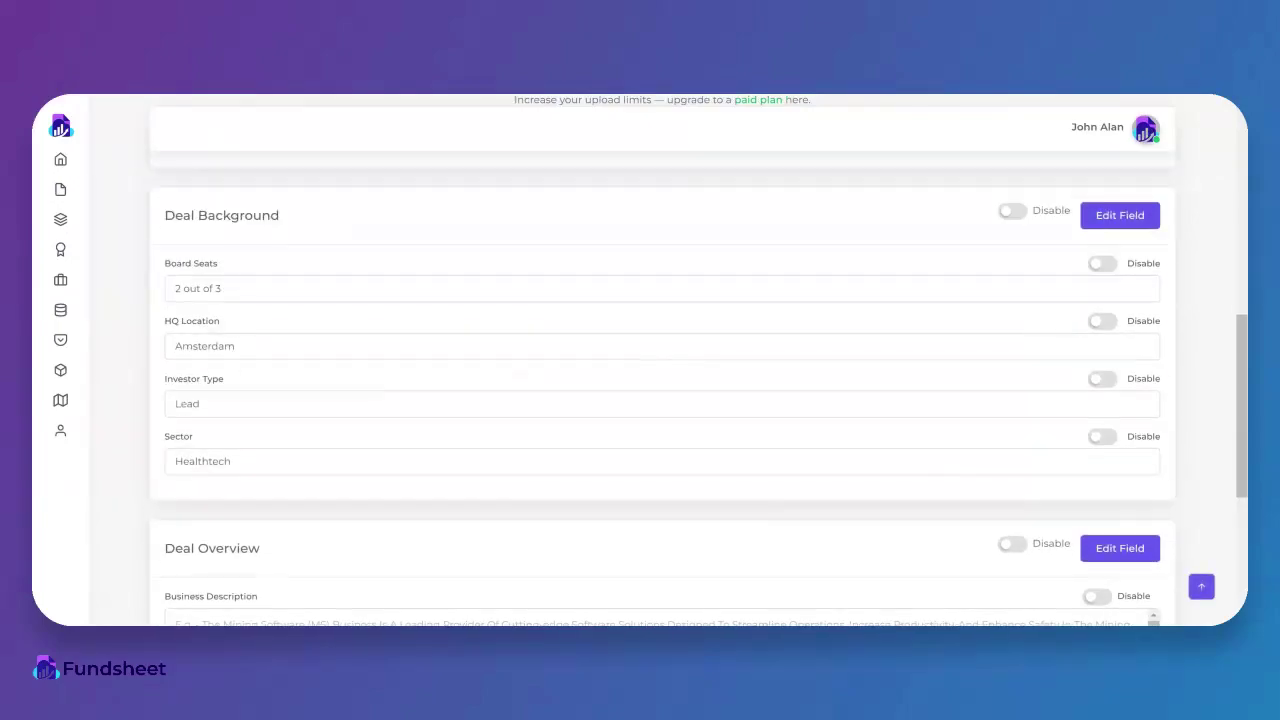
pyautogui.scroll(-4, 517, 444)
pyautogui.click(484, 337)
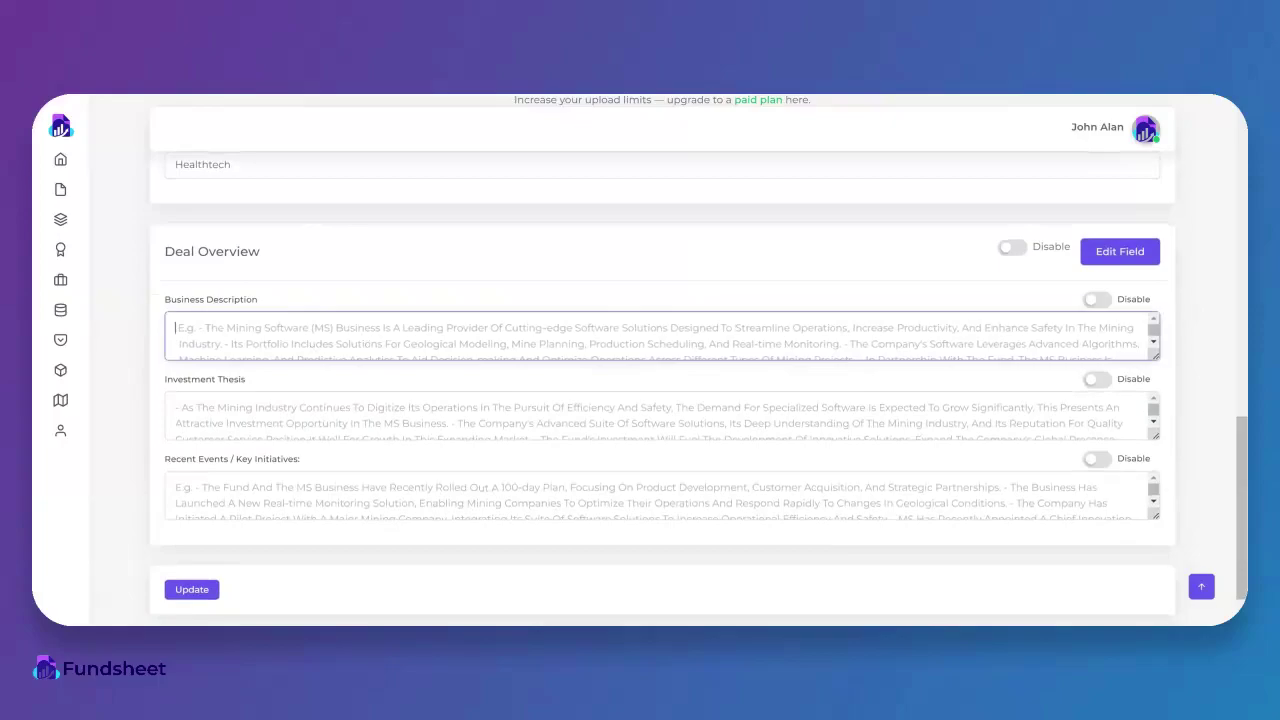
pyautogui.write('Sells widgets in the health industry')
pyautogui.press('Tab')
pyautogui.write('Acquire competitor, grow into new markjets')
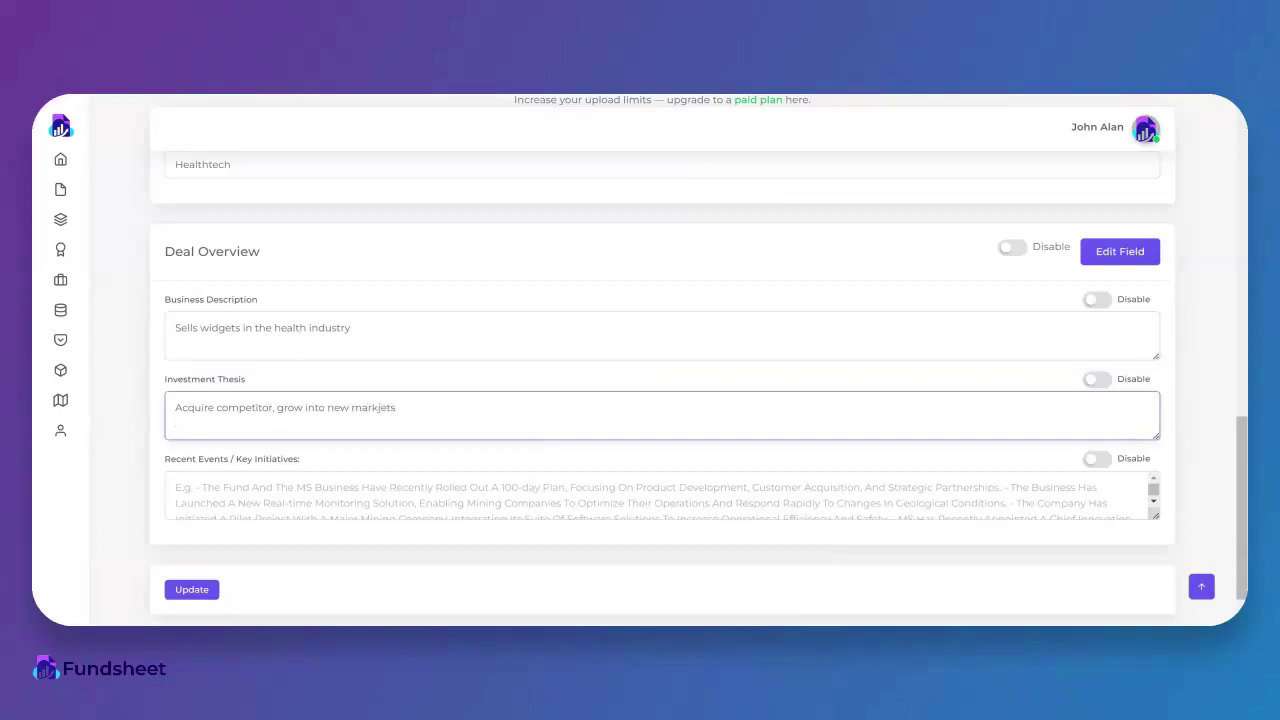
# Step: Enter "Hired new CEO and CFO" under Recent Events / Key Initiatives and update the company
pyautogui.press('Tab')
pyautogui.write('Hired')
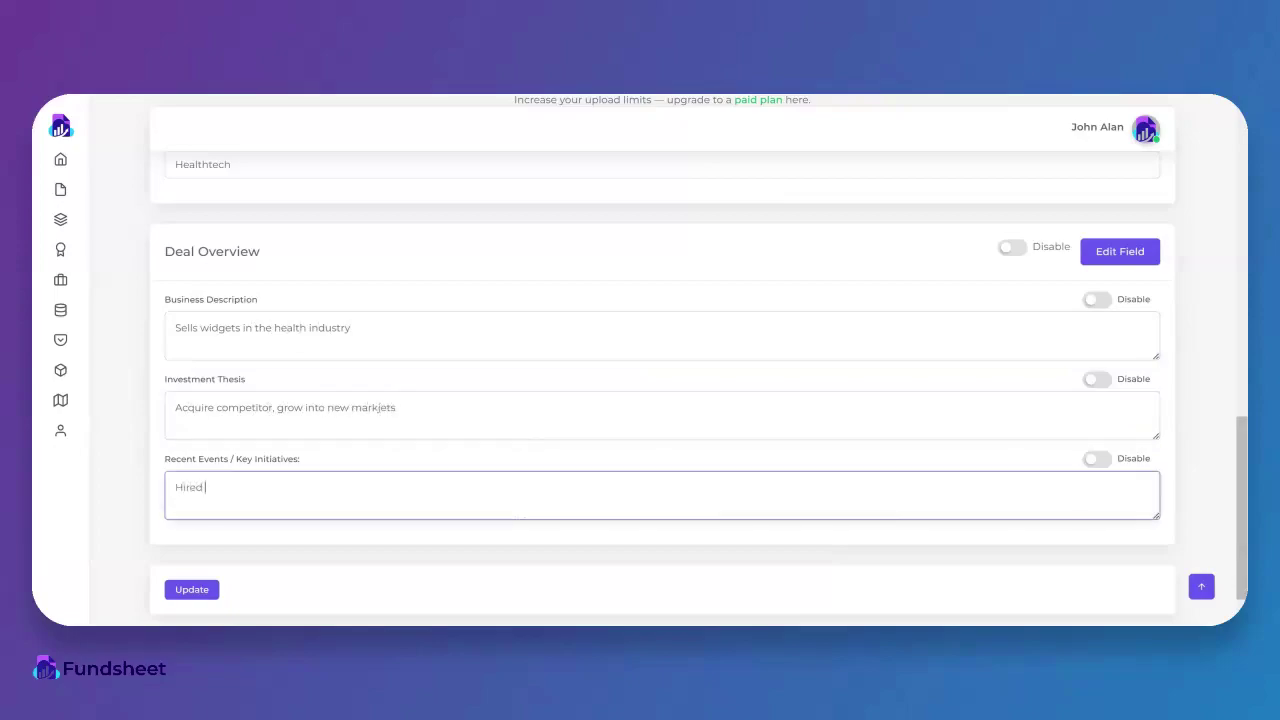
pyautogui.write(' new CEO and CFO')
pyautogui.click(199, 588)
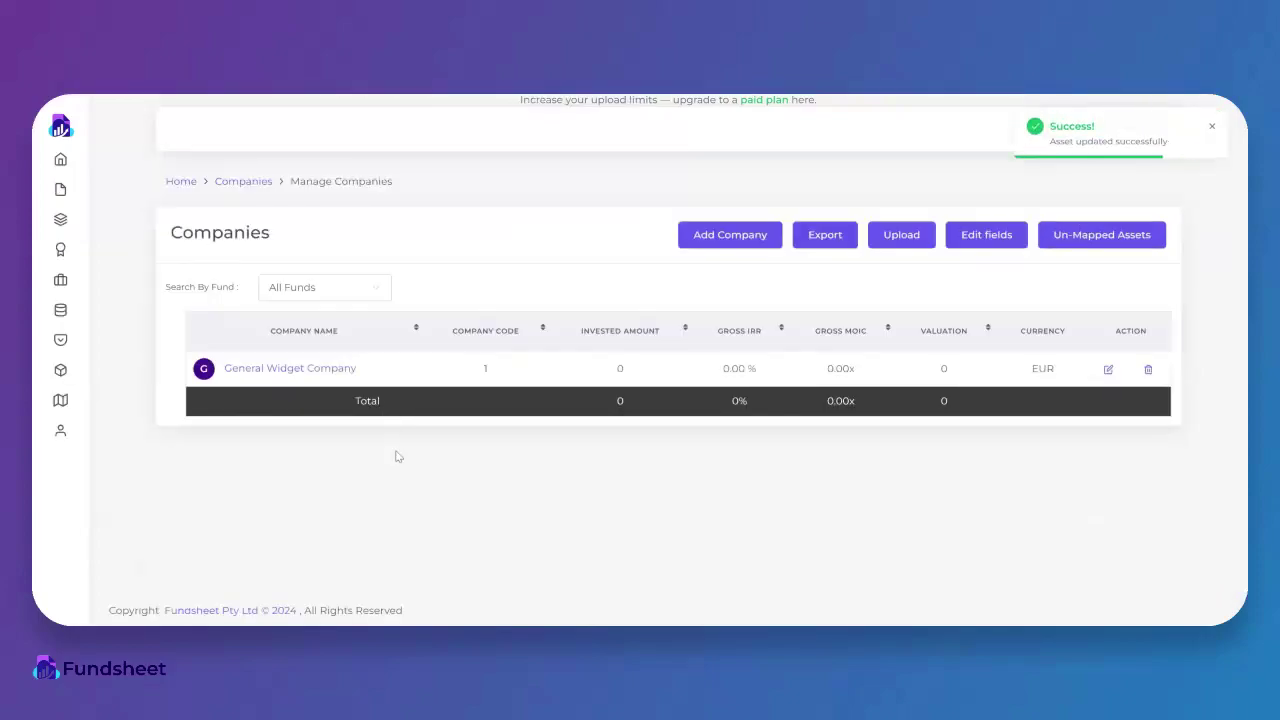
# Step: Open General Widget Company's page and review its deal background, deal overview and investment data
pyautogui.click(296, 369)
pyautogui.scroll(-3, 433, 440)
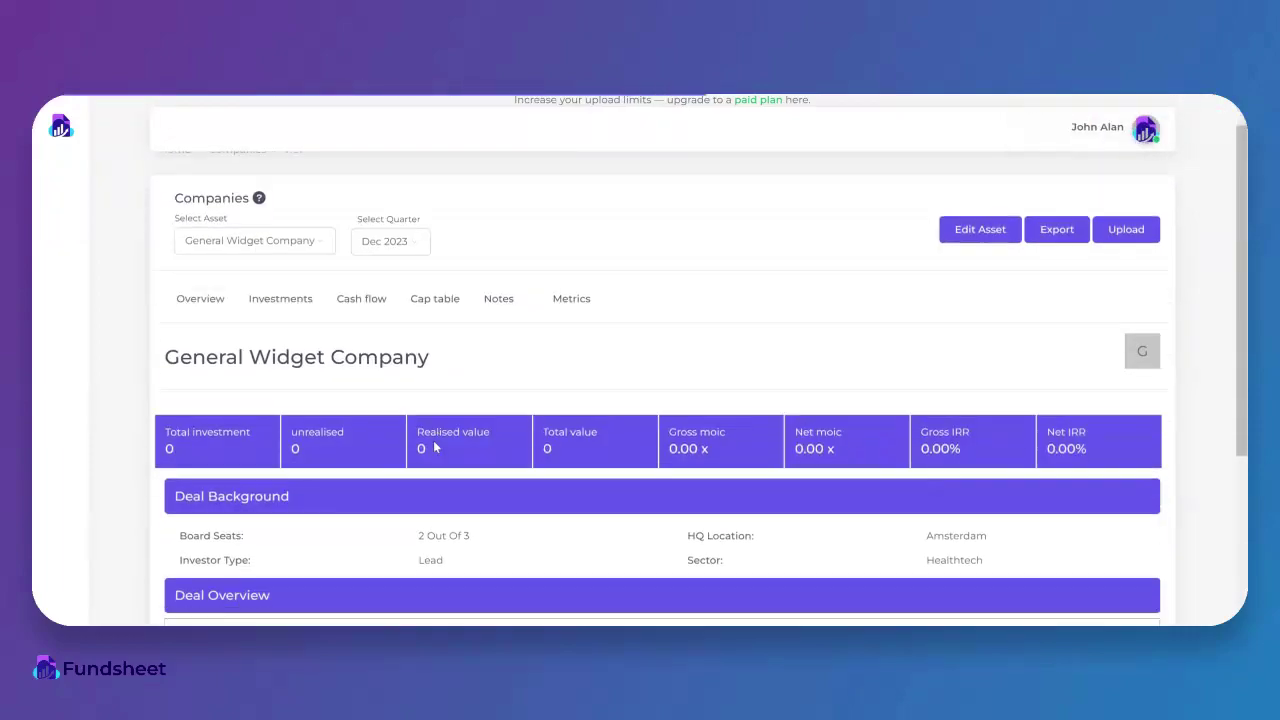
pyautogui.scroll(-2, 434, 447)
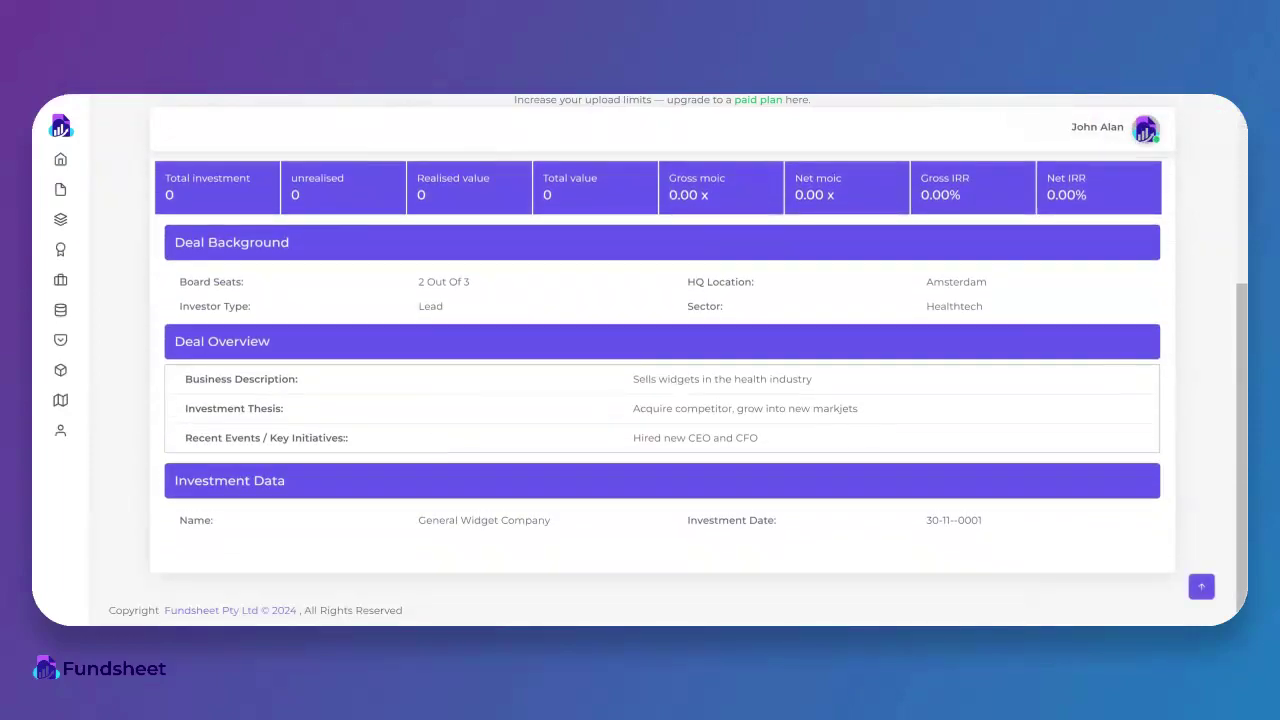
pyautogui.scroll(2, 434, 447)
pyautogui.scroll(-1, 330, 393)
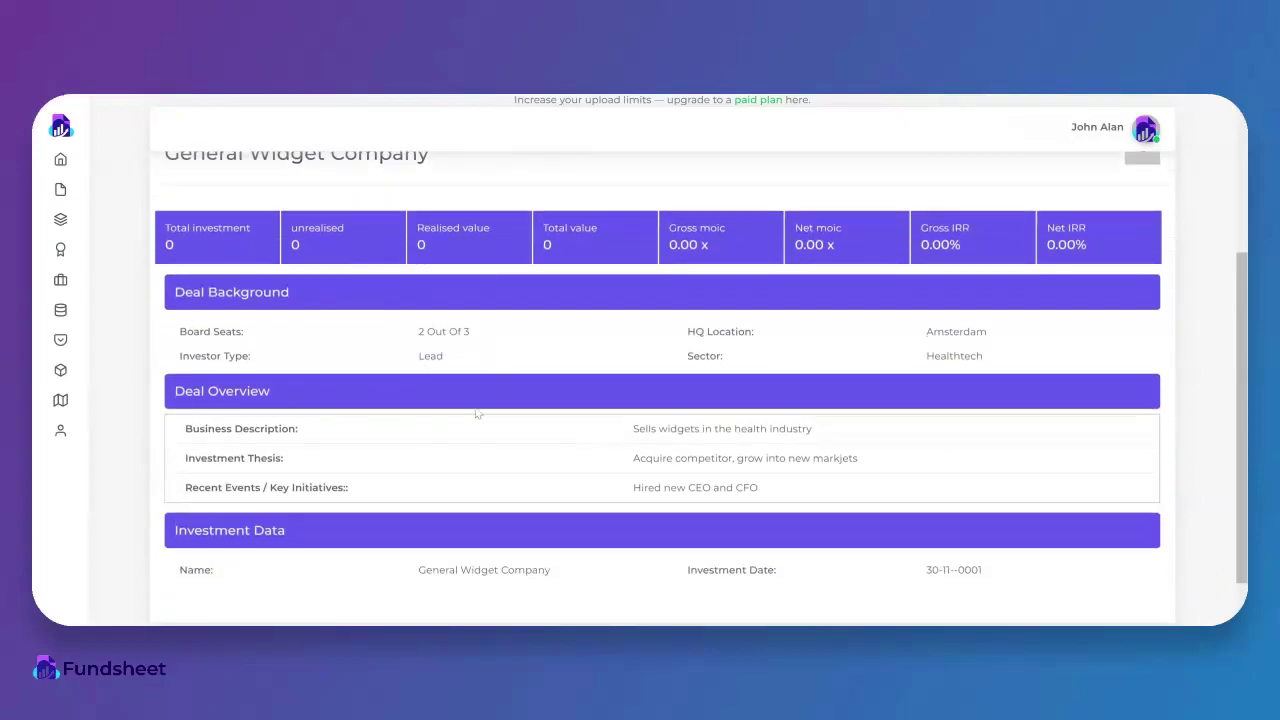
pyautogui.scroll(-1, 477, 414)
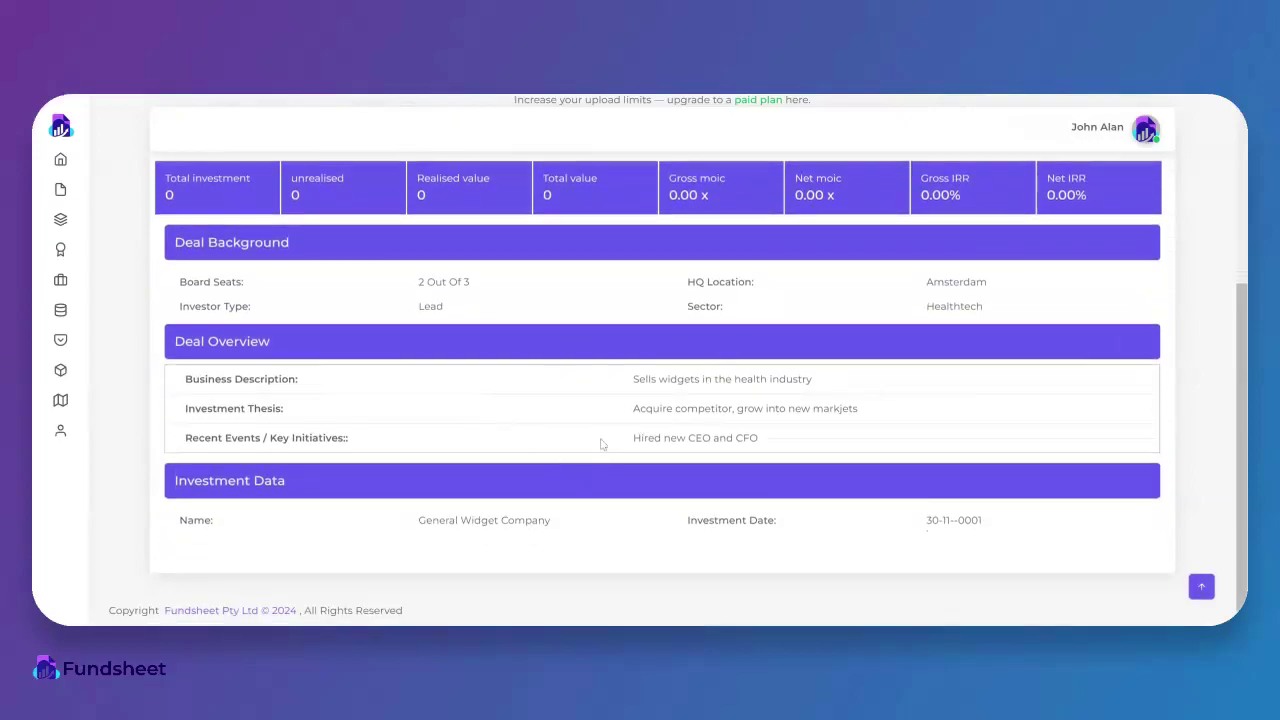
pyautogui.scroll(3, 601, 443)
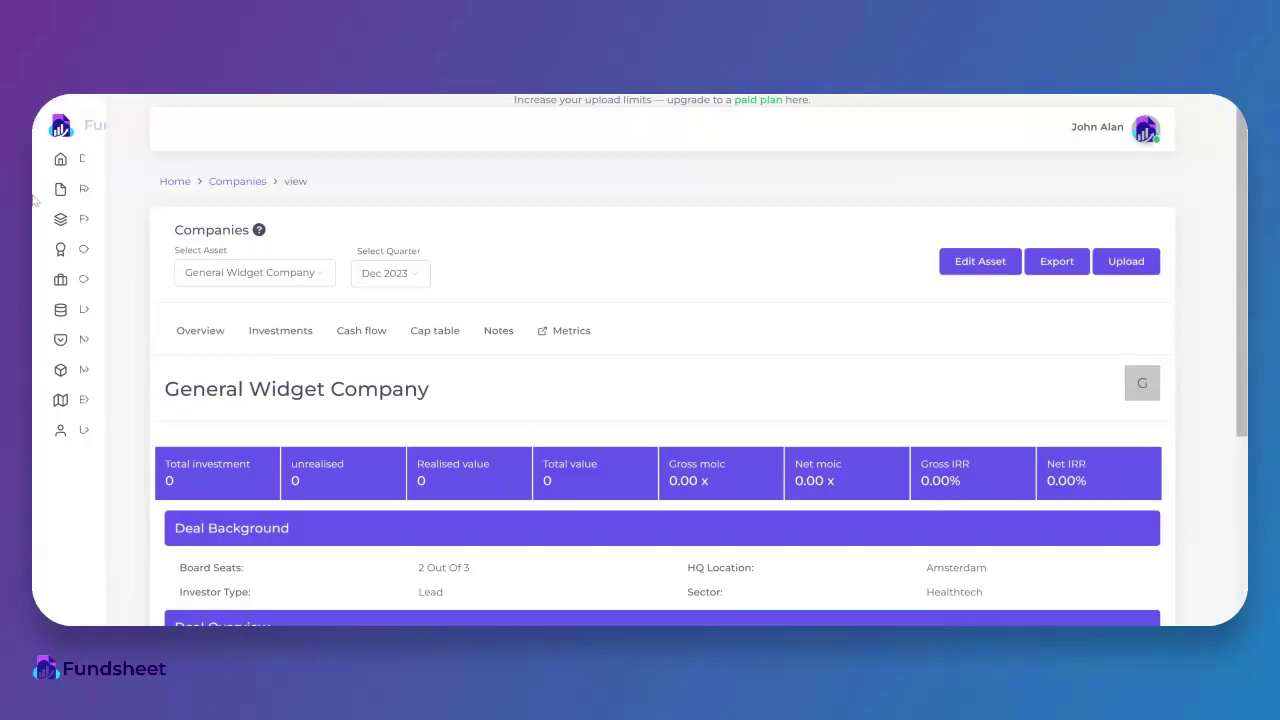
# Step: Go to the Companies view page and examine General Widget Company's performance figures and deal sections
pyautogui.moveTo(60, 189)
pyautogui.click(100, 188)
pyautogui.click(137, 256)
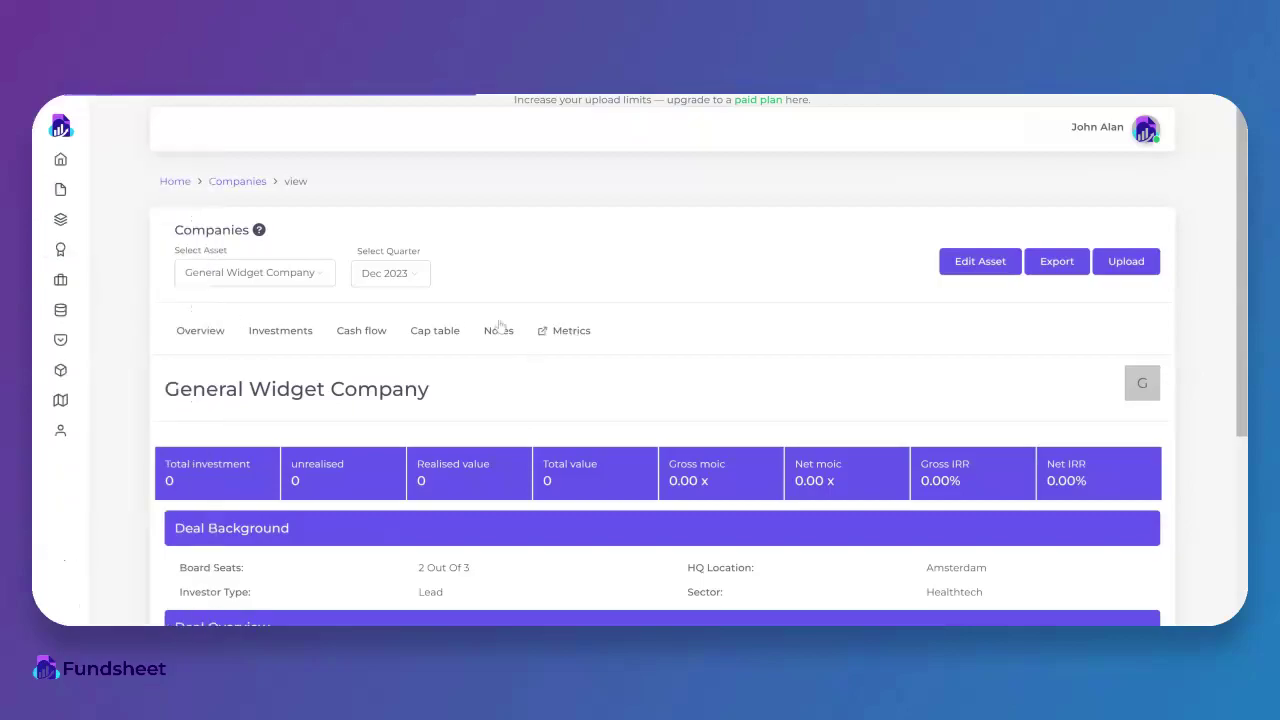
pyautogui.moveTo(64, 250)
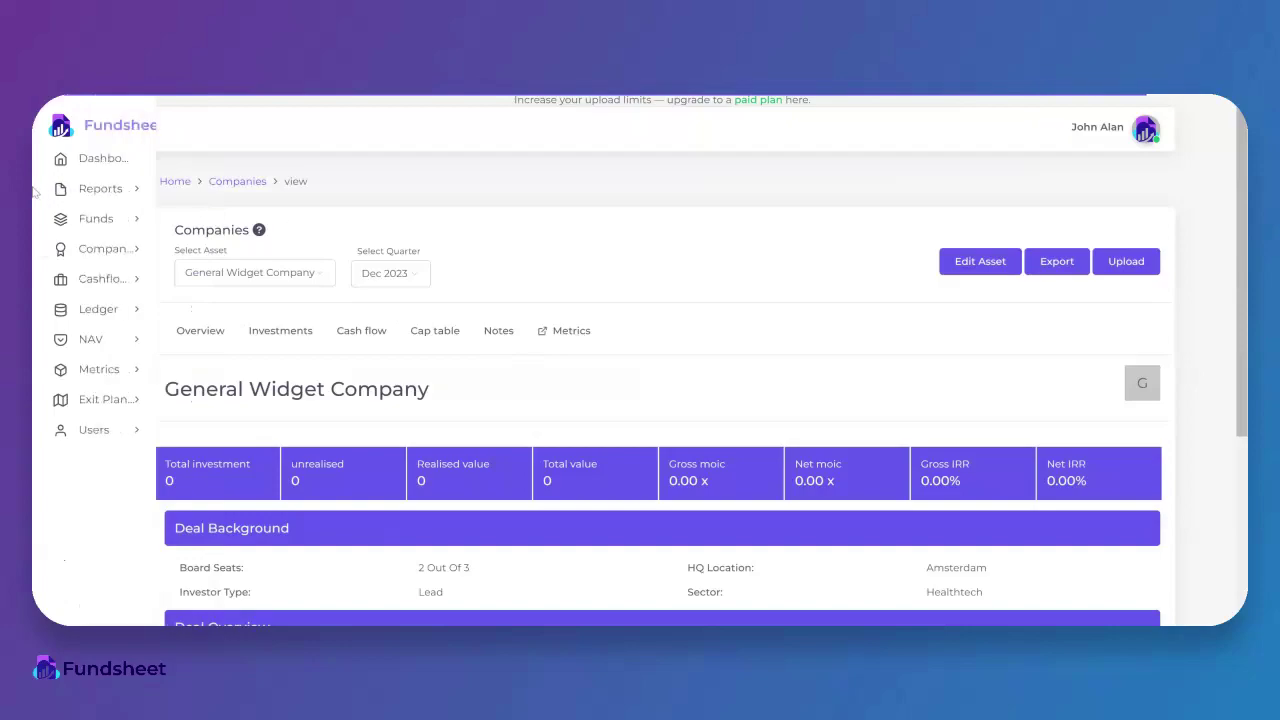
pyautogui.click(117, 250)
pyautogui.click(120, 190)
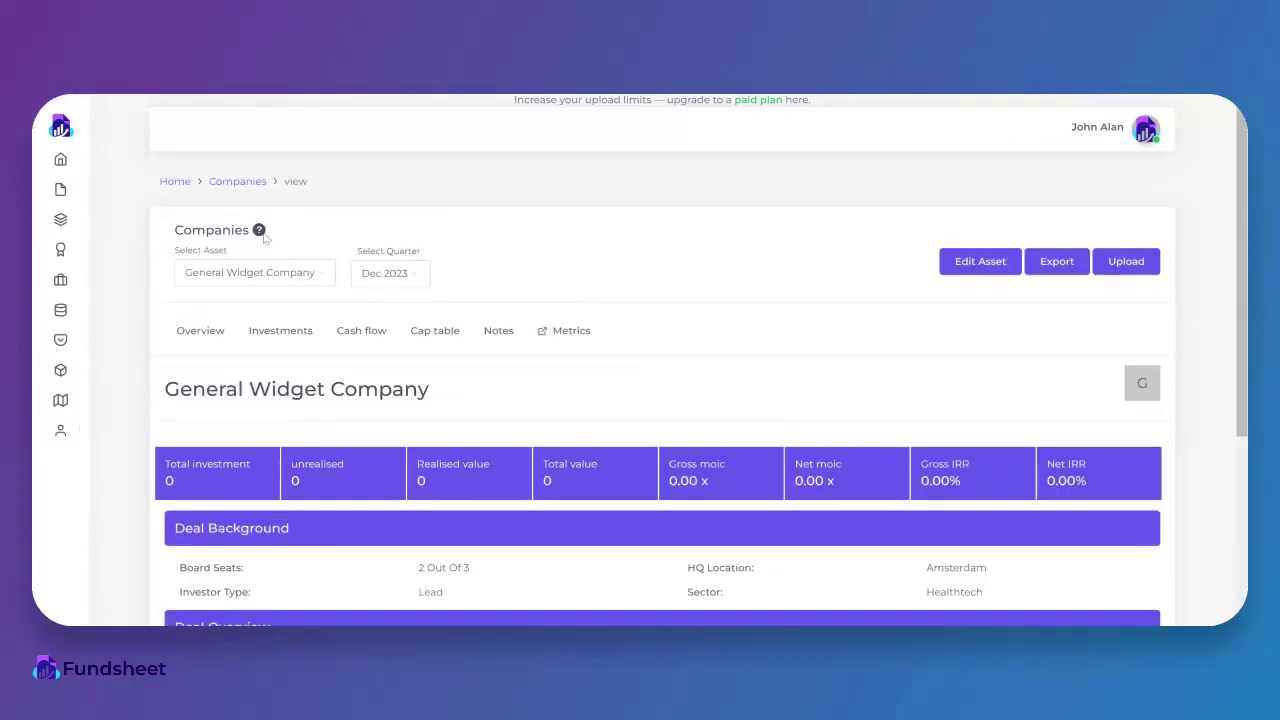
pyautogui.moveTo(262, 232)
pyautogui.scroll(-5, 660, 400)
pyautogui.scroll(5, 660, 400)
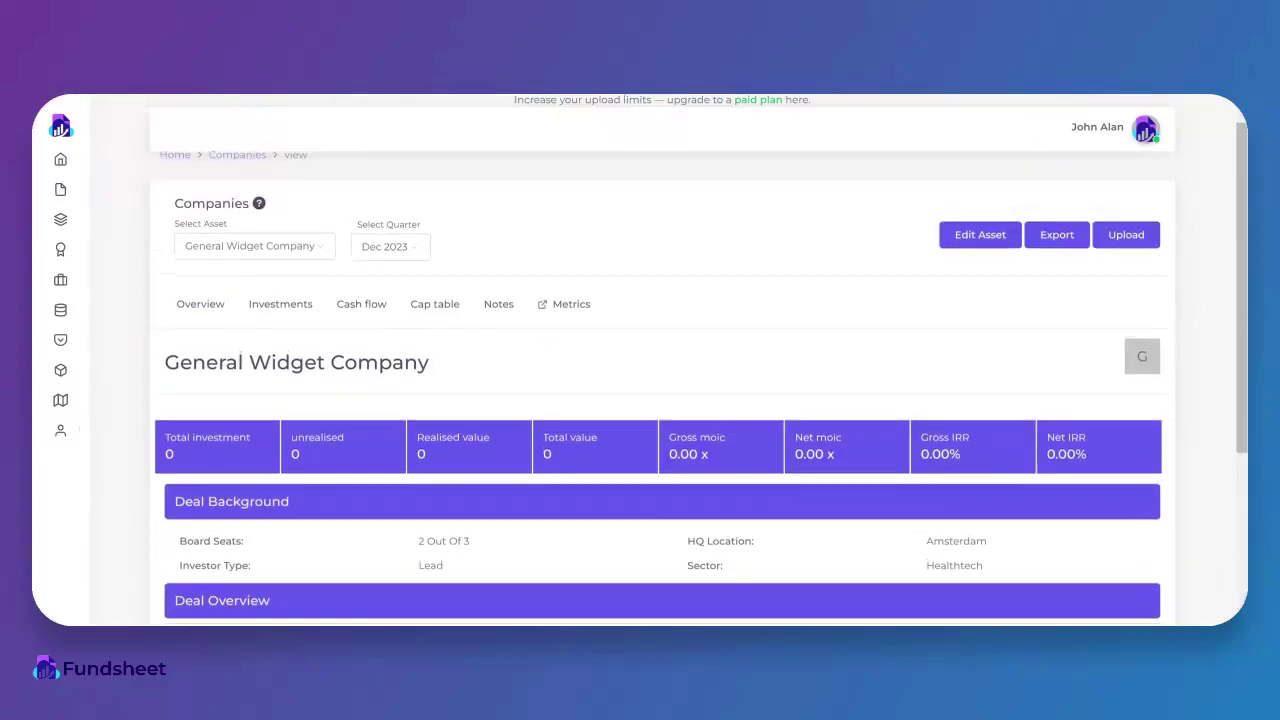
pyautogui.scroll(-5, 660, 400)
pyautogui.scroll(4, 660, 400)
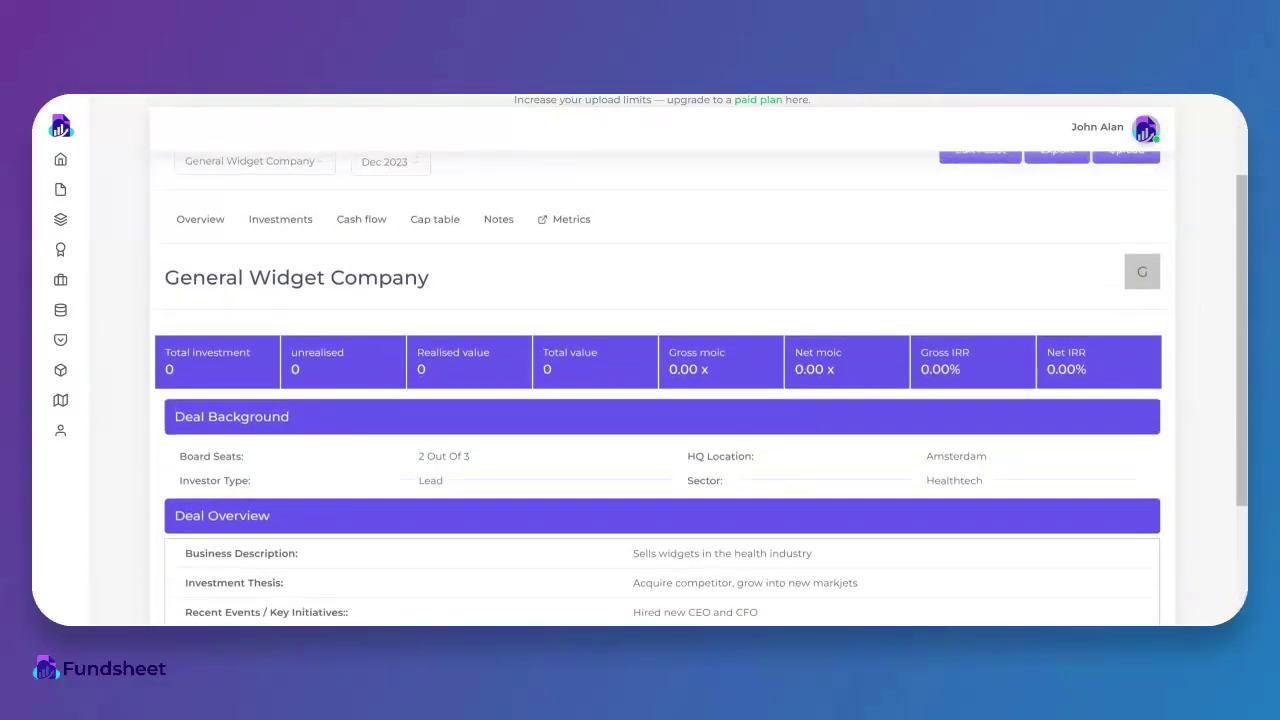
# Step: View General Widget Company's investments and inspect the form for creating a new equity investment, leaving it unsaved
pyautogui.click(305, 229)
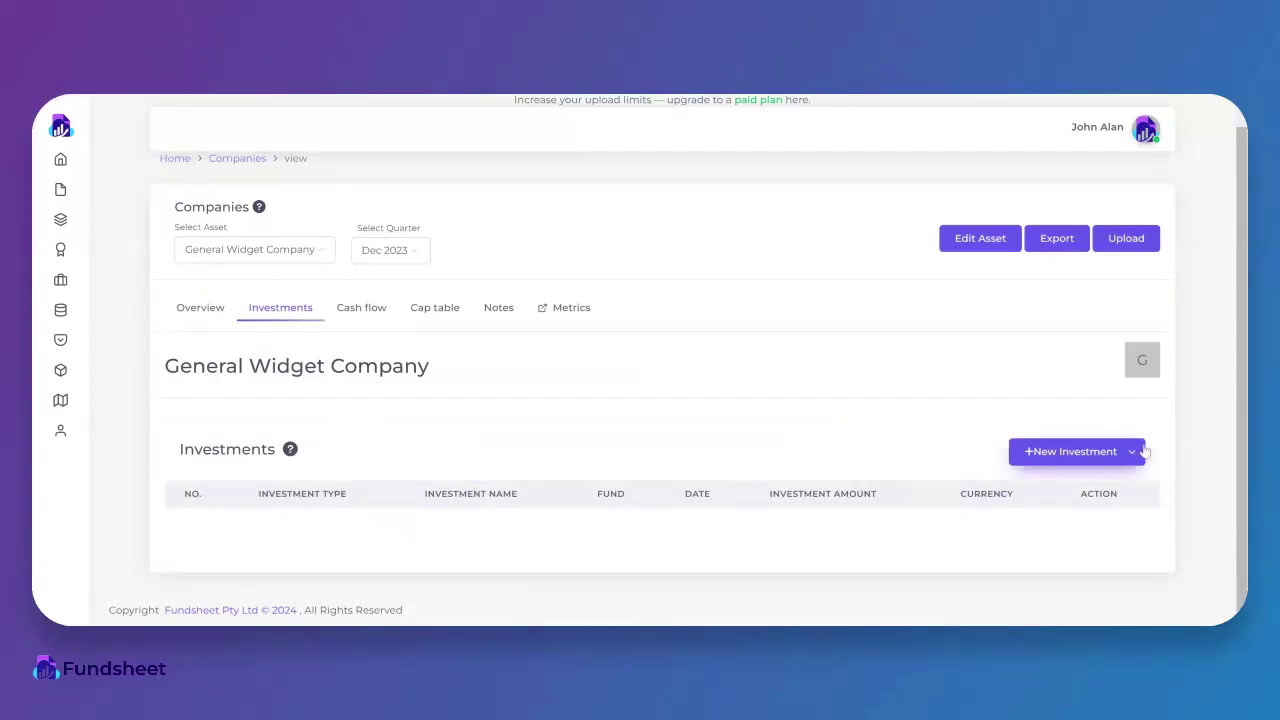
pyautogui.click(1073, 458)
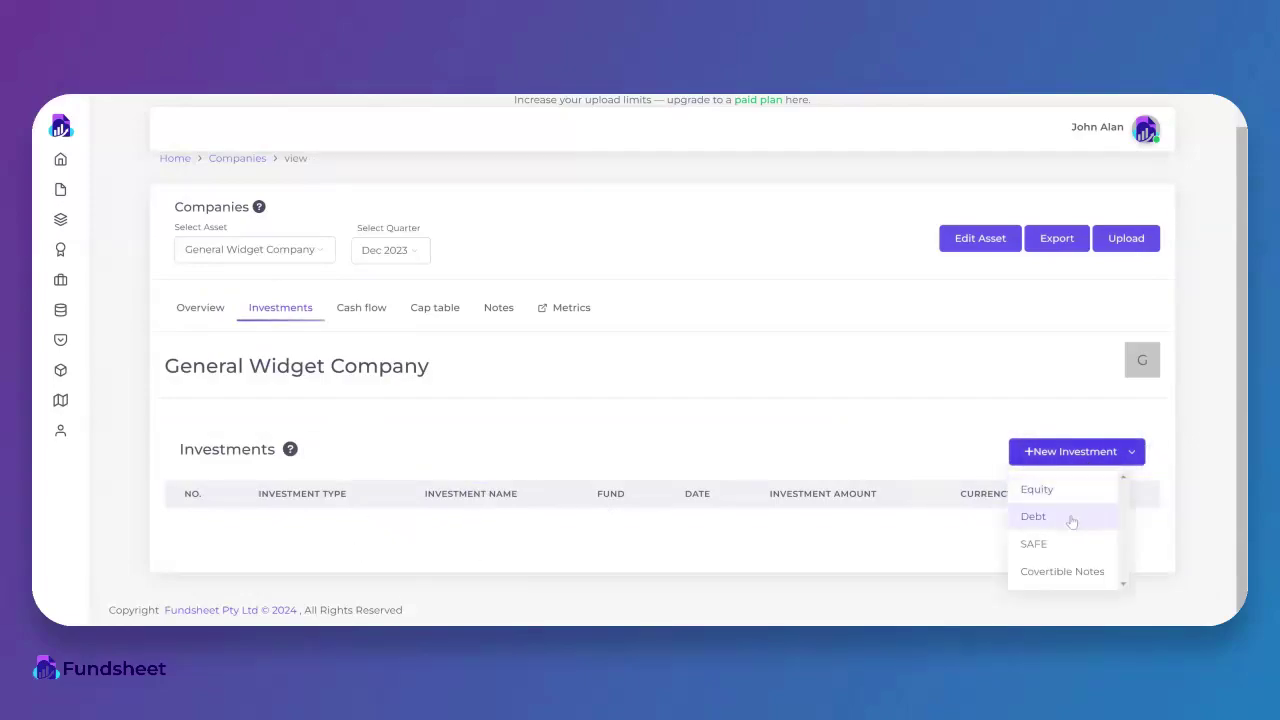
pyautogui.click(1036, 489)
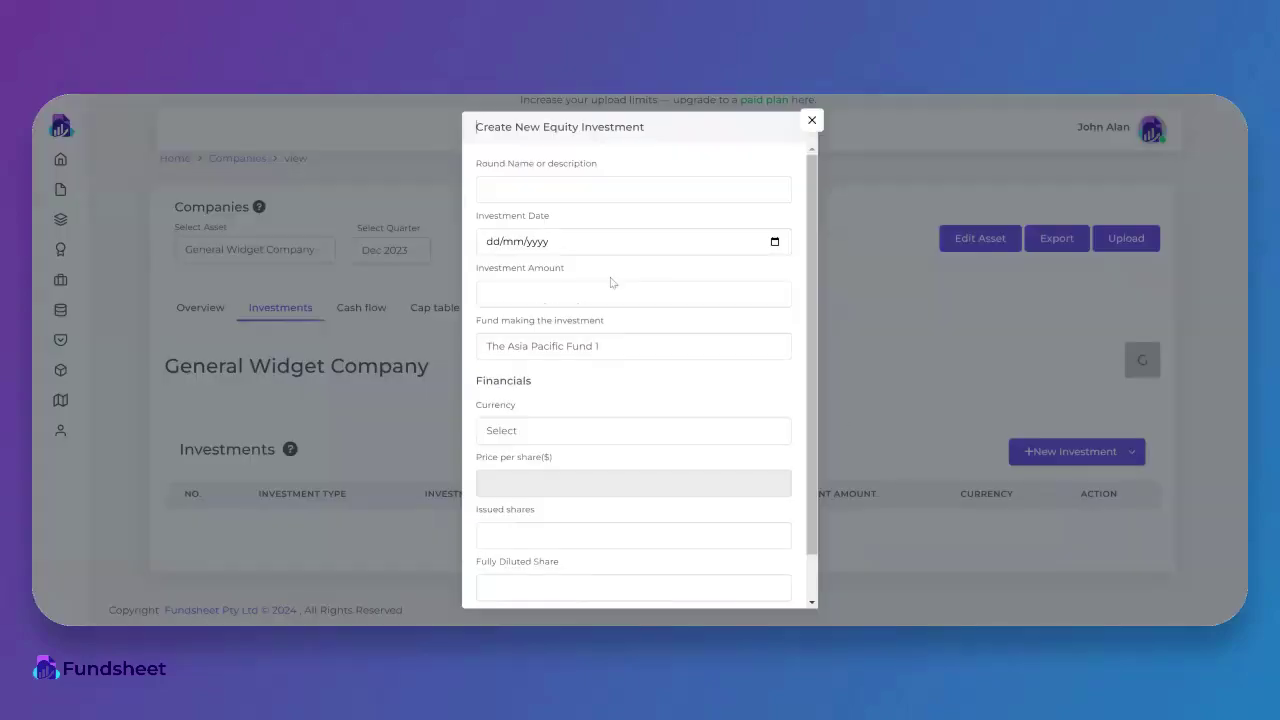
pyautogui.scroll(-2, 680, 409)
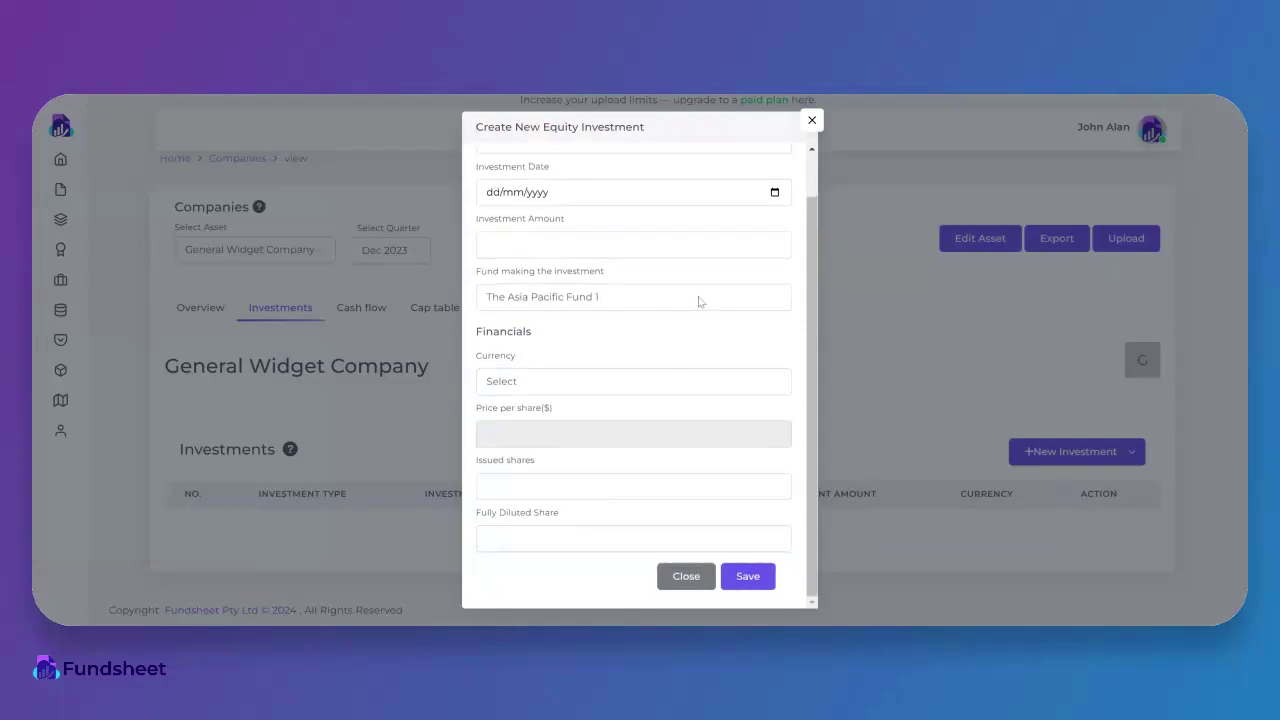
pyautogui.scroll(2, 702, 301)
pyautogui.click(812, 121)
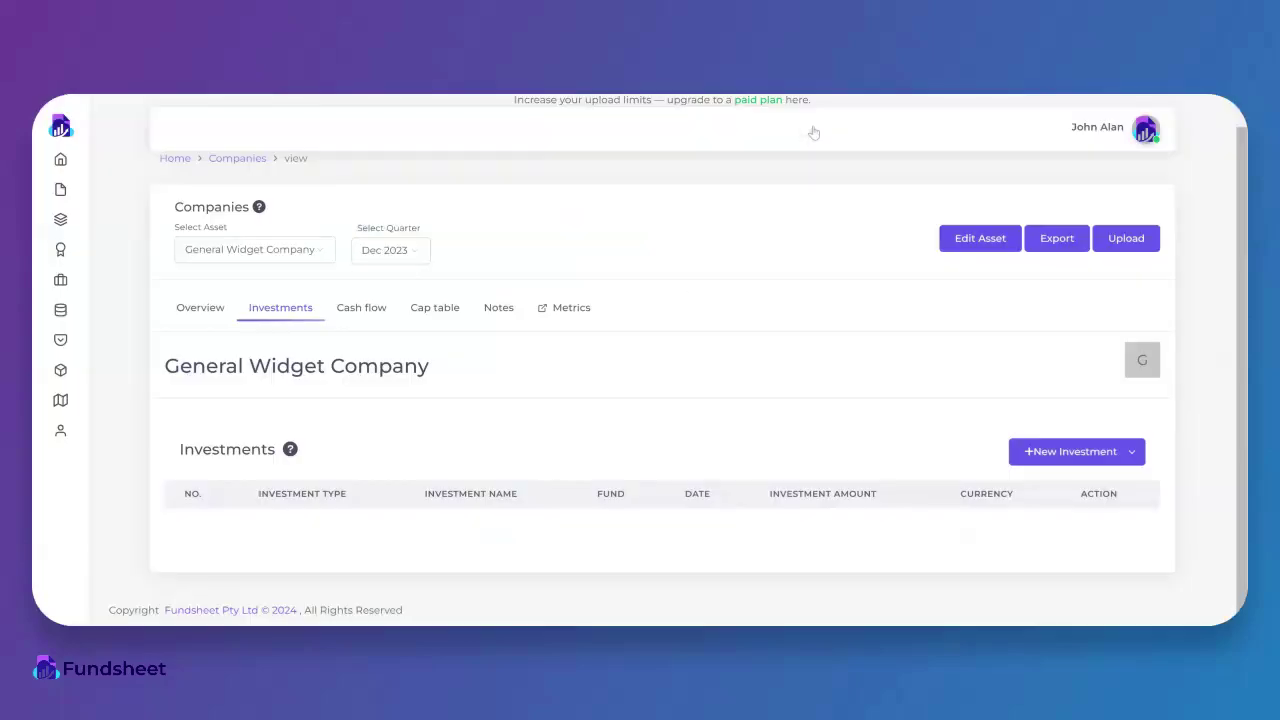
# Step: Examine General Widget Company's cash flow summary, from investment date and cost to gross IRR and DPI
pyautogui.click(362, 307)
pyautogui.scroll(-3, 362, 310)
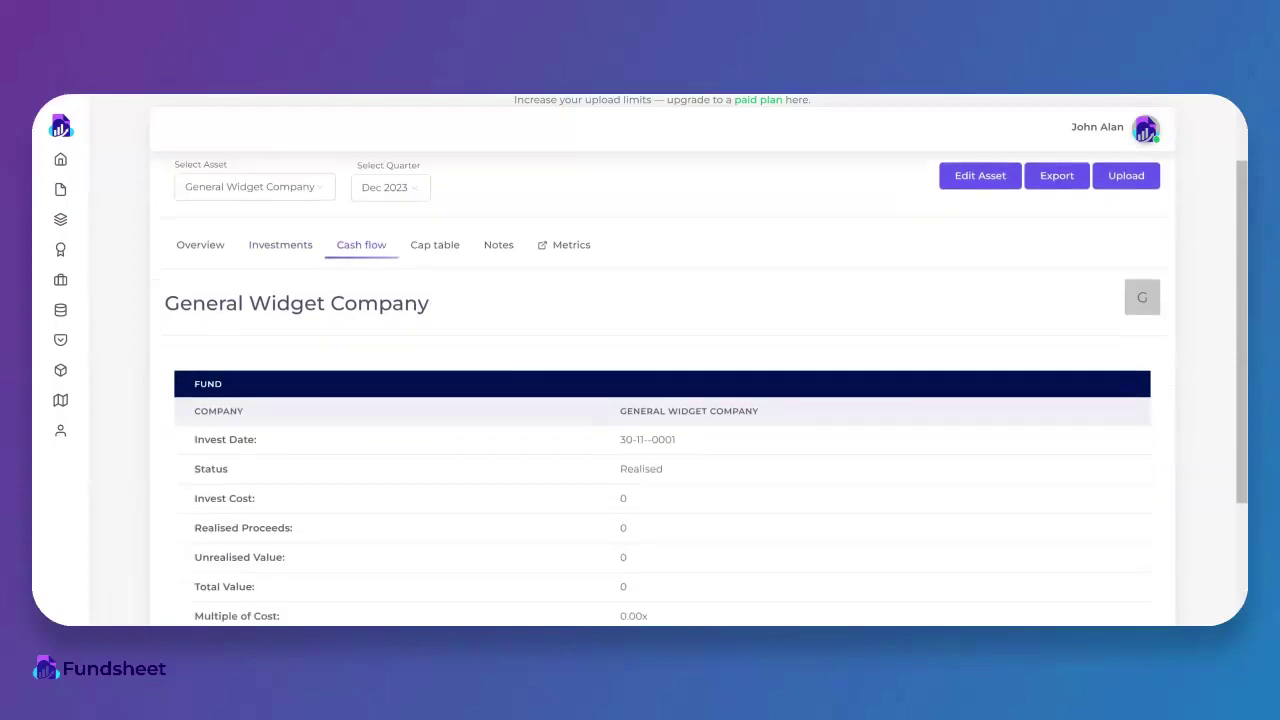
pyautogui.scroll(-2, 350, 443)
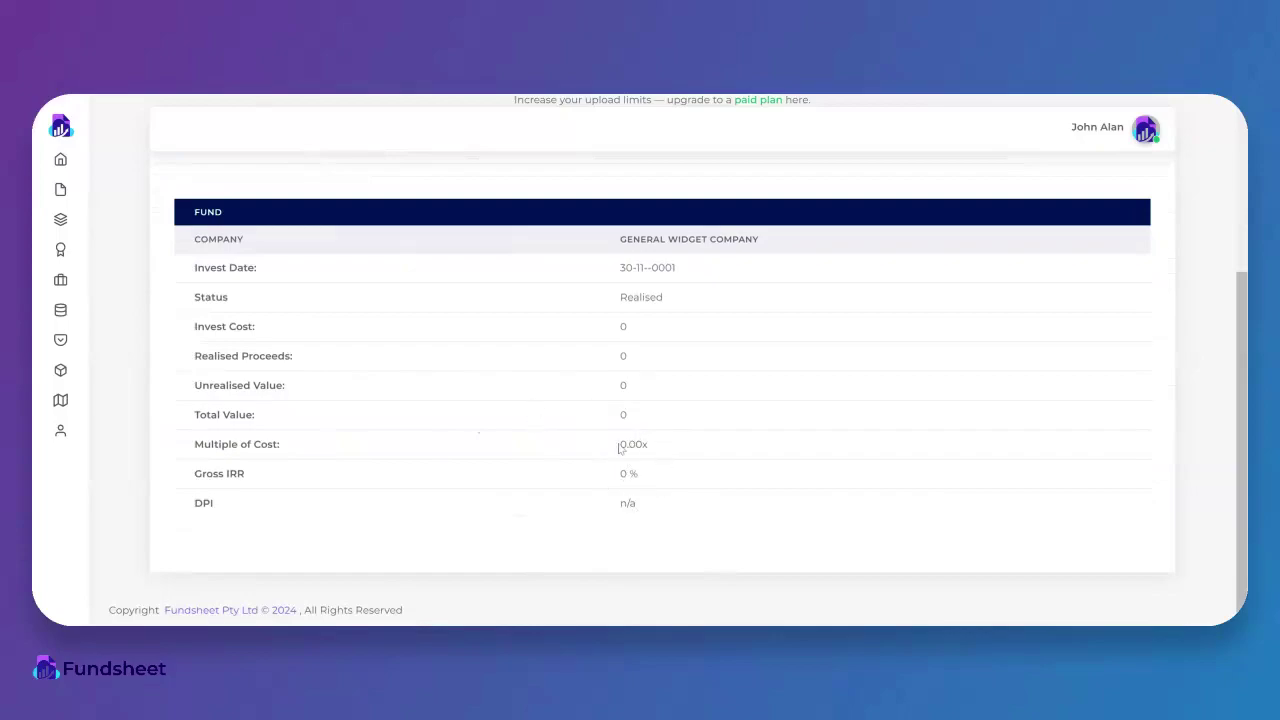
pyautogui.scroll(3, 632, 486)
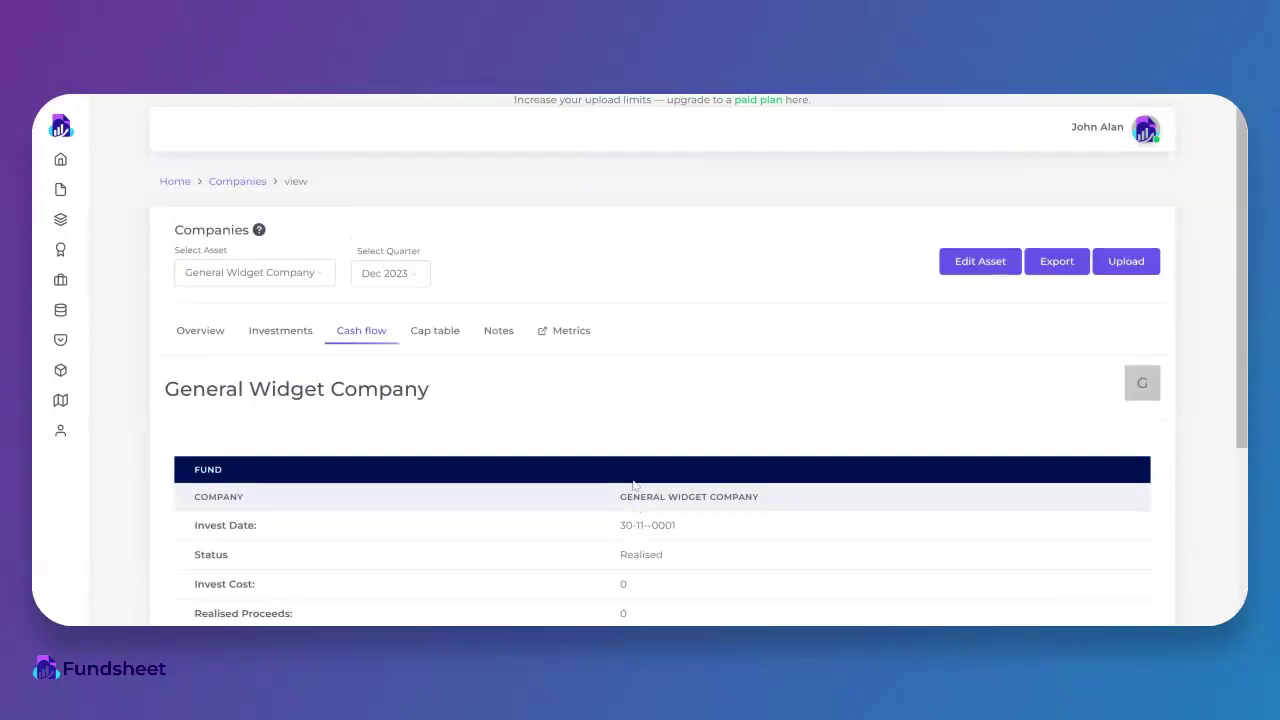
# Step: Examine General Widget Company's cap table with its shareholders and ownership charts, and open the company's notes
pyautogui.click(437, 340)
pyautogui.scroll(-3, 436, 346)
pyautogui.scroll(3, 435, 346)
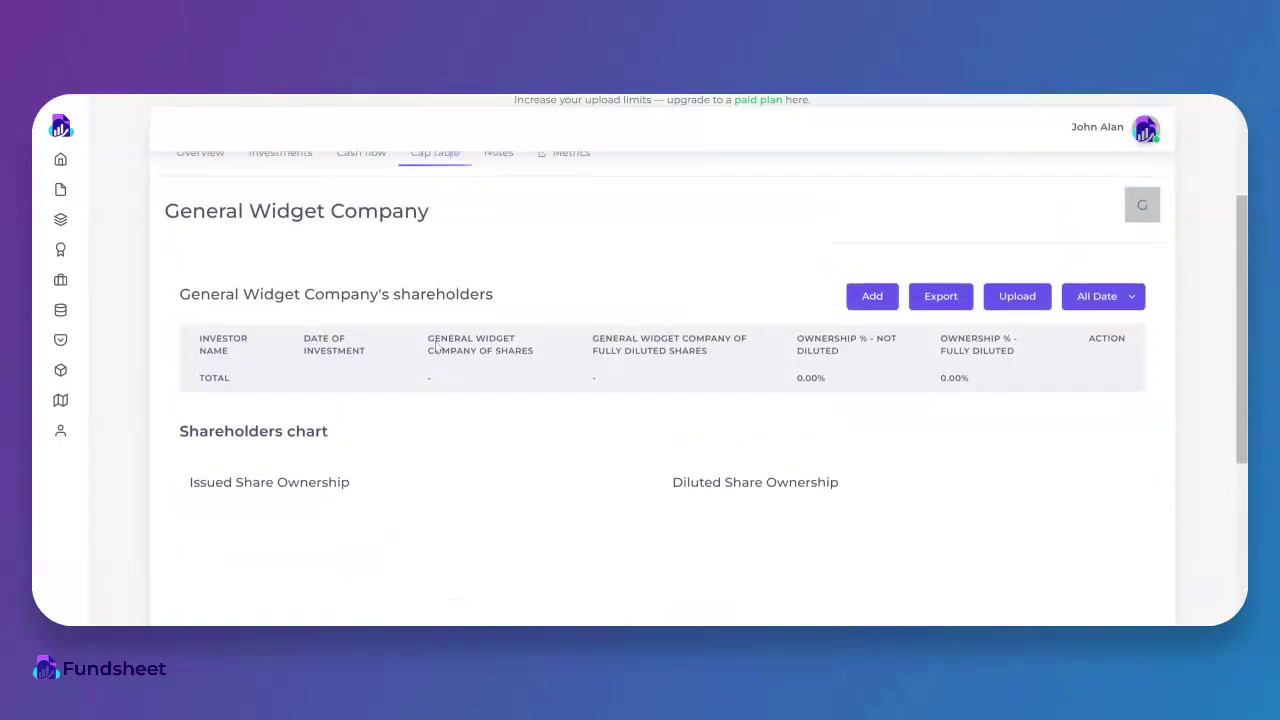
pyautogui.click(489, 251)
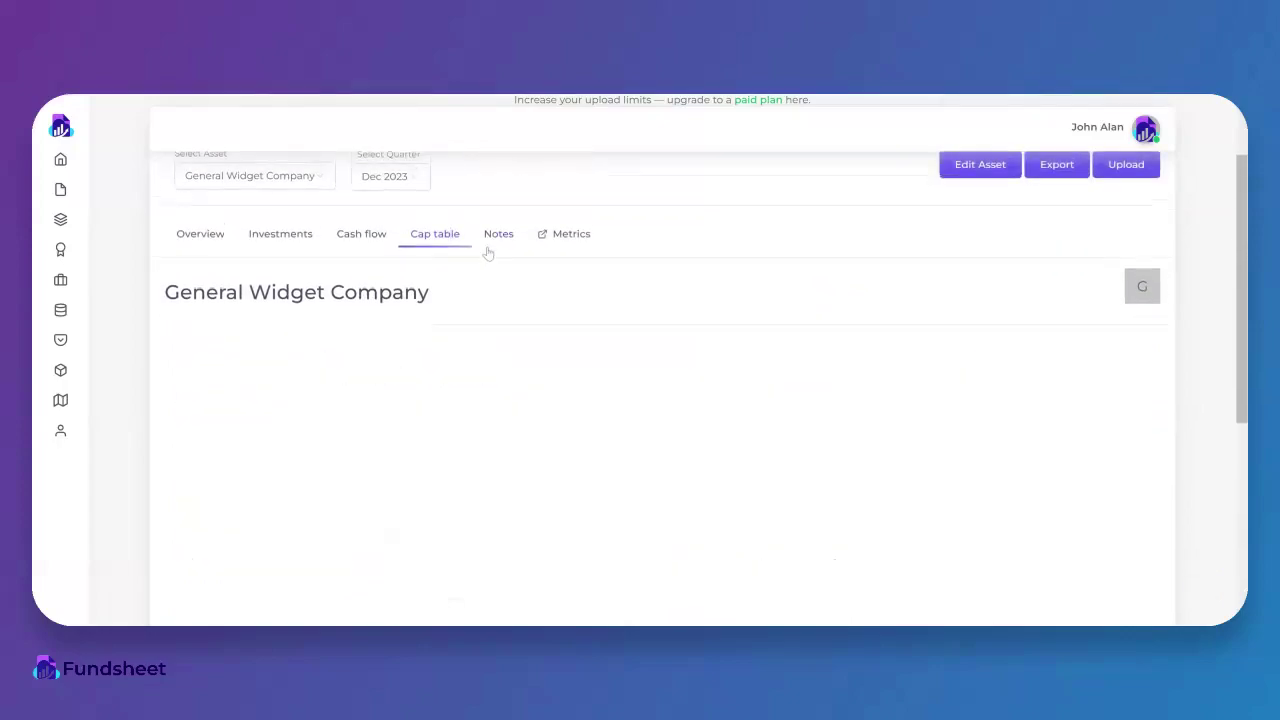
# Step: Examine the date and type filters of General Widget Company's notes, and return to the Manage Companies list
pyautogui.scroll(-2, 448, 468)
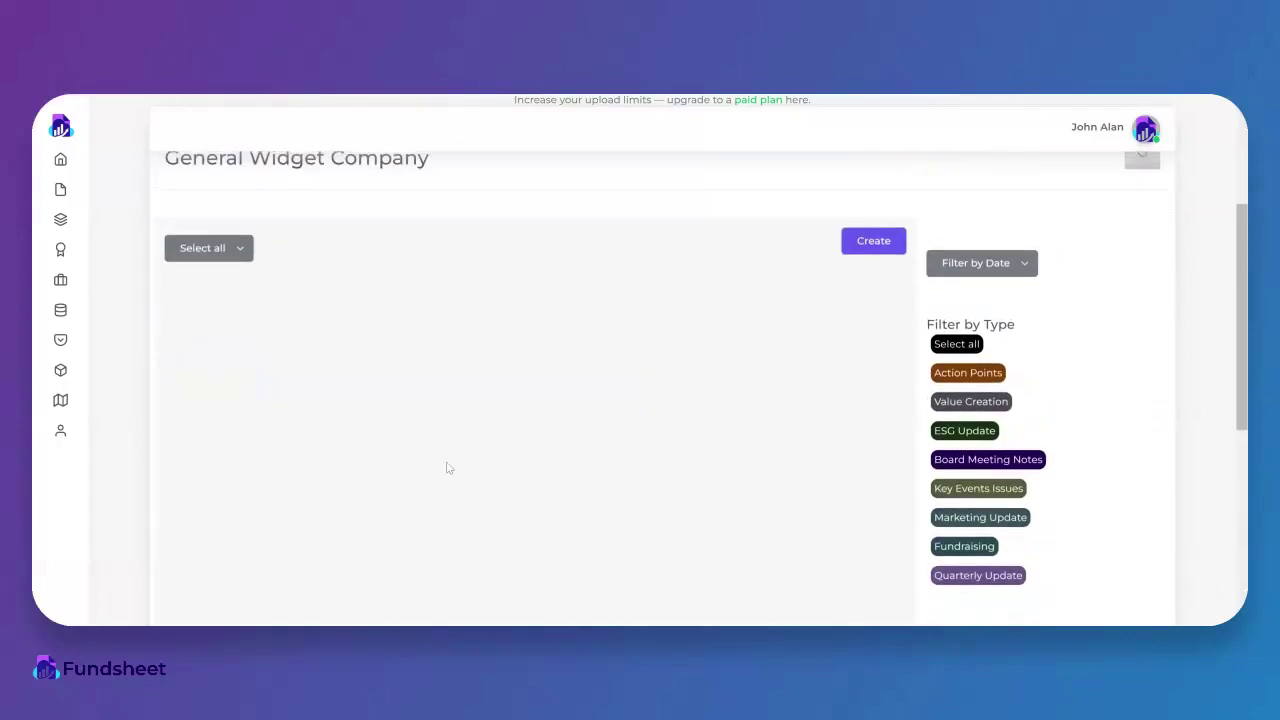
pyautogui.scroll(3, 530, 400)
pyautogui.moveTo(60, 249)
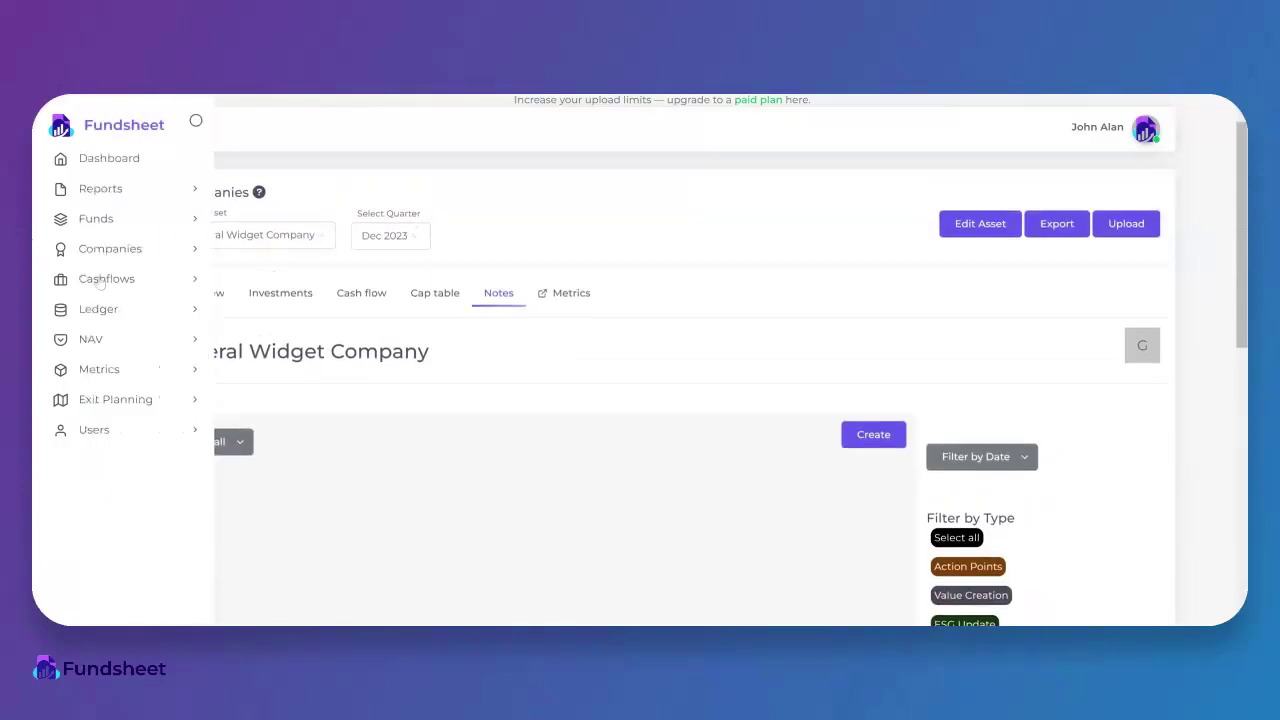
pyautogui.click(130, 251)
pyautogui.click(131, 314)
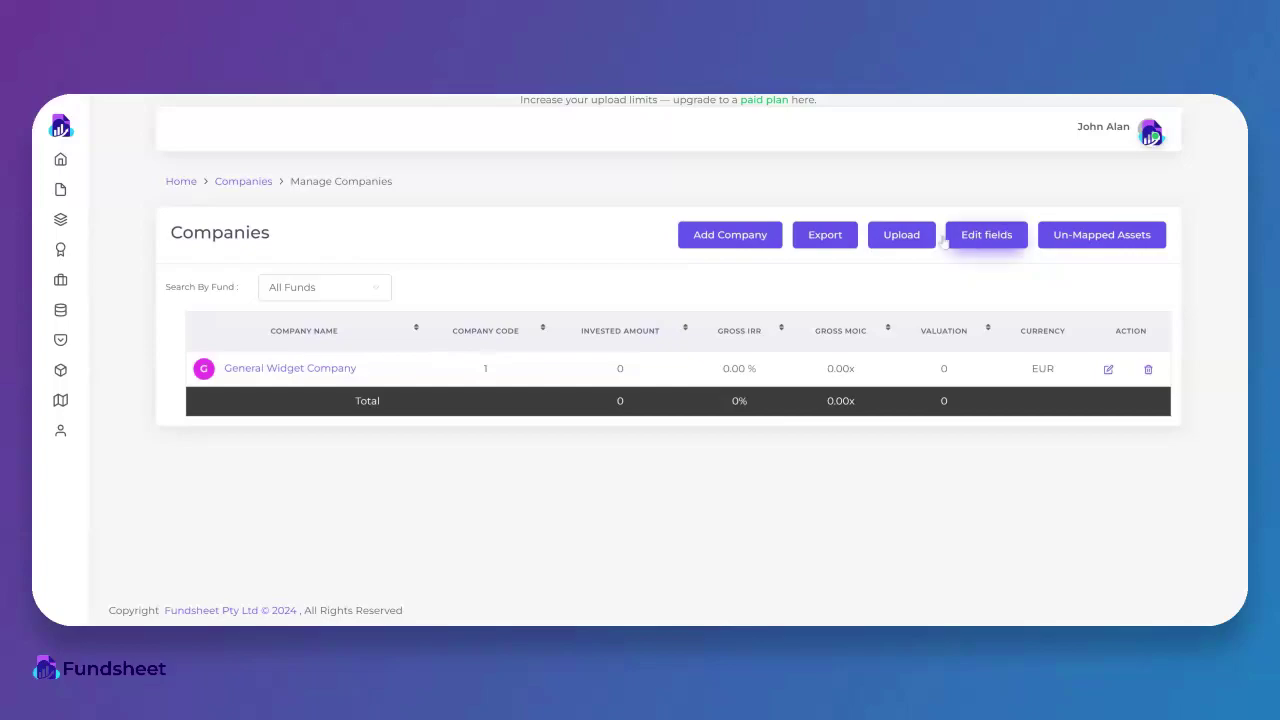
# Step: Inspect the spreadsheet upload for companies, including its import template download
pyautogui.click(900, 237)
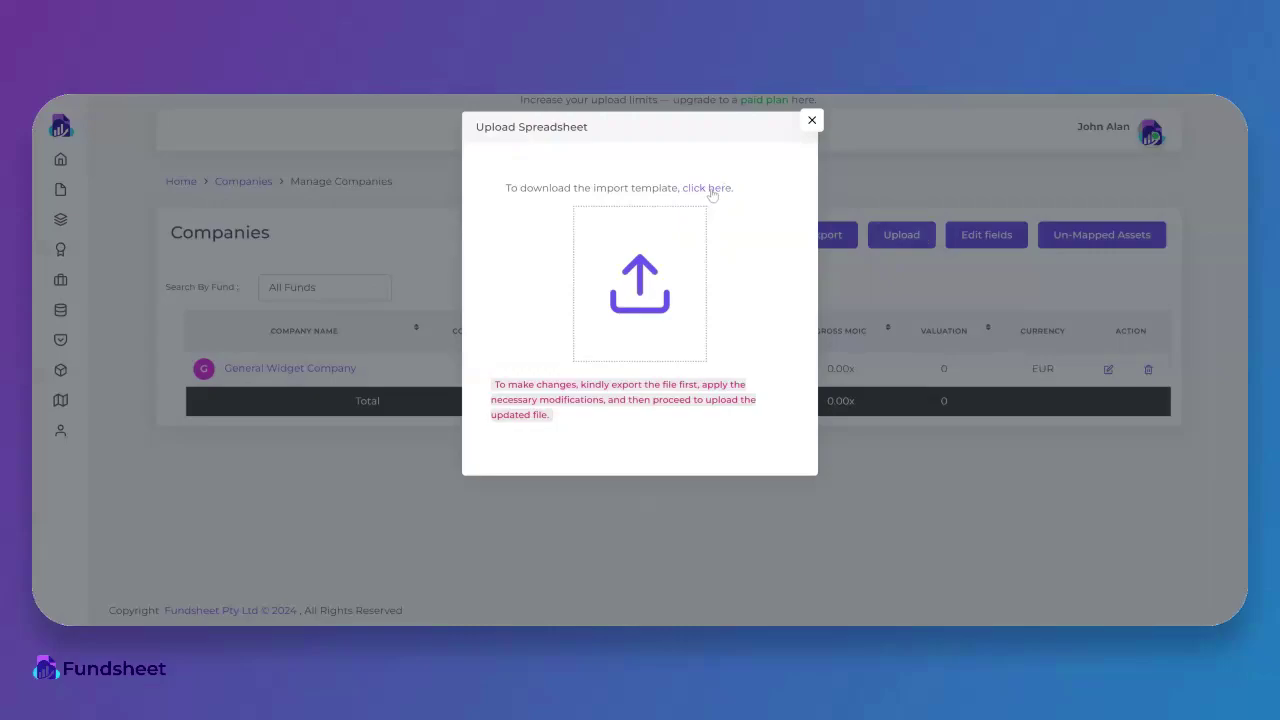
pyautogui.click(811, 121)
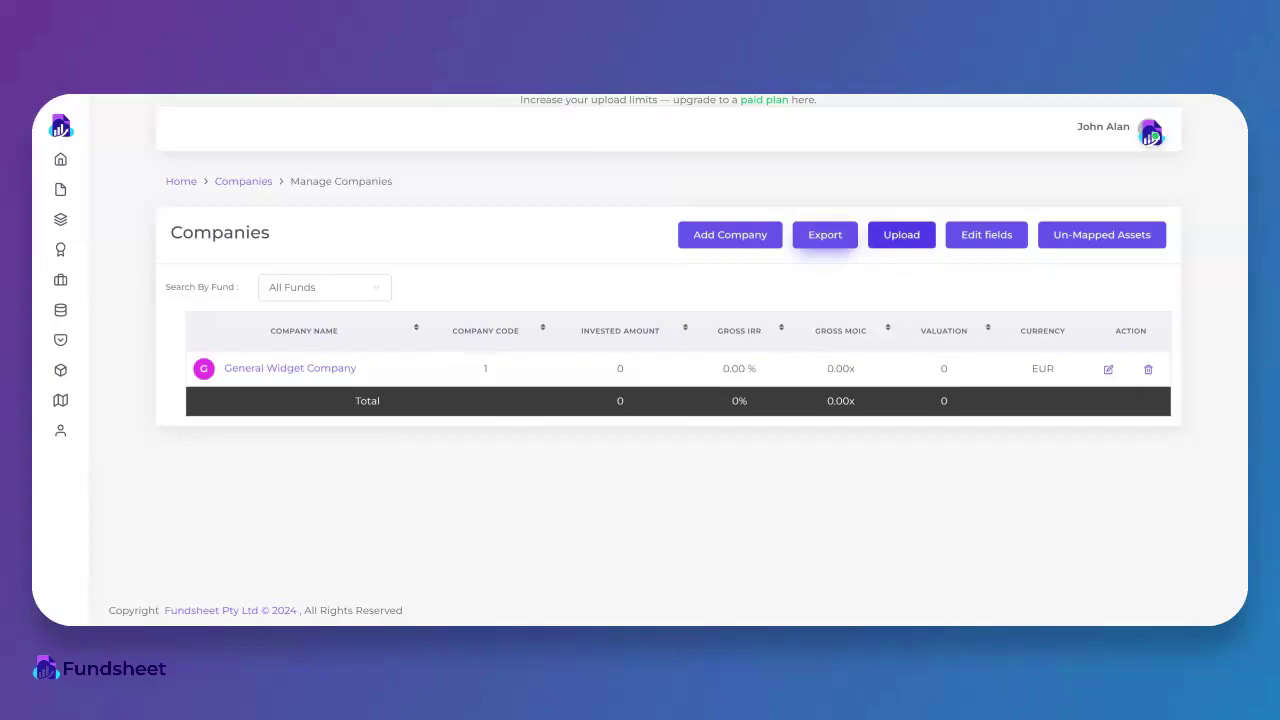
pyautogui.click(912, 241)
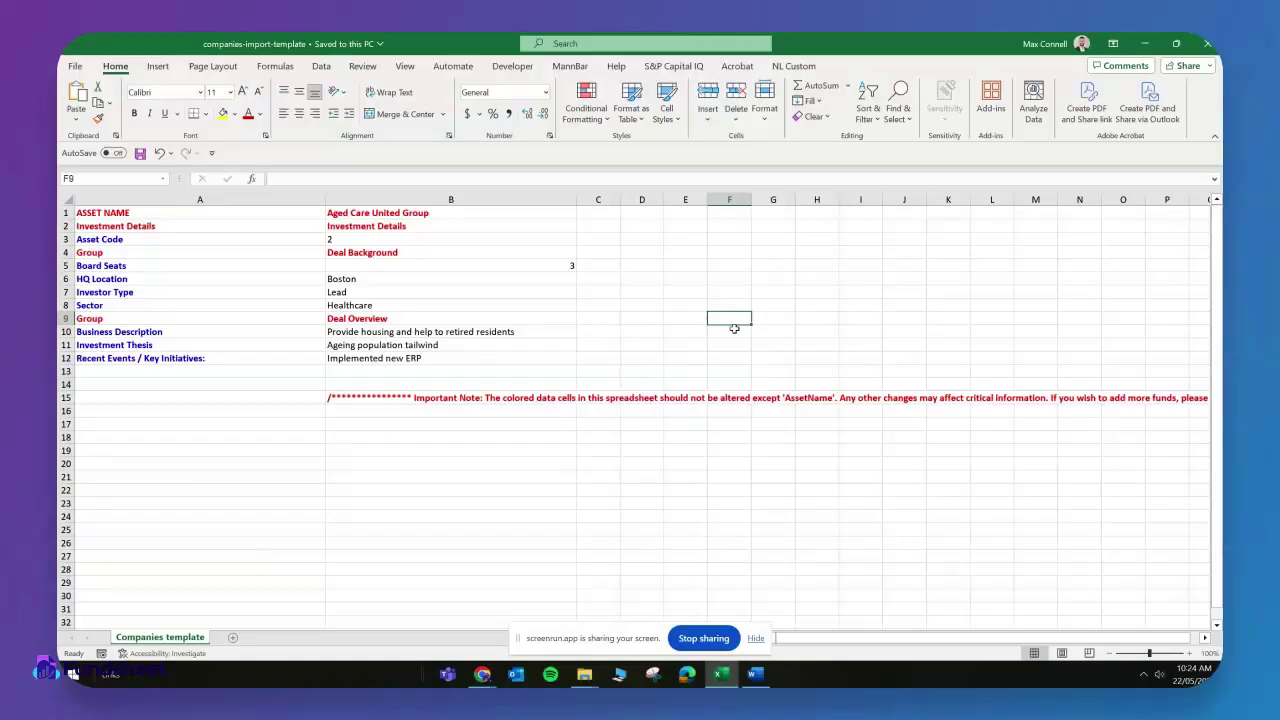
# Step: In the companies-import-template workbook in Excel, narrow columns A and B and review the field labels and Aged Care United Group's sample entries
pyautogui.moveTo(325, 199); pyautogui.dragTo(240, 199)
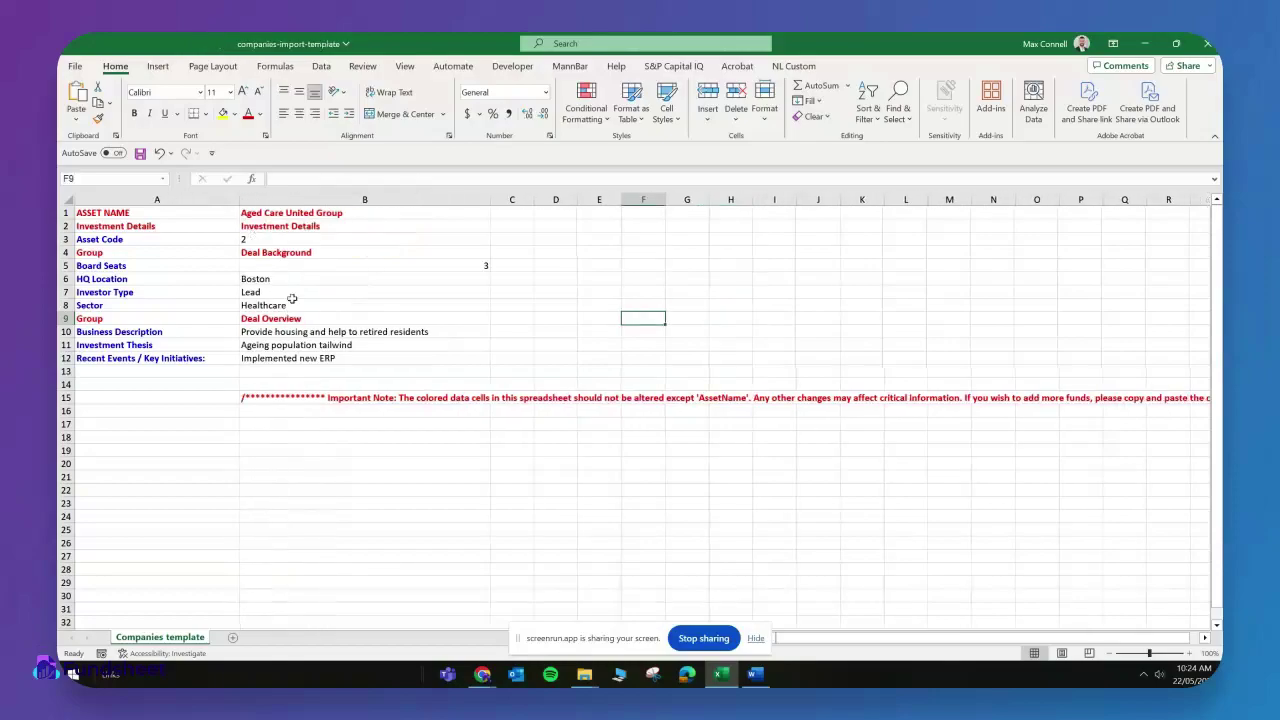
pyautogui.click(172, 239)
pyautogui.moveTo(172, 239); pyautogui.dragTo(163, 357)
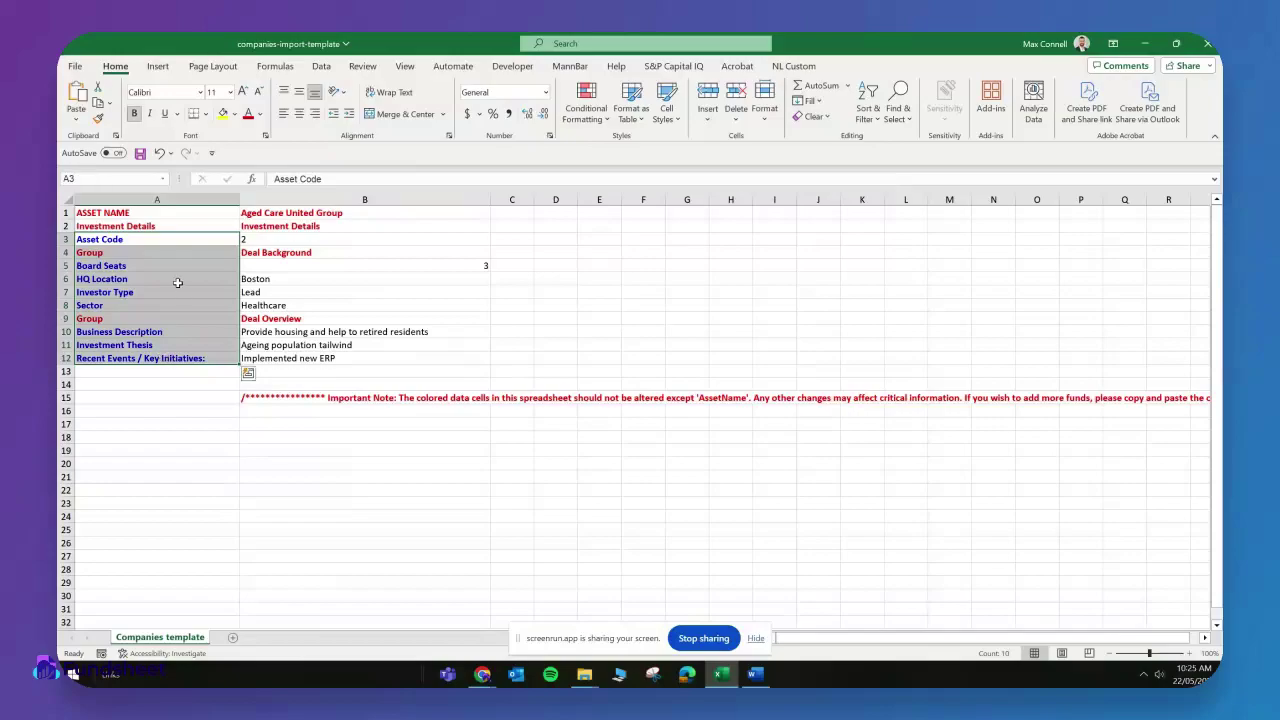
pyautogui.moveTo(490, 200); pyautogui.dragTo(426, 207)
pyautogui.click(290, 213)
pyautogui.click(258, 265)
pyautogui.moveTo(266, 287); pyautogui.dragTo(268, 306)
# Step: Copy the Aged Care United Group entries in B1:B12 to column C and widen that column to fit
pyautogui.moveTo(310, 213); pyautogui.dragTo(342, 356)
pyautogui.hotkey('ctrl', 'c')
pyautogui.click(445, 211)
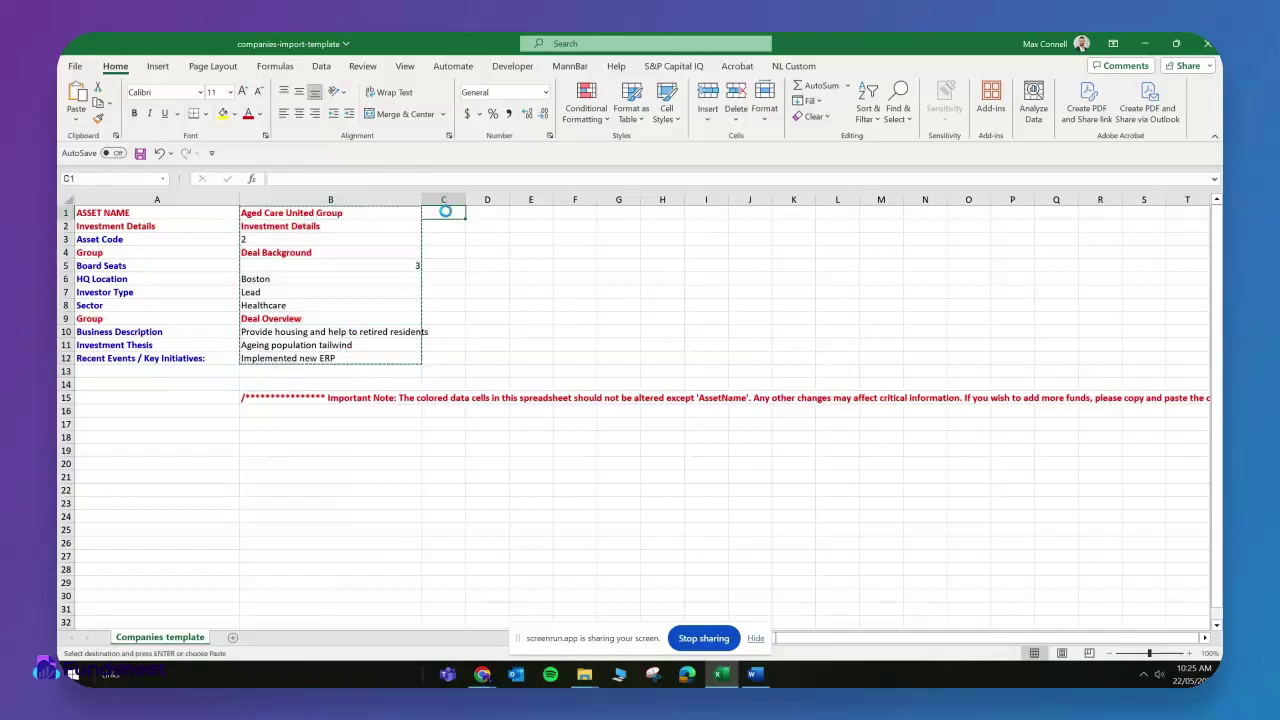
pyautogui.press('Return')
pyautogui.moveTo(465, 200); pyautogui.dragTo(615, 200)
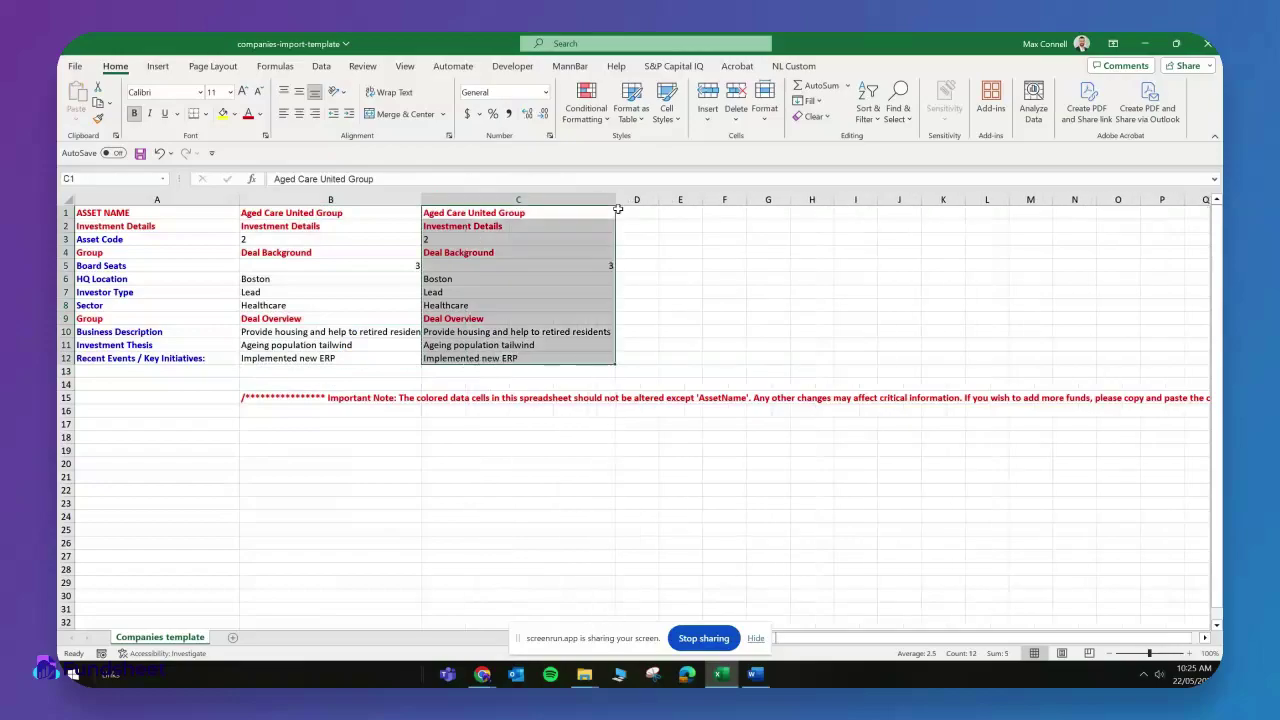
# Step: Set the asset name in C1 to Advanced Warfare Drones
pyautogui.click(529, 213)
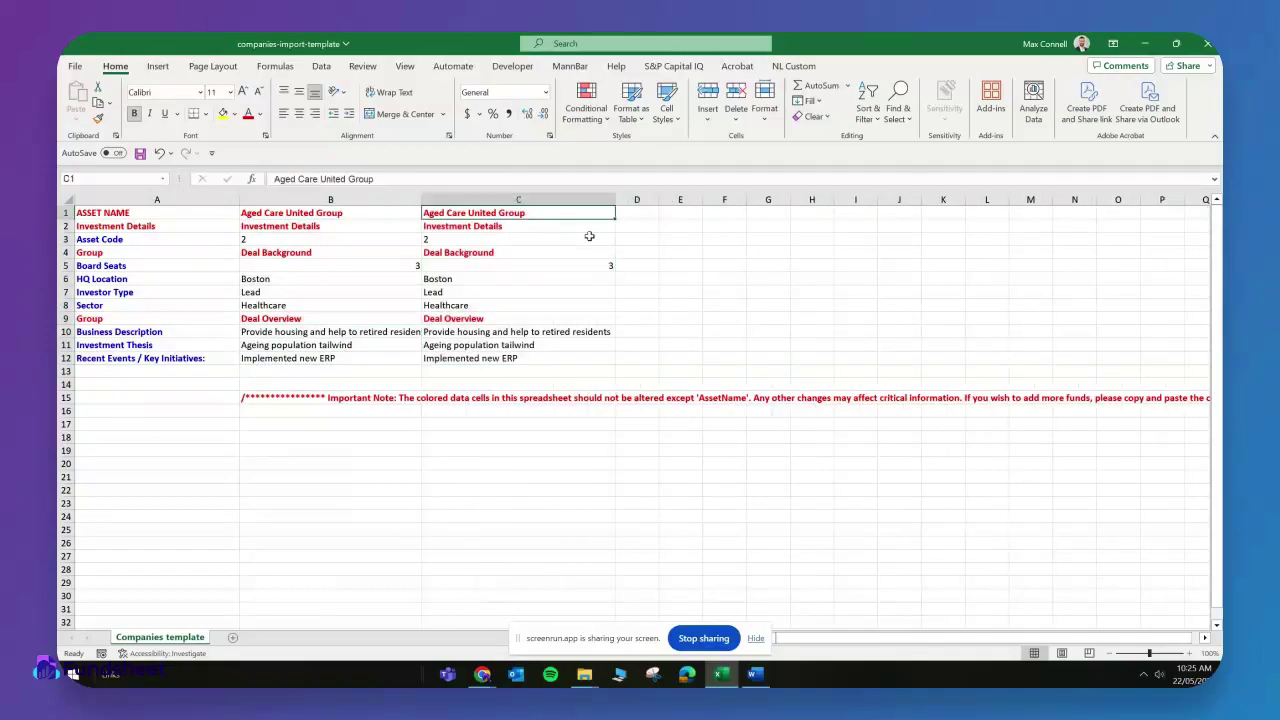
pyautogui.write('Advanced Warefar')
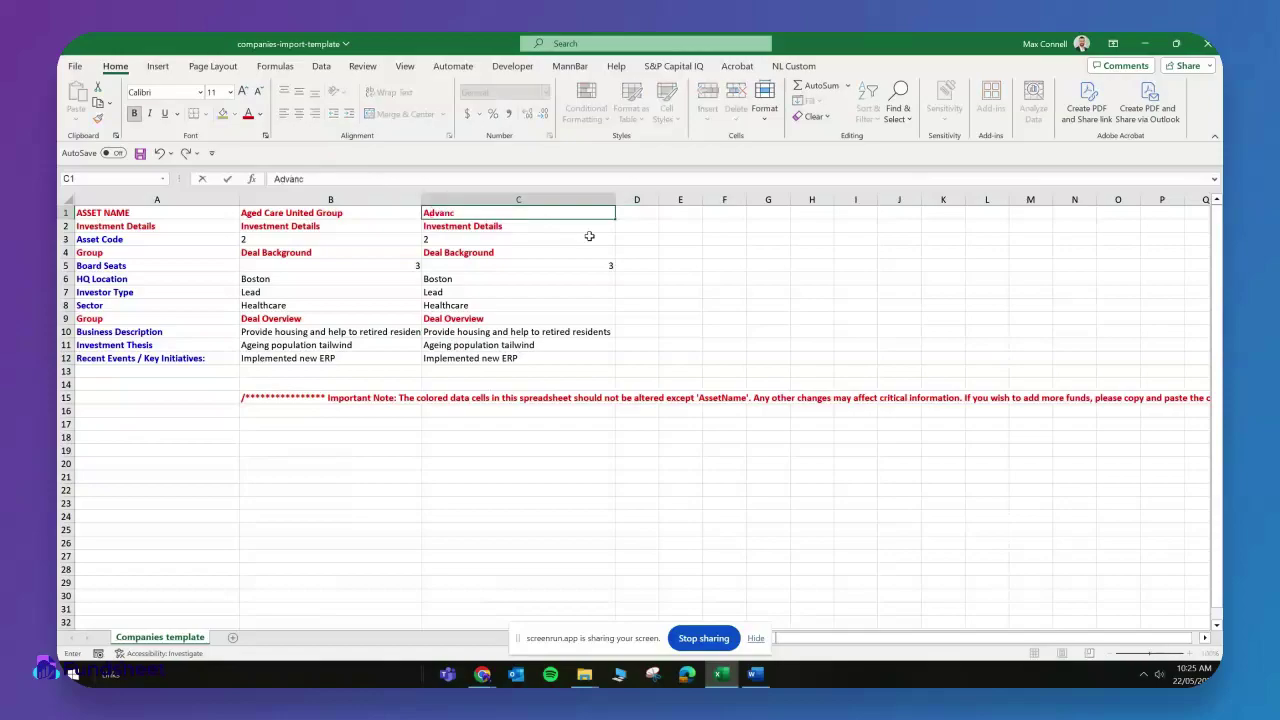
pyautogui.press('BackSpace')
pyautogui.press('BackSpace')
pyautogui.press('BackSpace')
pyautogui.press('BackSpace')
pyautogui.write('fare Drones')
pyautogui.press('Return')
# Step: Set the Asset Code of Advanced Warfare Drones in C3 to 3
pyautogui.press('Return')
pyautogui.press('Left')
pyautogui.press('Right')
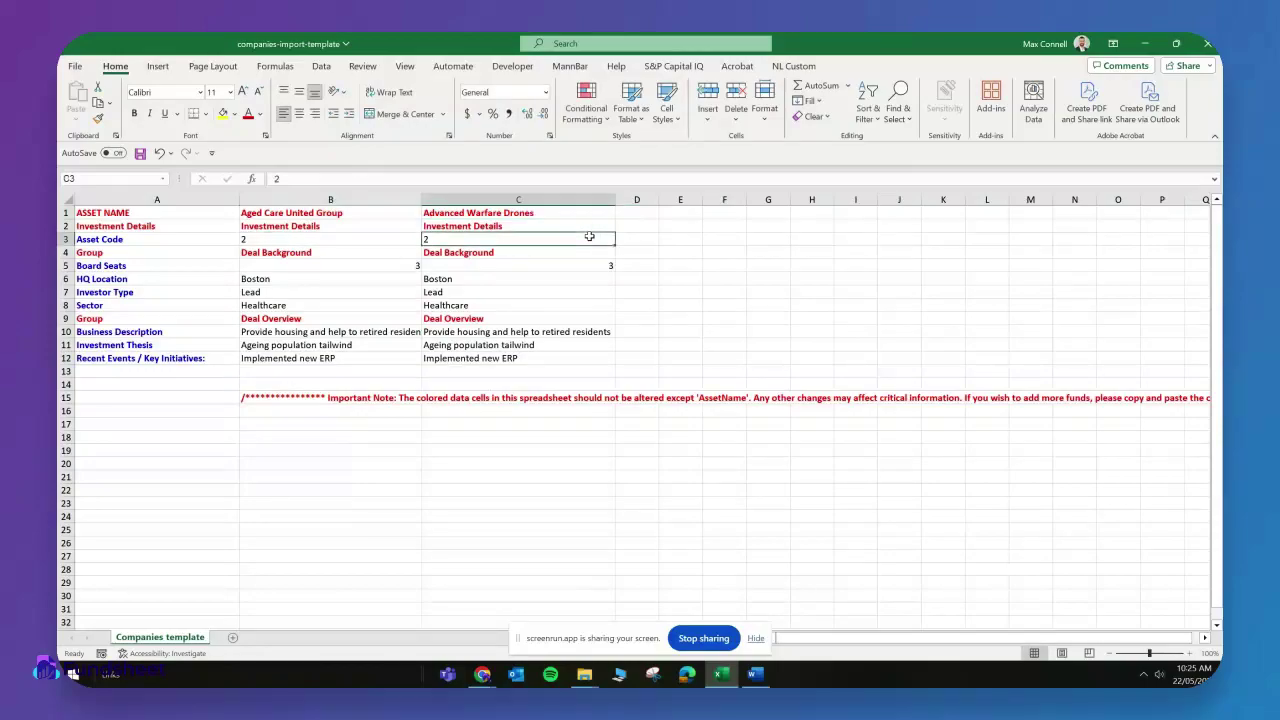
pyautogui.press('Return')
pyautogui.press('Up')
pyautogui.write('3')
pyautogui.press('Return')
# Step: Clear the copied Deal Background values in C5:C8 and the Deal Overview values in C10:C12
pyautogui.press('Return')
pyautogui.hotkey('shift', 'Down')
pyautogui.hotkey('shift', 'Down')
pyautogui.hotkey('shift', 'Down')
pyautogui.press('Delete')
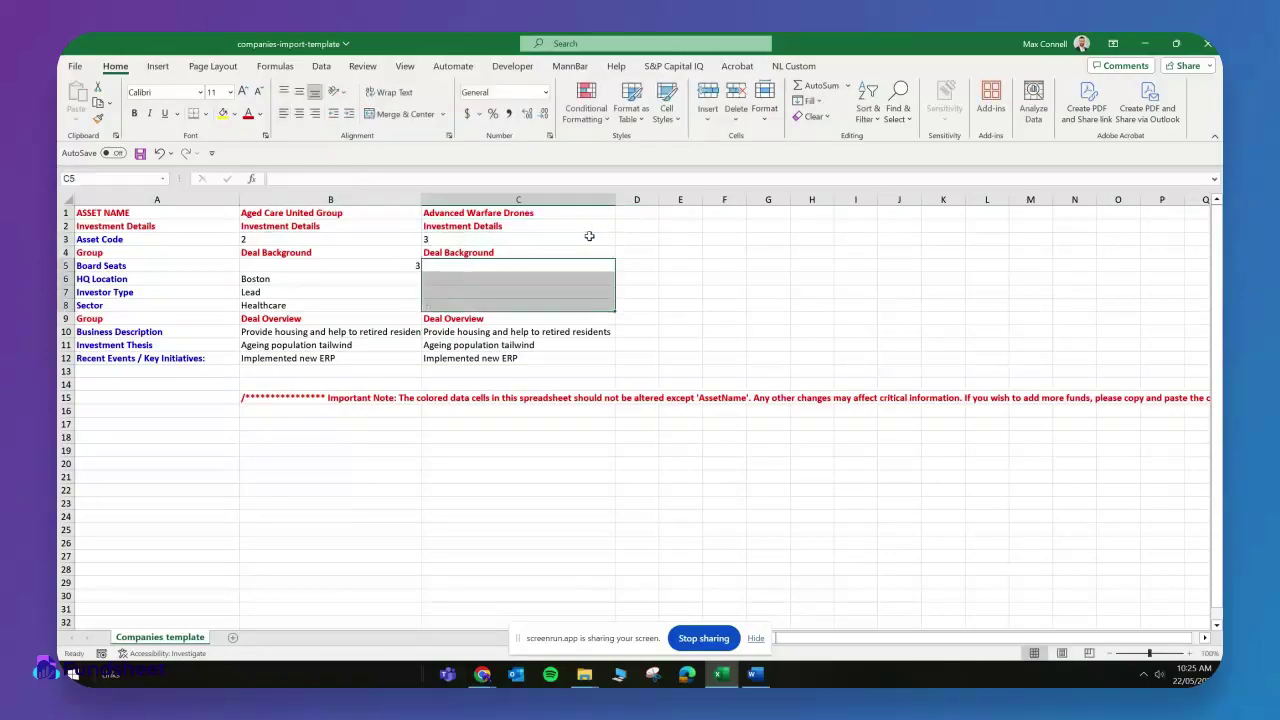
pyautogui.press('Down')
pyautogui.press('Down')
pyautogui.press('Down')
pyautogui.press('Down')
pyautogui.press('Down')
pyautogui.hotkey('shift', 'Down')
pyautogui.hotkey('shift', 'Down')
pyautogui.press('Delete')
pyautogui.press('Up')
pyautogui.press('Up')
pyautogui.press('Up')
pyautogui.press('Up')
pyautogui.press('Up')
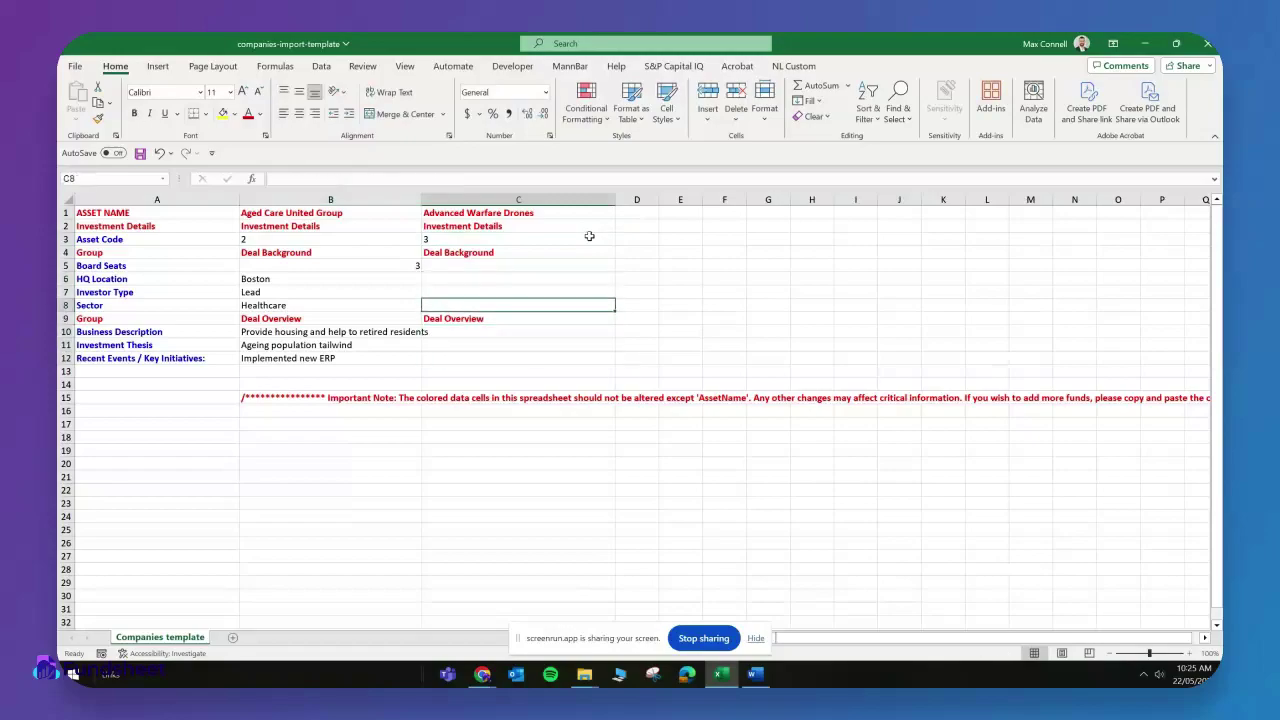
# Step: Left-align the contents of columns B and C
pyautogui.click(356, 200)
pyautogui.click(284, 113)
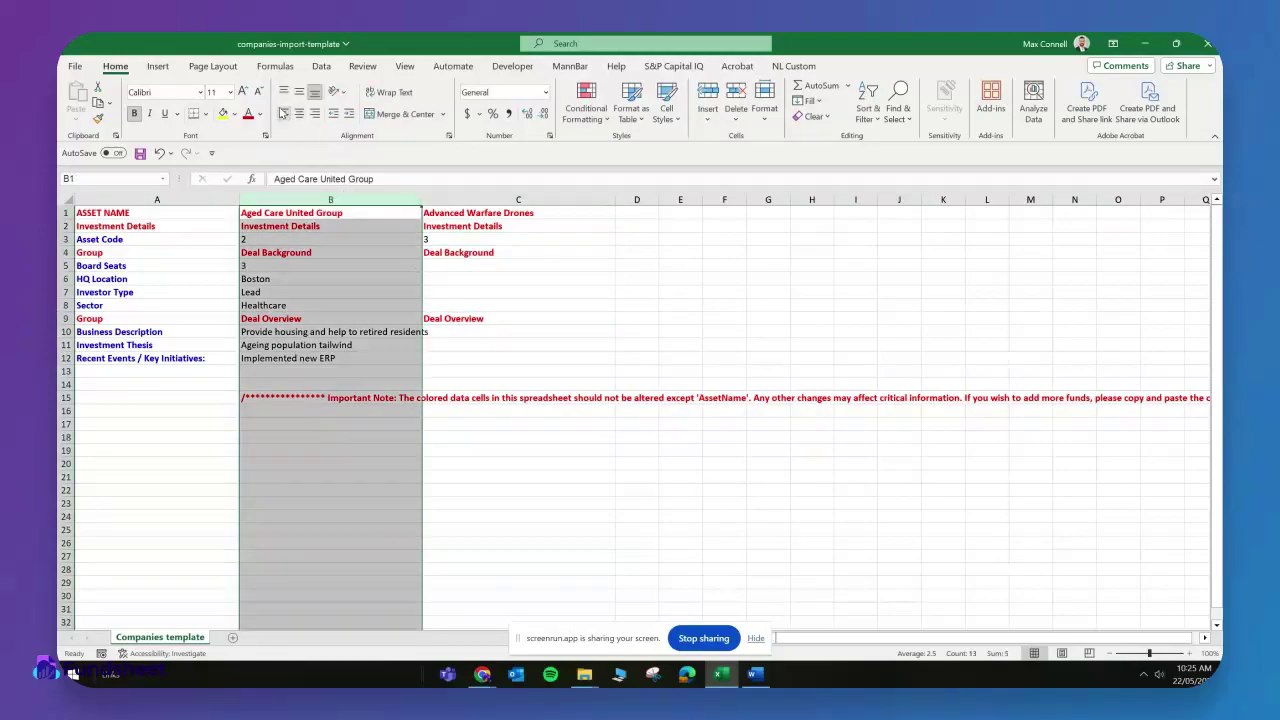
pyautogui.click(461, 248)
pyautogui.click(518, 200)
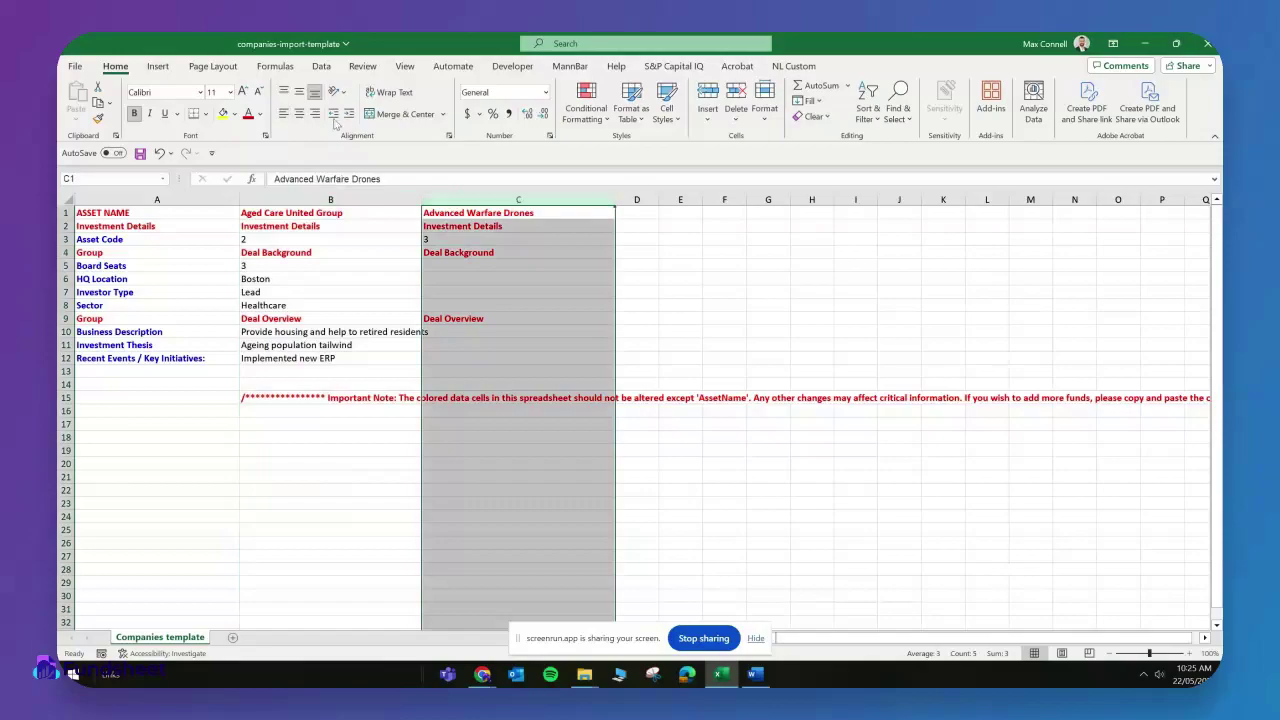
pyautogui.click(284, 113)
pyautogui.click(484, 291)
# Step: Enter 1 of 3 as Board Seats and California as HQ Location for Advanced Warfare Drones
pyautogui.click(442, 265)
pyautogui.write('4 of 4')
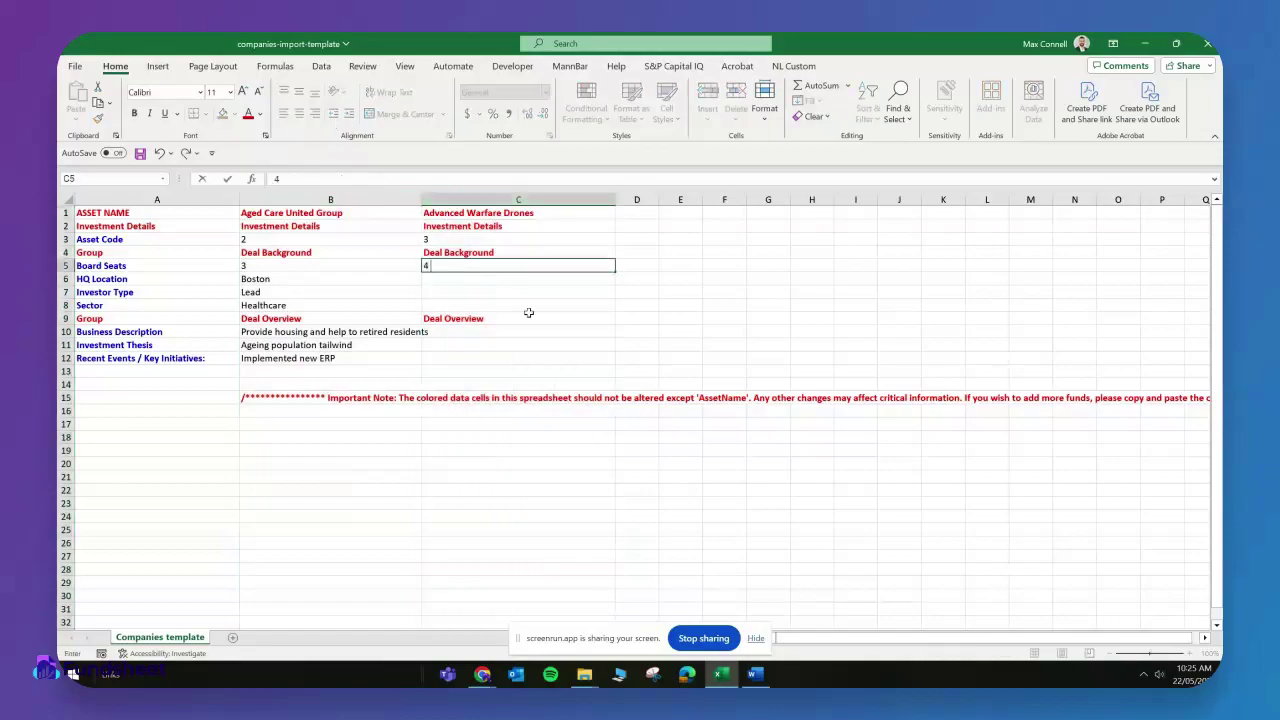
pyautogui.press('Return')
pyautogui.press('Up')
pyautogui.write('1 of 3')
pyautogui.press('Return')
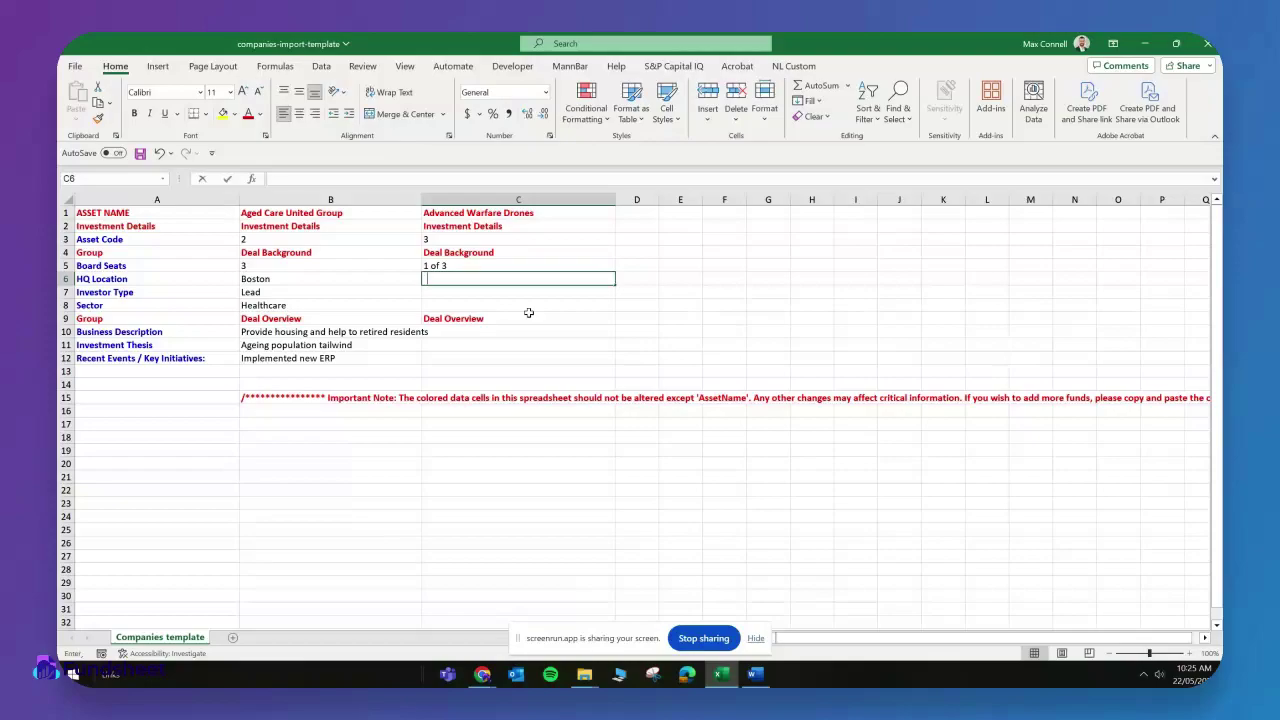
pyautogui.write('California')
pyautogui.press('Return')
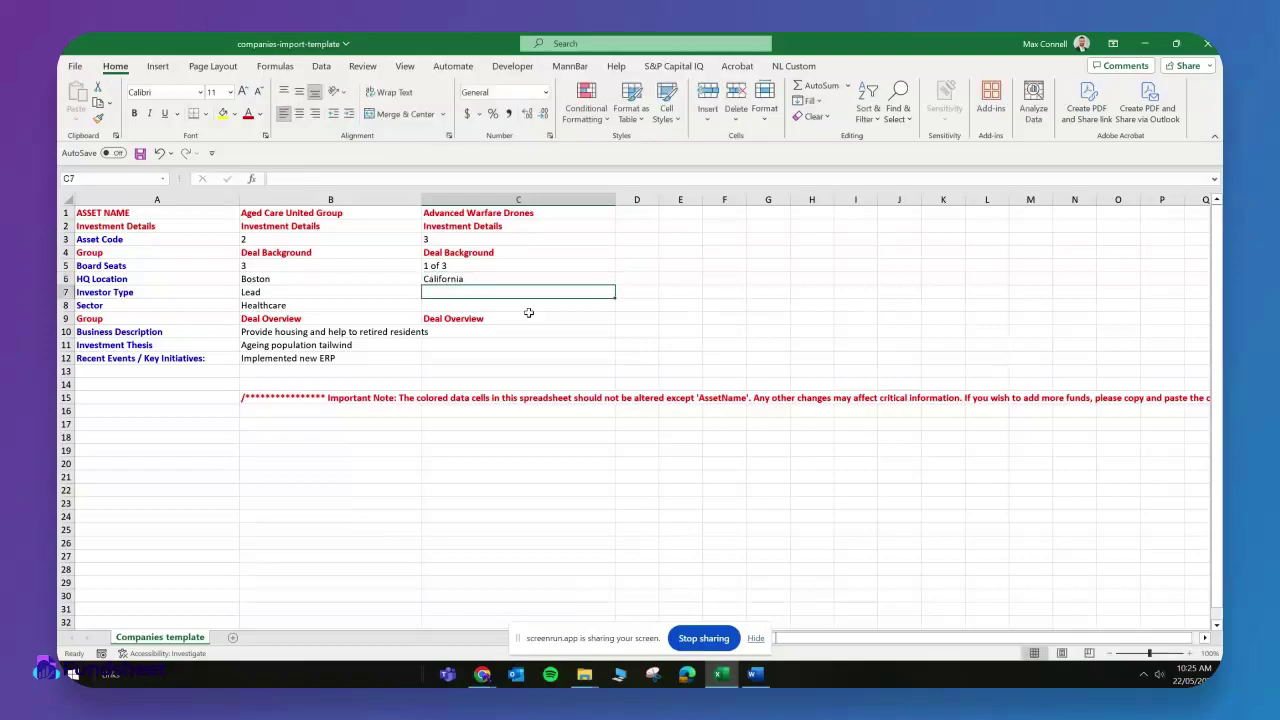
# Step: Enter Minority as Investor Type and Defence as Sector for Advanced Warfare Drones
pyautogui.write('Minority')
pyautogui.press('Return')
pyautogui.write('Defence')
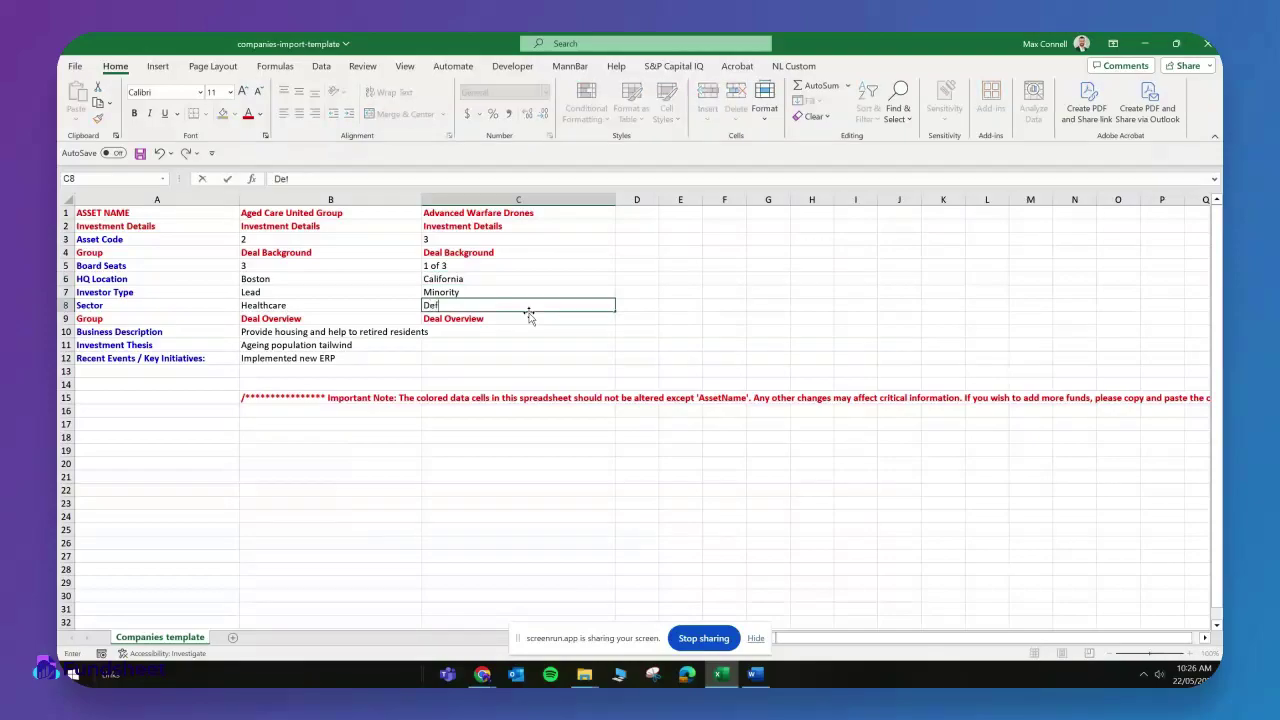
pyautogui.press('Return')
pyautogui.press('Return')
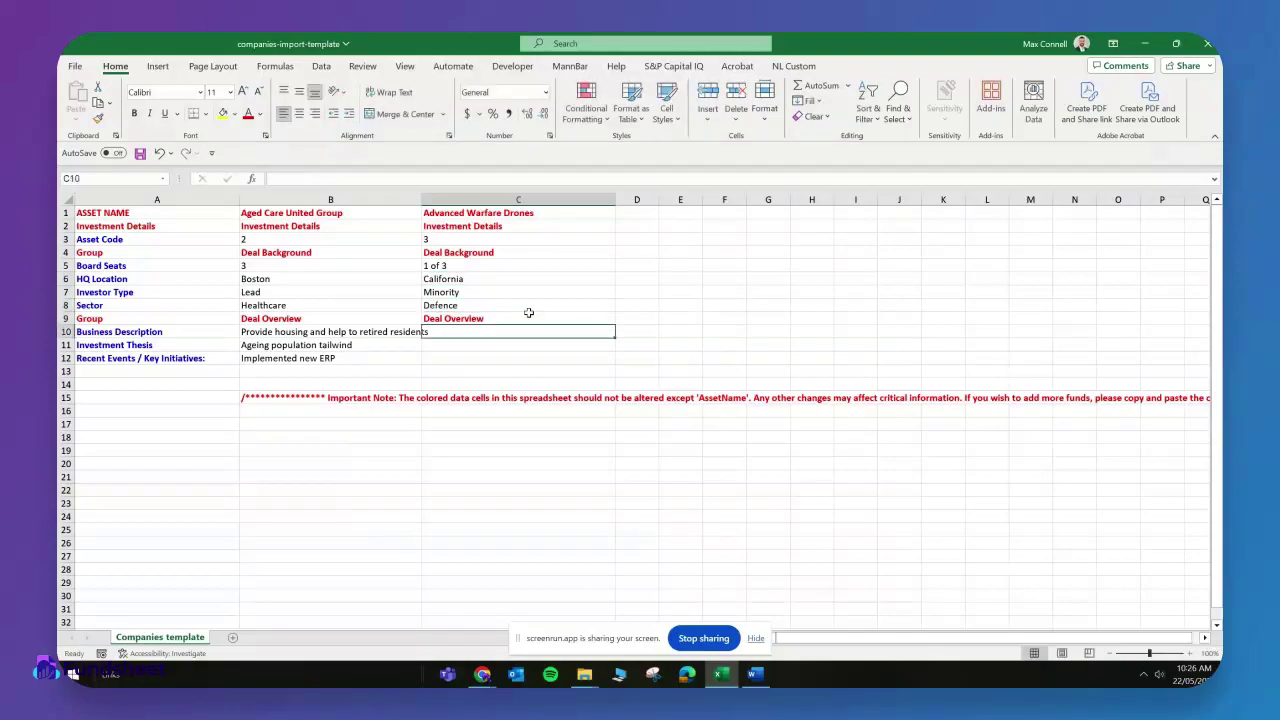
# Step: Enter Manufactures drones, Tailwind of global instability and Invested in new plant as the Advanced Warfare Drones Deal Overview entries in C10:C12, and save the workbook
pyautogui.write('Manufactures drones')
pyautogui.press('Return')
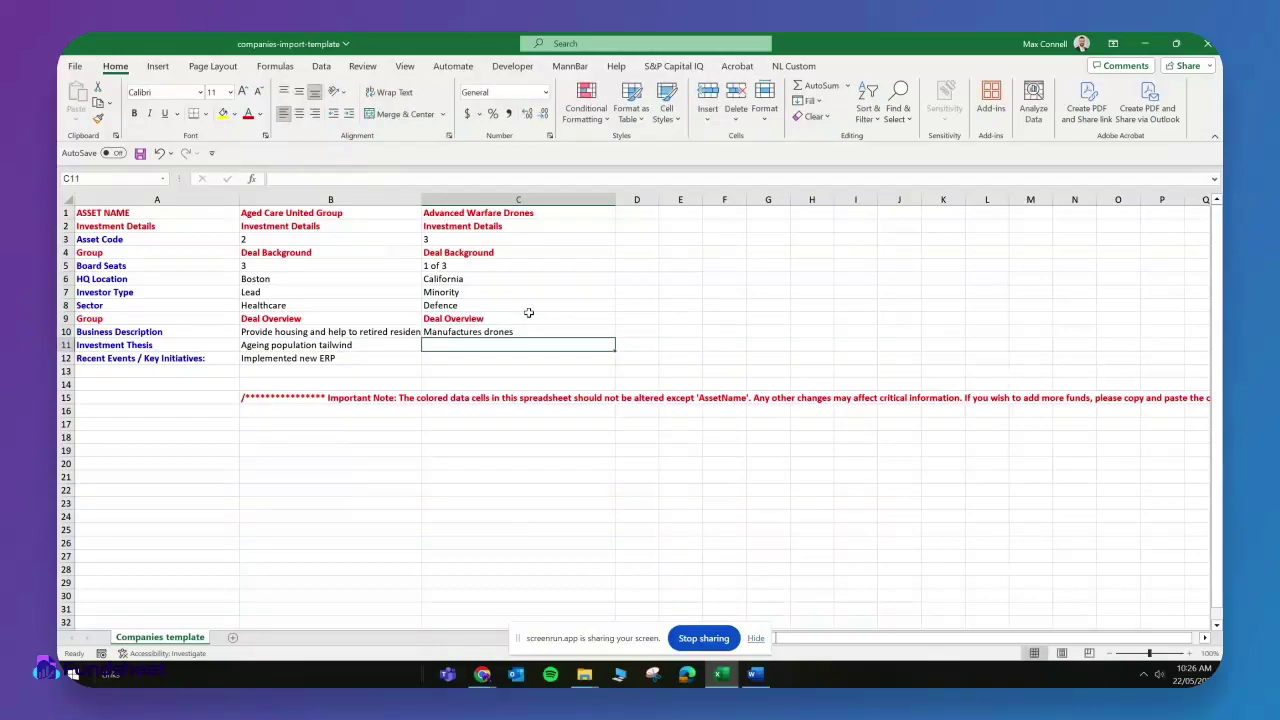
pyautogui.write('Tailwind of global instability\\')
pyautogui.press('BackSpace')
pyautogui.press('Return')
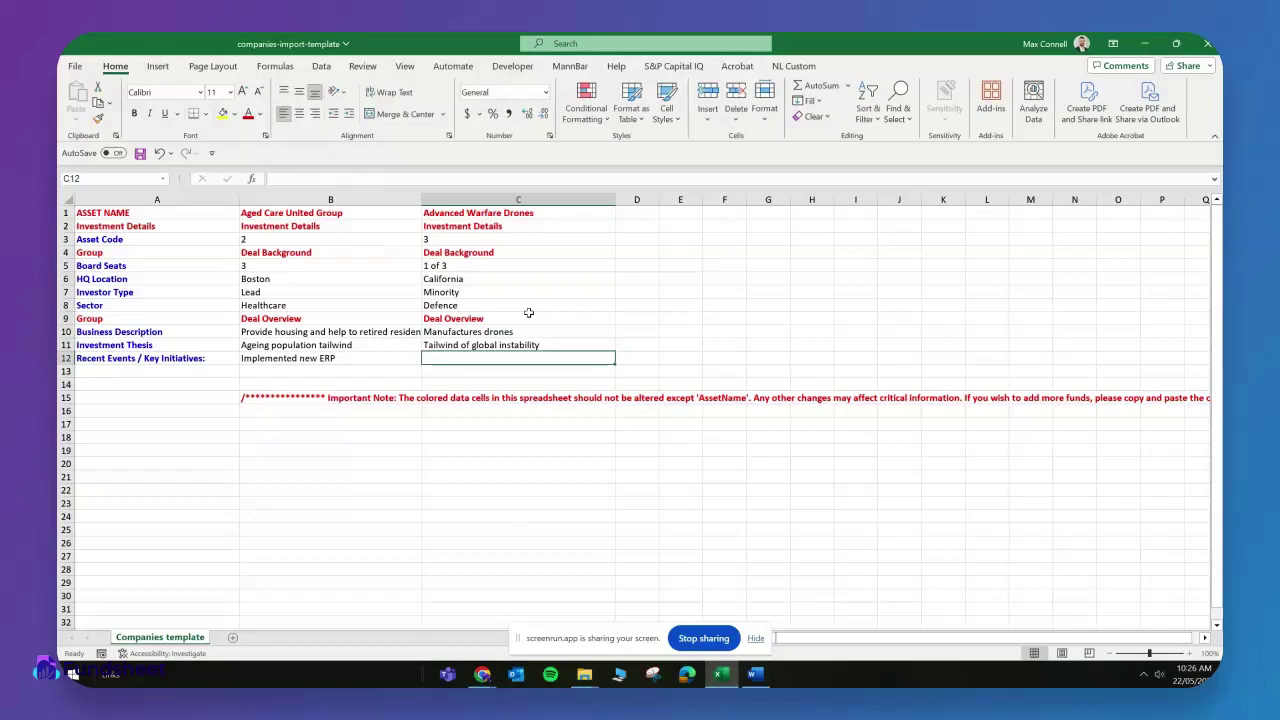
pyautogui.write('Invested in new plant')
pyautogui.press('Return')
pyautogui.hotkey('ctrl', 's')
pyautogui.moveTo(290, 213); pyautogui.dragTo(515, 361)
pyautogui.click(647, 296)
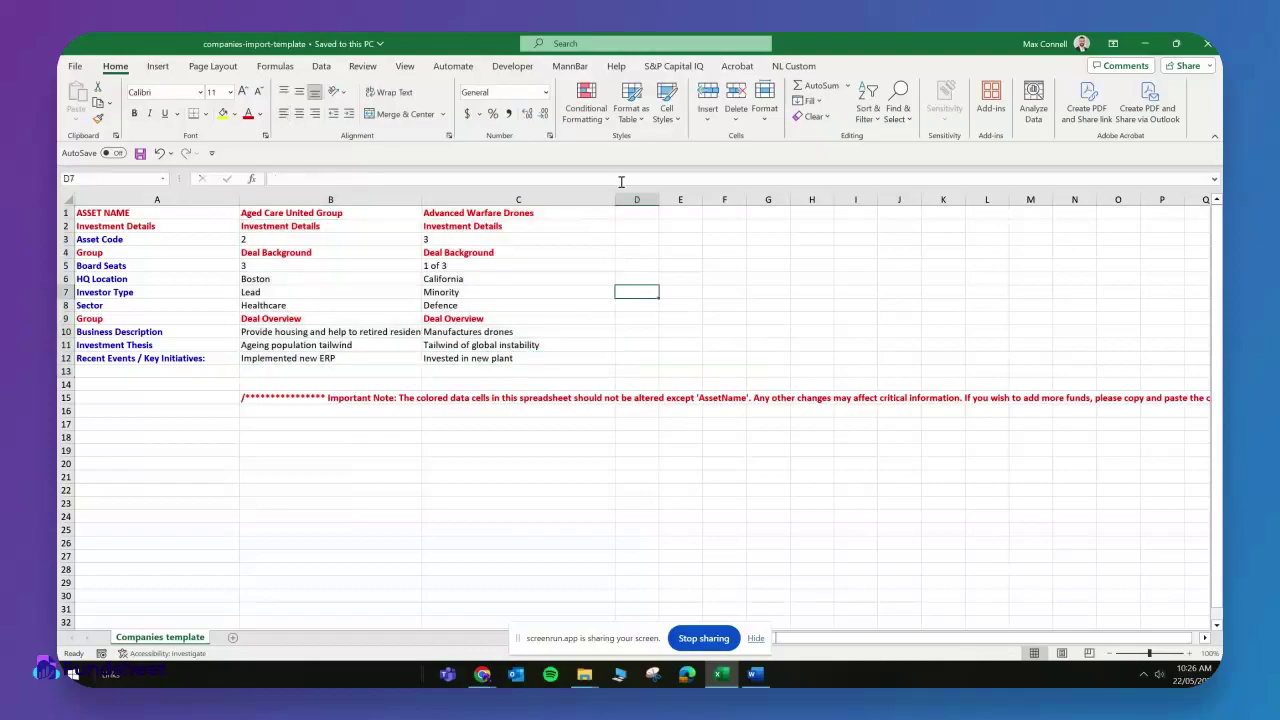
# Step: Narrow columns C, B and A of the template and save the workbook
pyautogui.moveTo(615, 199); pyautogui.dragTo(550, 199)
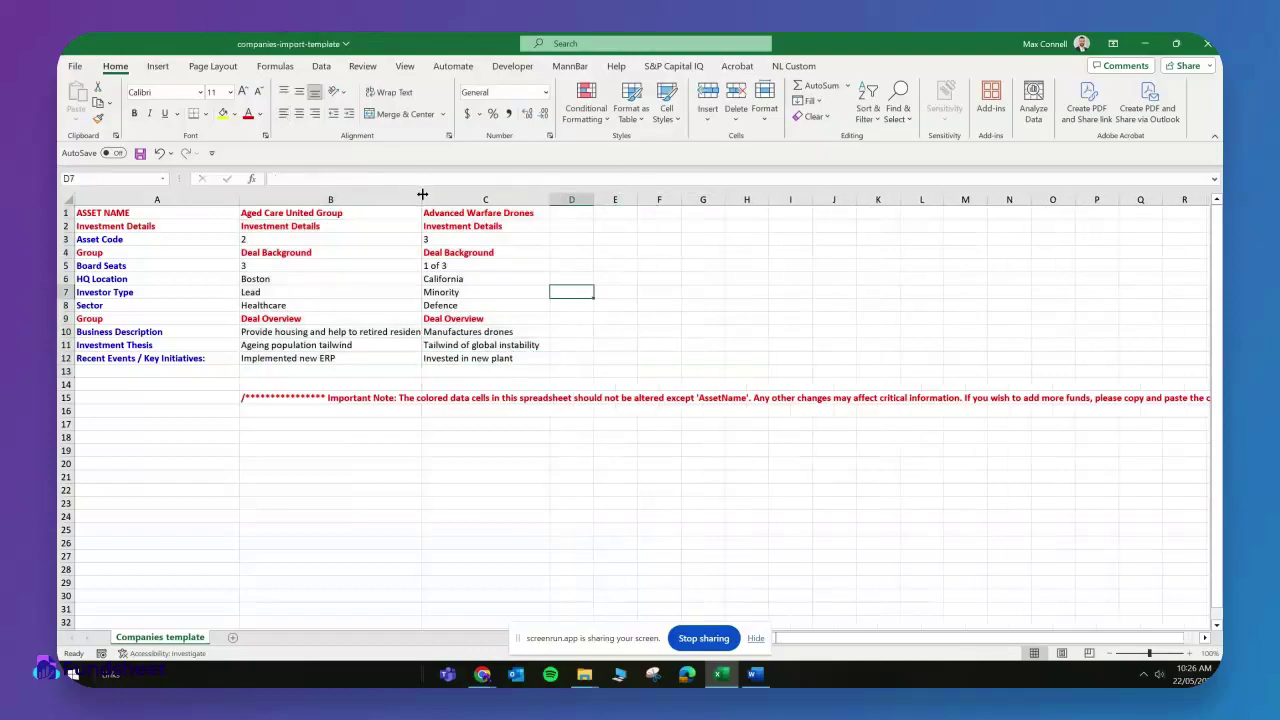
pyautogui.moveTo(422, 194); pyautogui.dragTo(380, 199)
pyautogui.click(572, 265)
pyautogui.hotkey('ctrl', 's')
pyautogui.moveTo(239, 199)
pyautogui.mouseDown()
pyautogui.moveTo(200, 203)
pyautogui.moveTo(217, 200)
pyautogui.mouseUp()
pyautogui.click(366, 476)
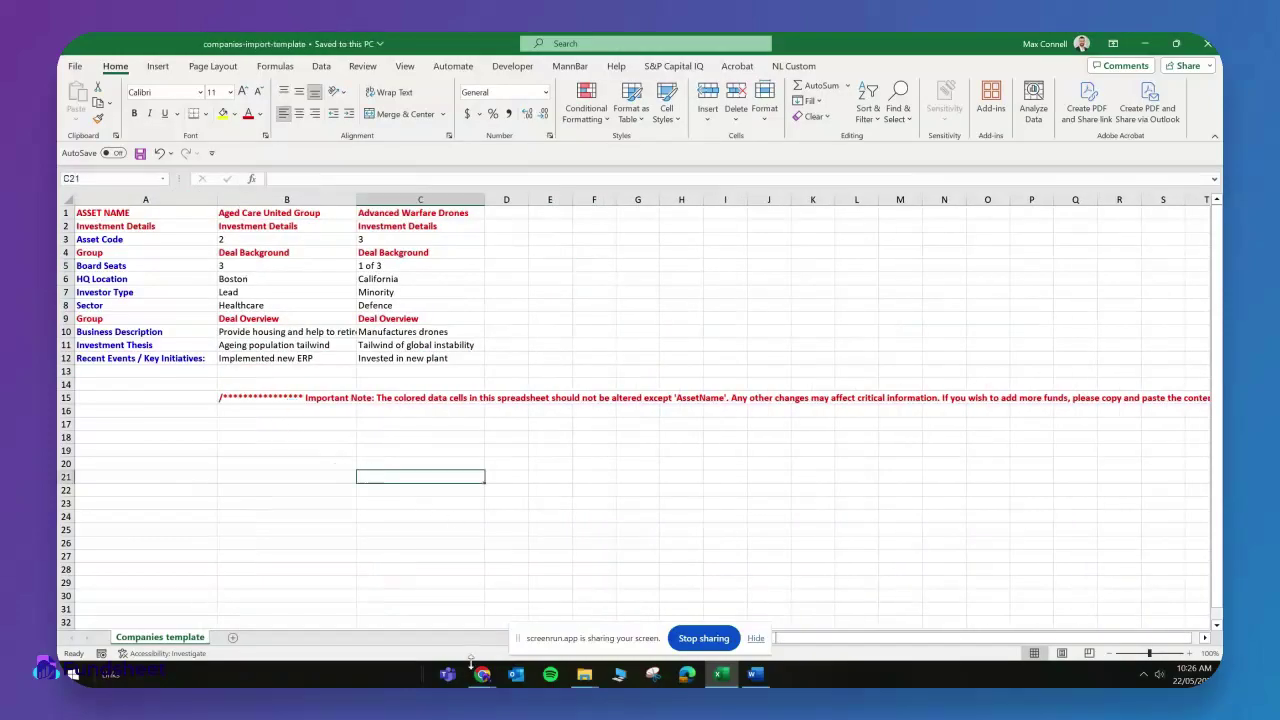
# Step: Switch to Fundsheet in Chrome and upload the completed companies import spreadsheet to the Companies list
pyautogui.moveTo(480, 672)
pyautogui.click(424, 612)
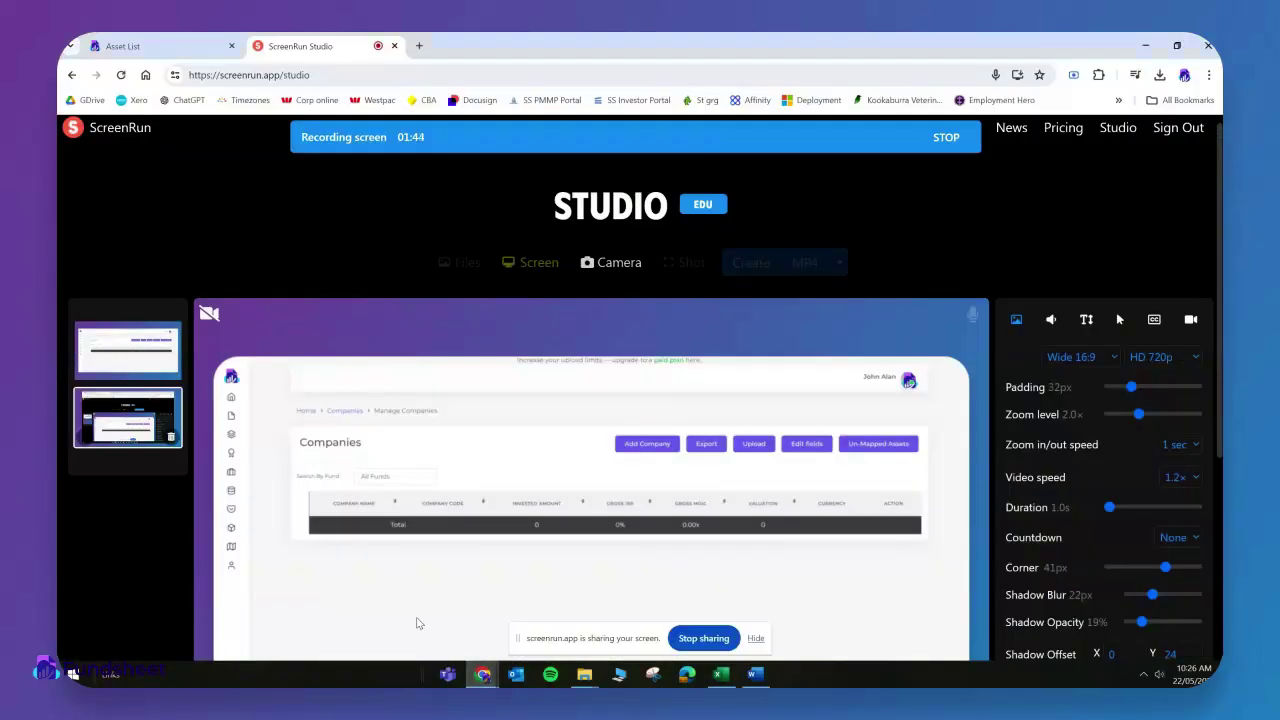
pyautogui.click(177, 41)
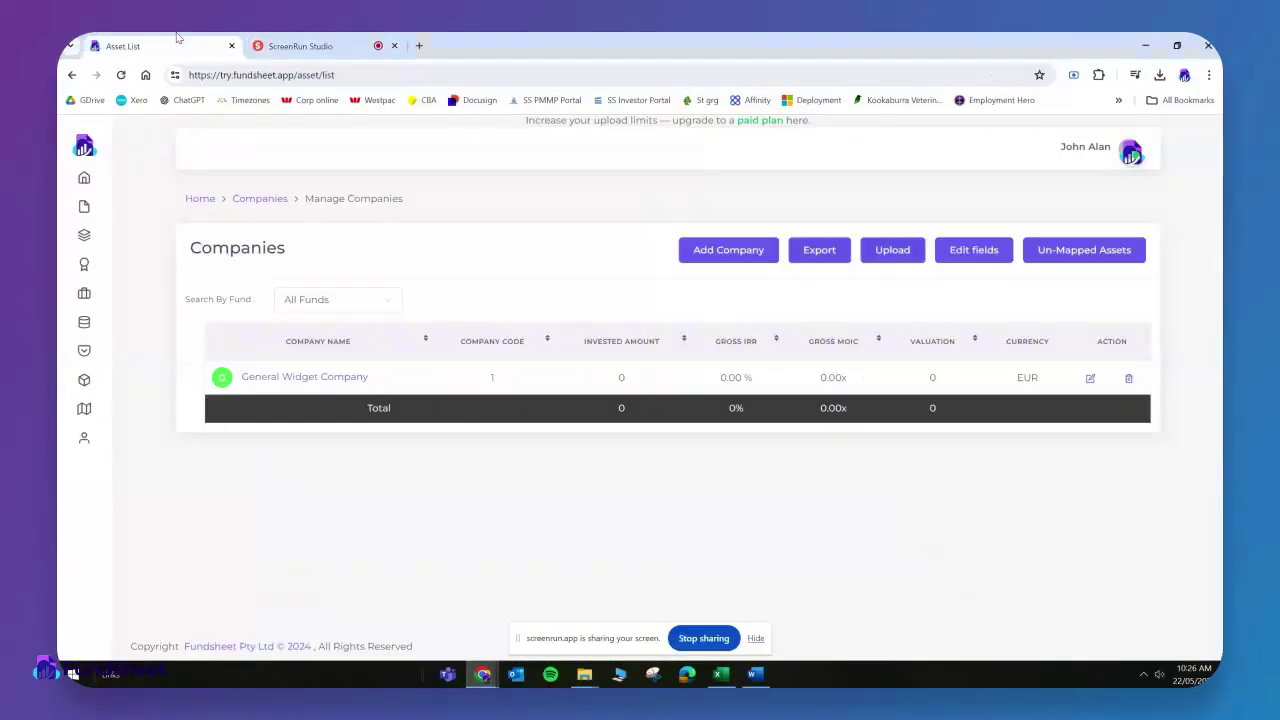
pyautogui.click(902, 250)
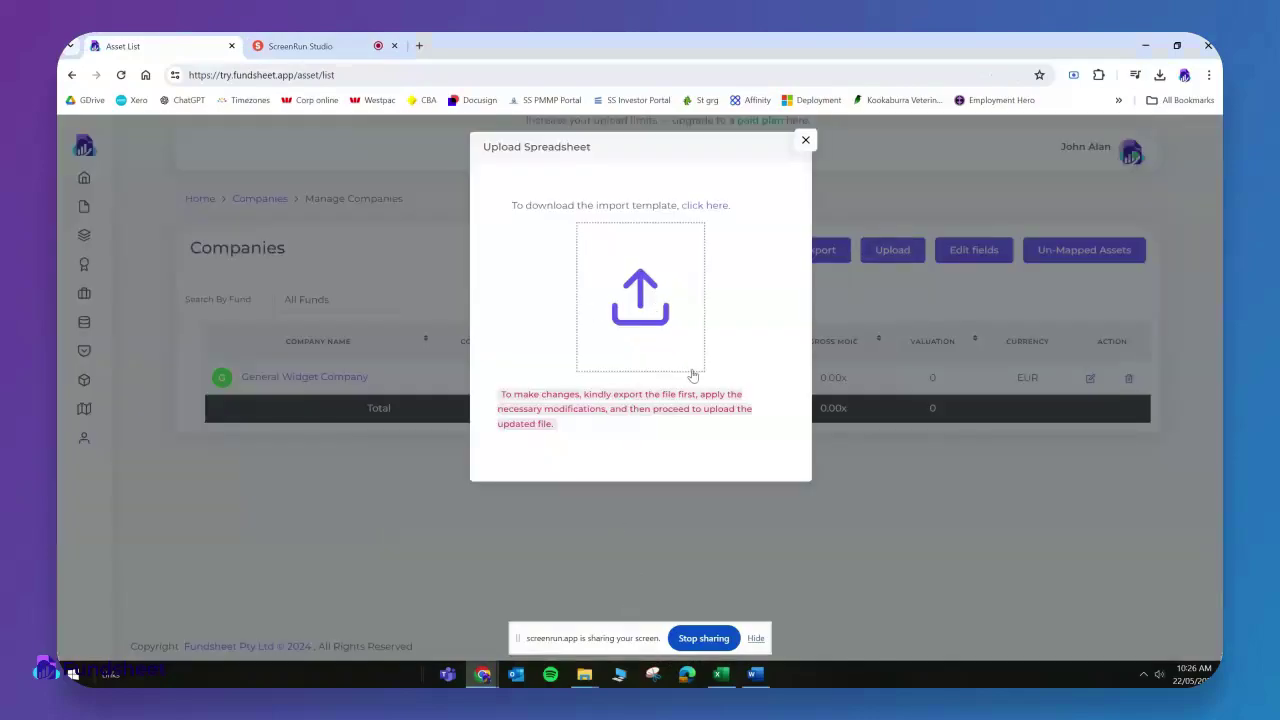
pyautogui.click(650, 306)
pyautogui.click(458, 147)
pyautogui.doubleClick(458, 147)
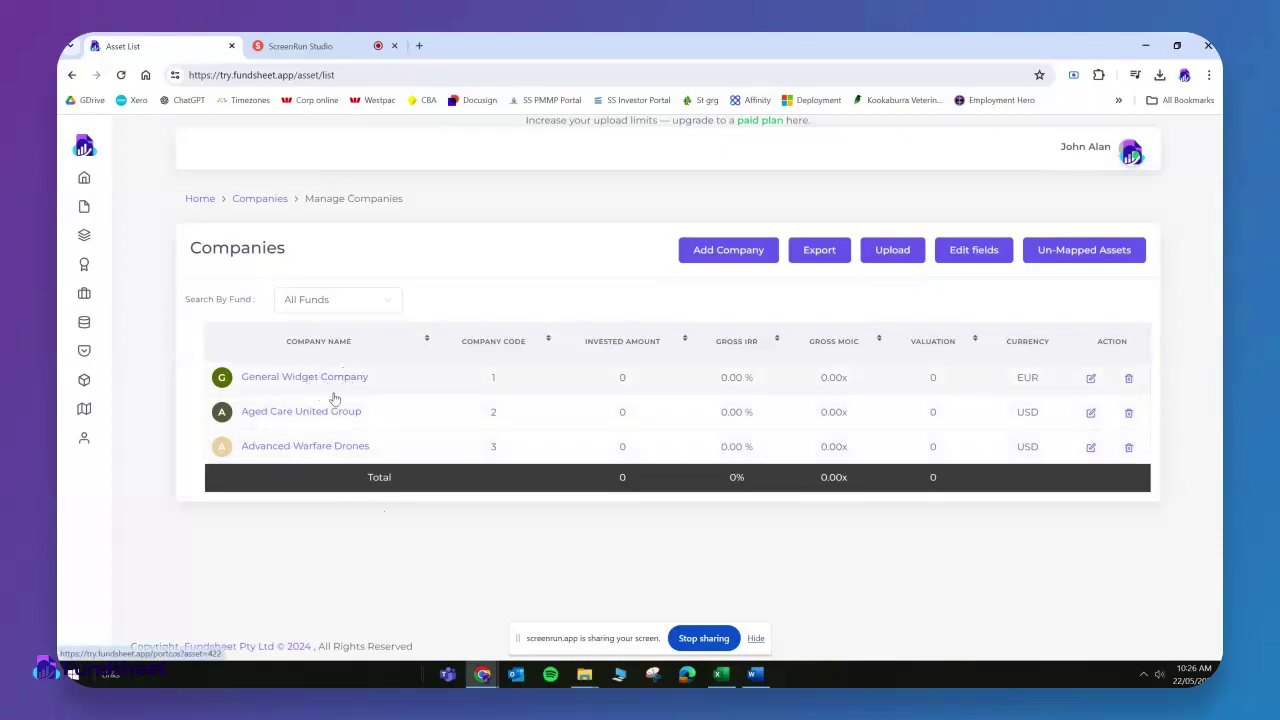
# Step: Open Advanced Warfare Drones and examine its deal sections and cash flow summary, ending on the overview
pyautogui.click(307, 451)
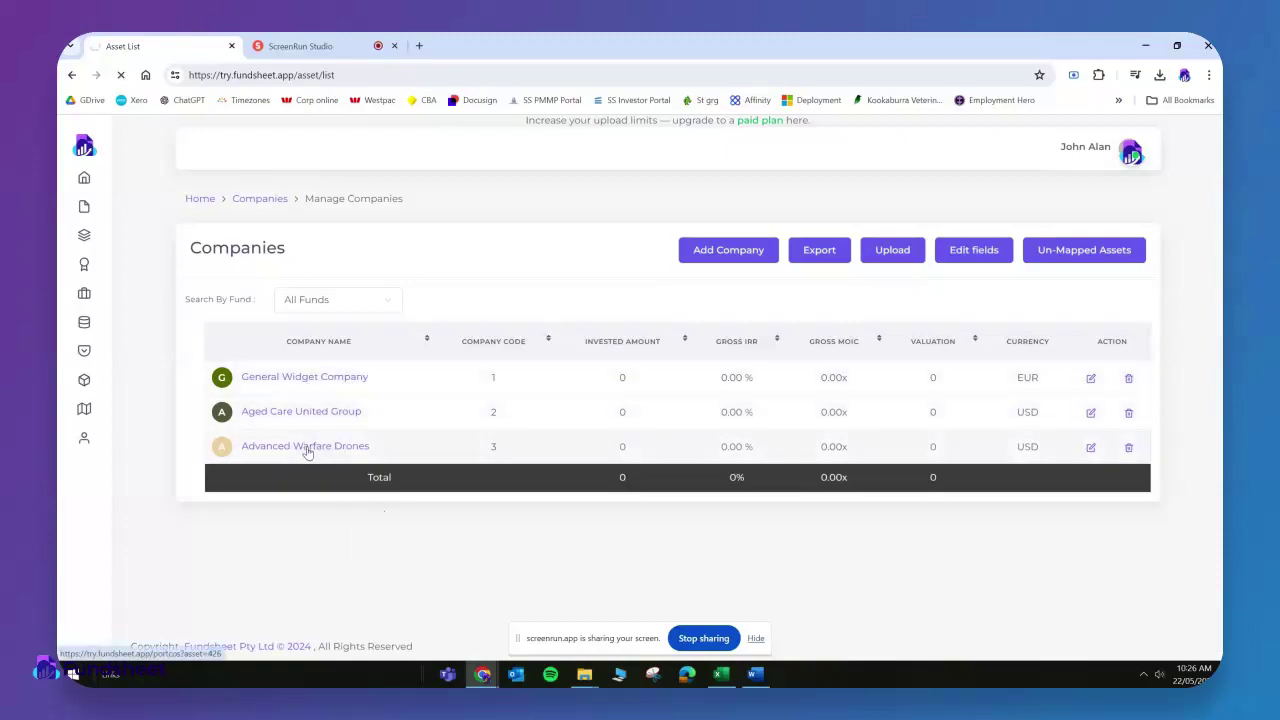
pyautogui.scroll(-3, 463, 424)
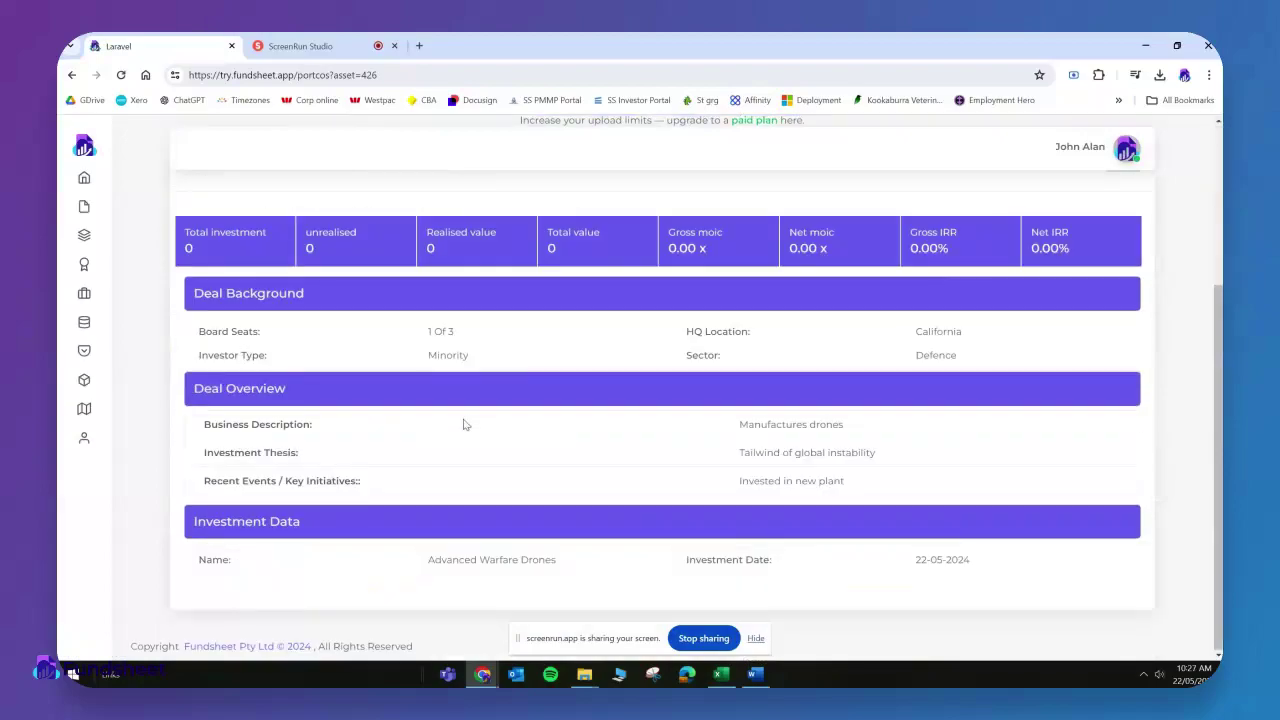
pyautogui.scroll(2, 463, 424)
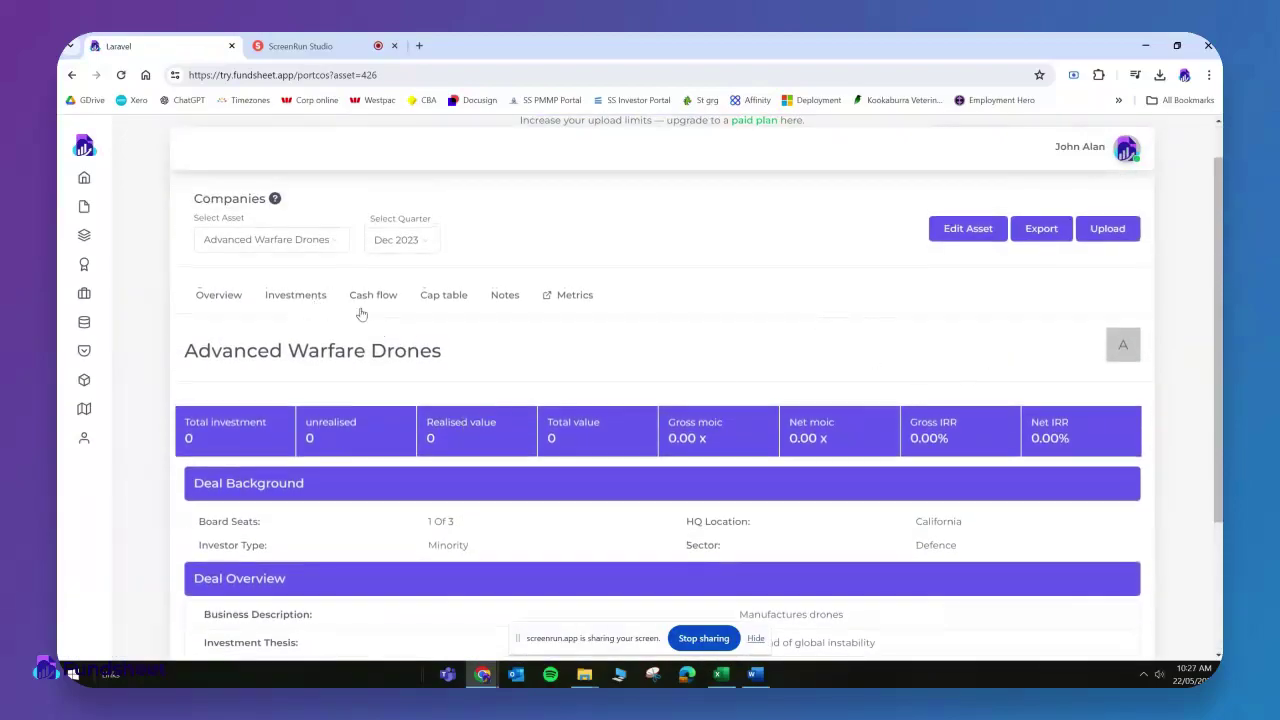
pyautogui.click(296, 298)
pyautogui.click(385, 343)
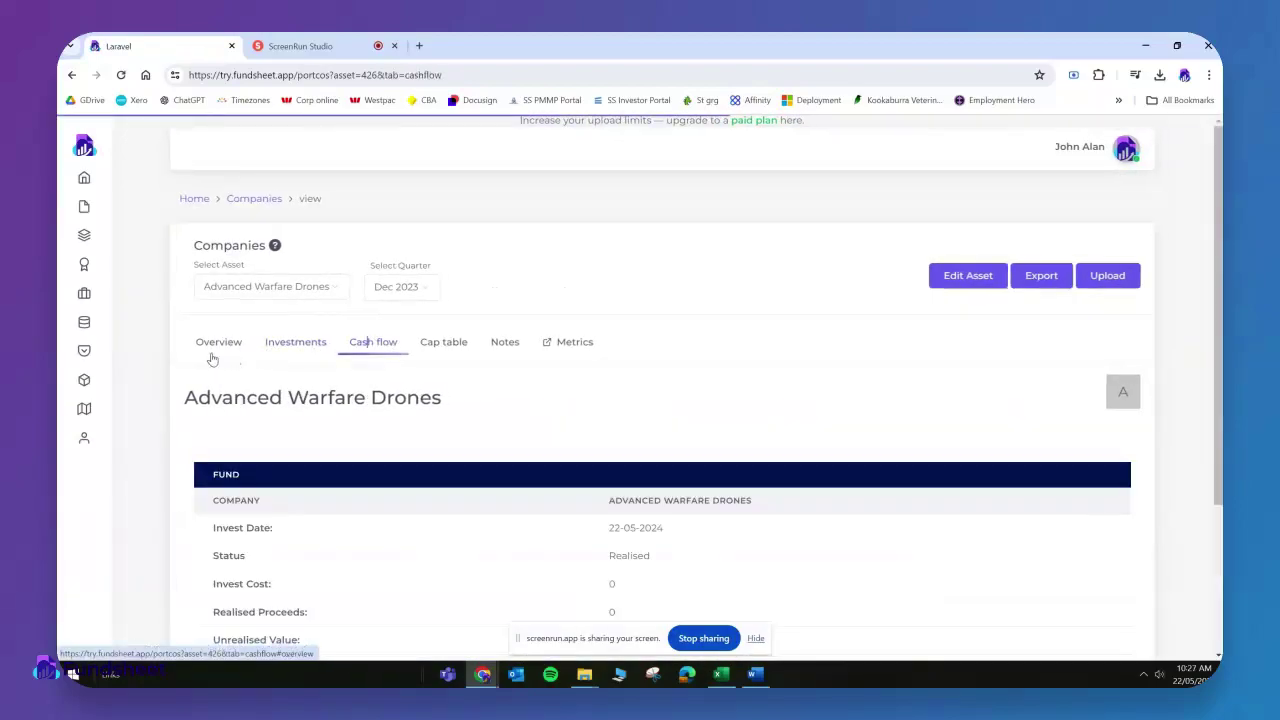
pyautogui.click(212, 358)
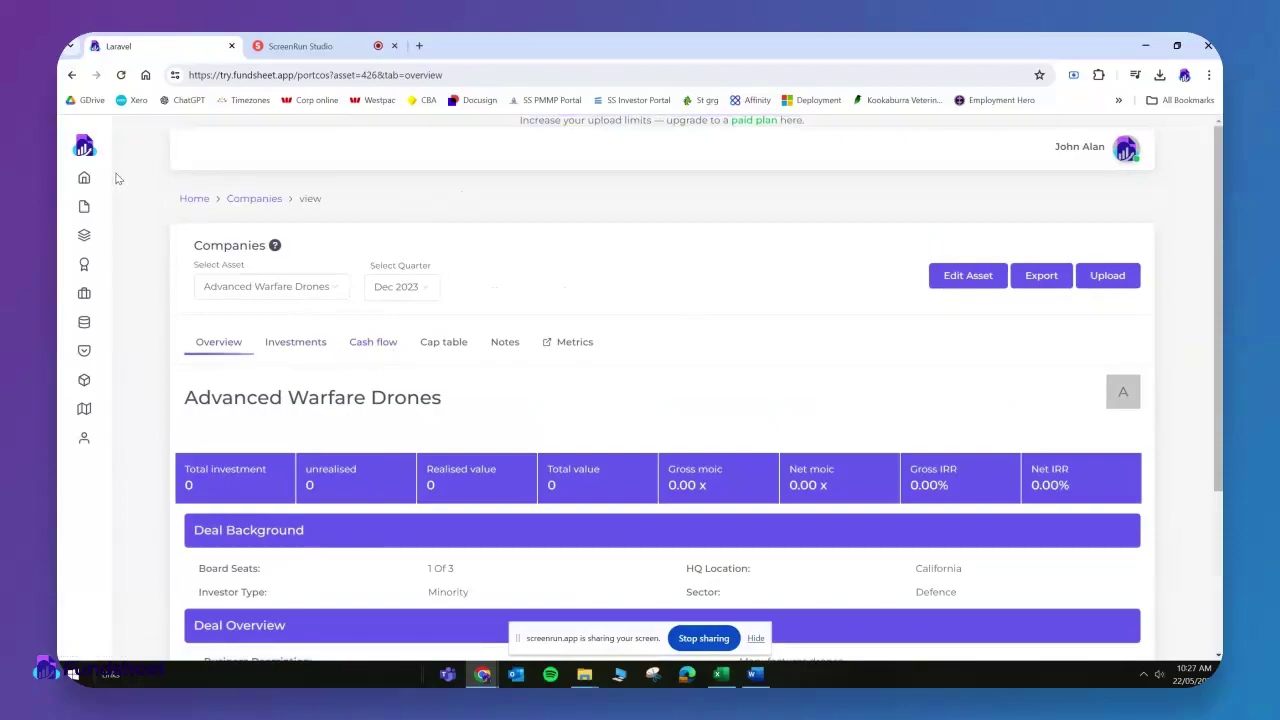
pyautogui.moveTo(133, 211)
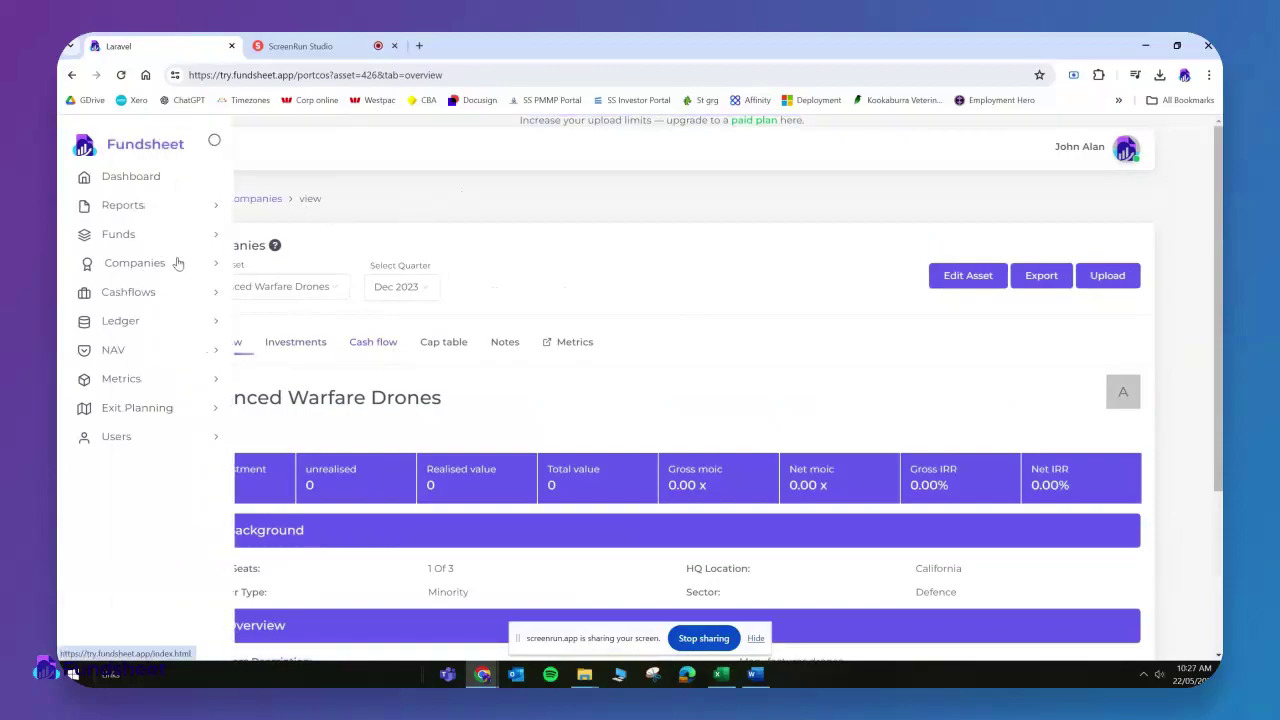